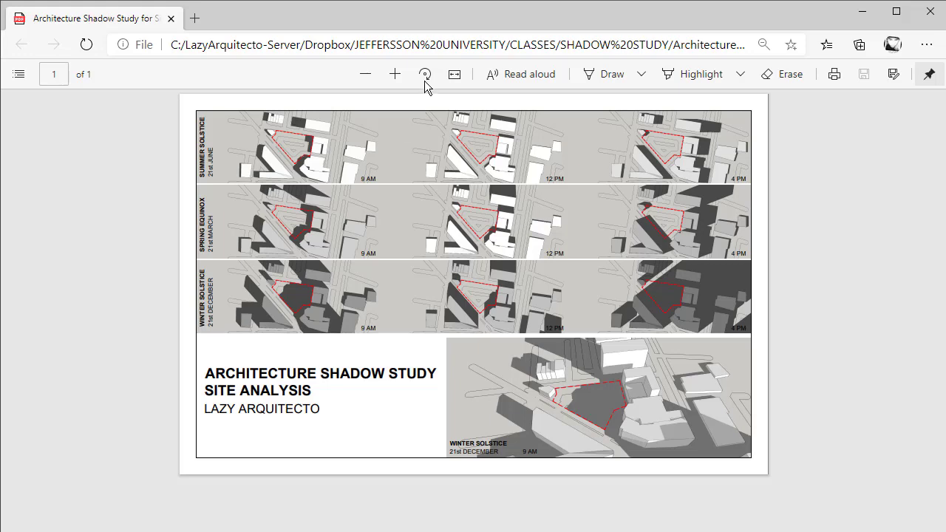
Fit the shadow study PDF to the window width, scroll through it, then return to whole-page view
{"action": "left_click", "coordinate": [454, 76]}
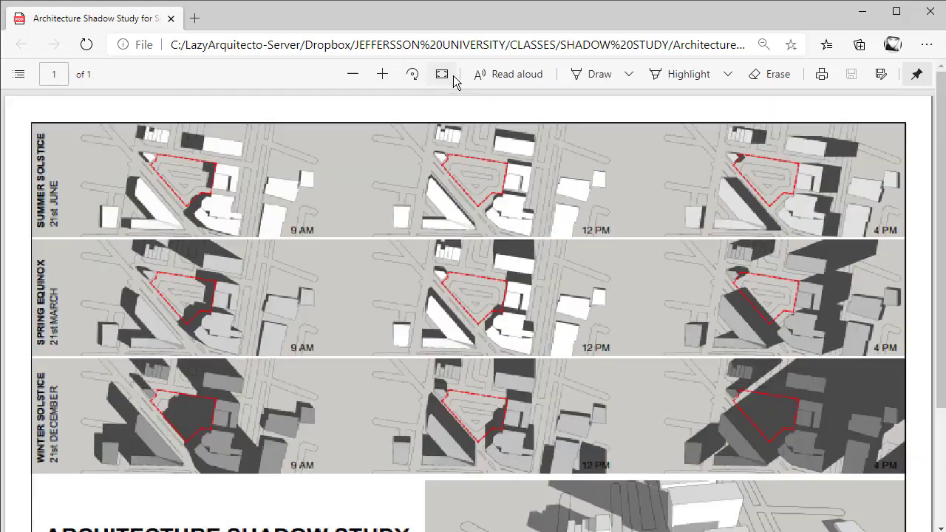
{"action": "scroll", "coordinate": [501, 206], "scroll_direction": "down", "scroll_amount": 2}
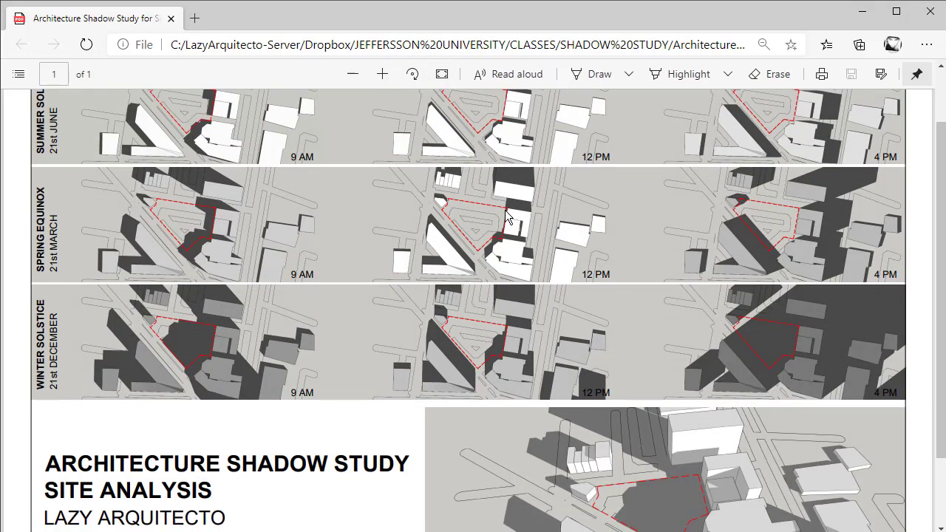
{"action": "scroll", "coordinate": [510, 226], "scroll_direction": "down", "scroll_amount": 2}
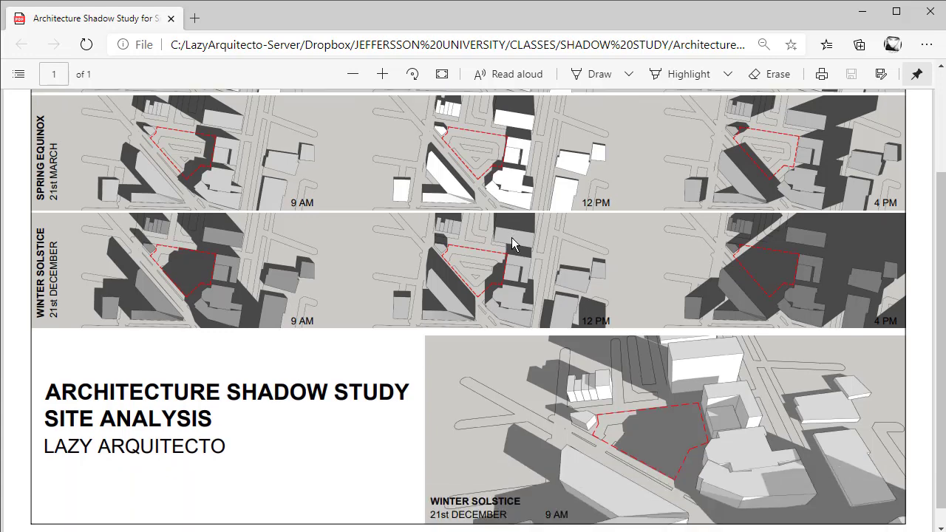
{"action": "key", "text": "ctrl+backslash"}
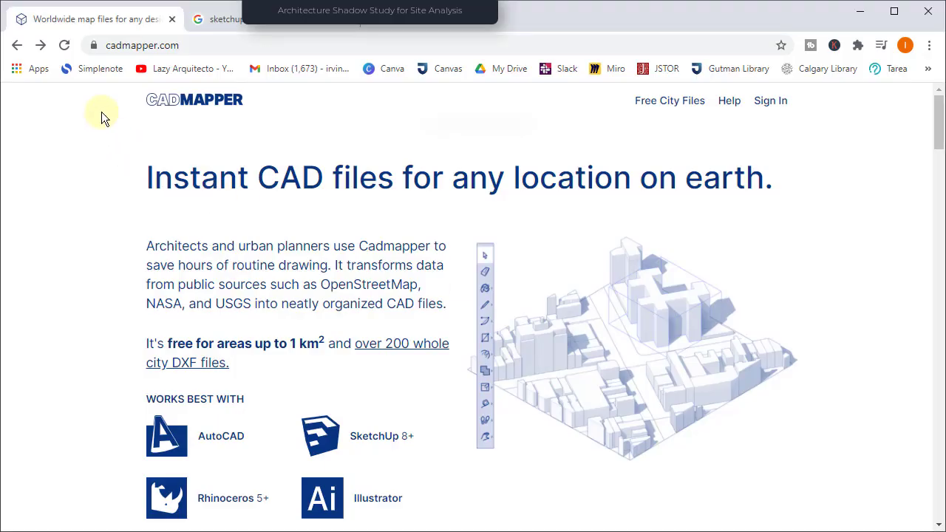
Sign in on cadmapper.com and choose AutoCAD as the design program
{"action": "left_click", "coordinate": [194, 45]}
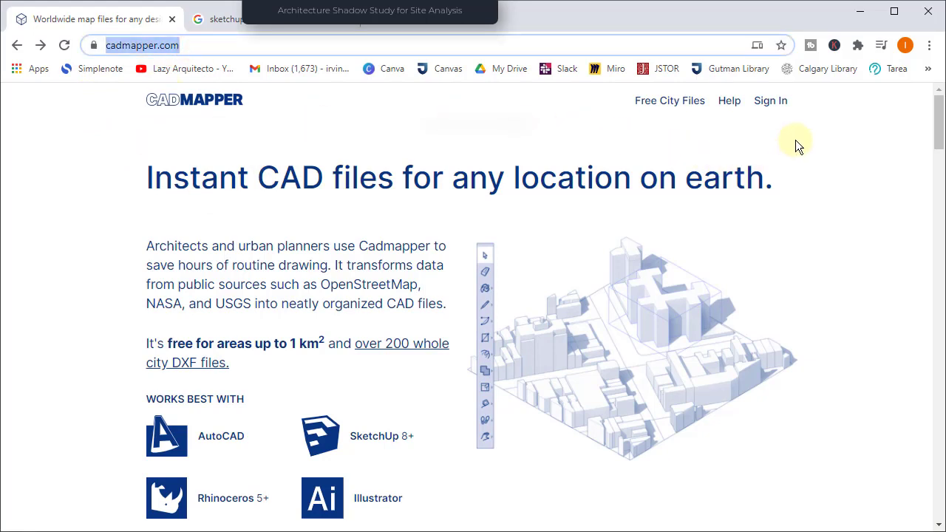
{"action": "left_click", "coordinate": [768, 103]}
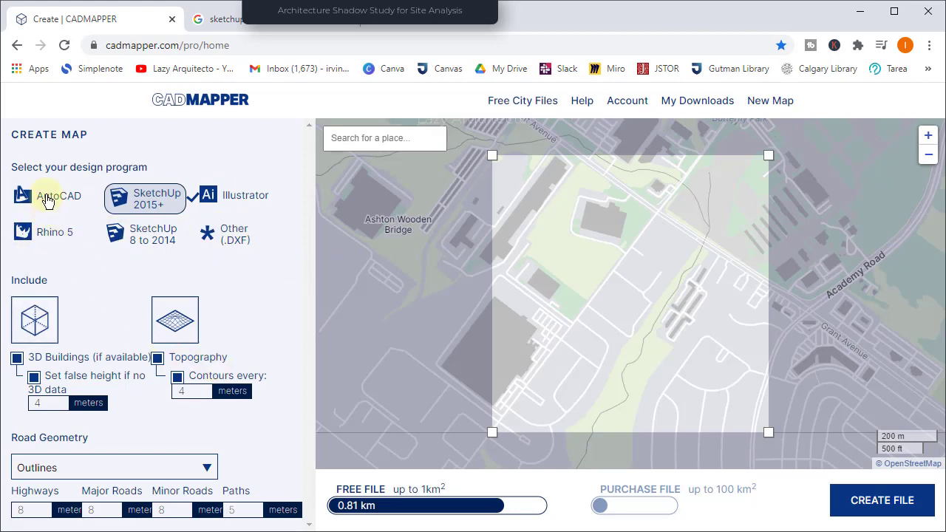
{"action": "left_click", "coordinate": [46, 199]}
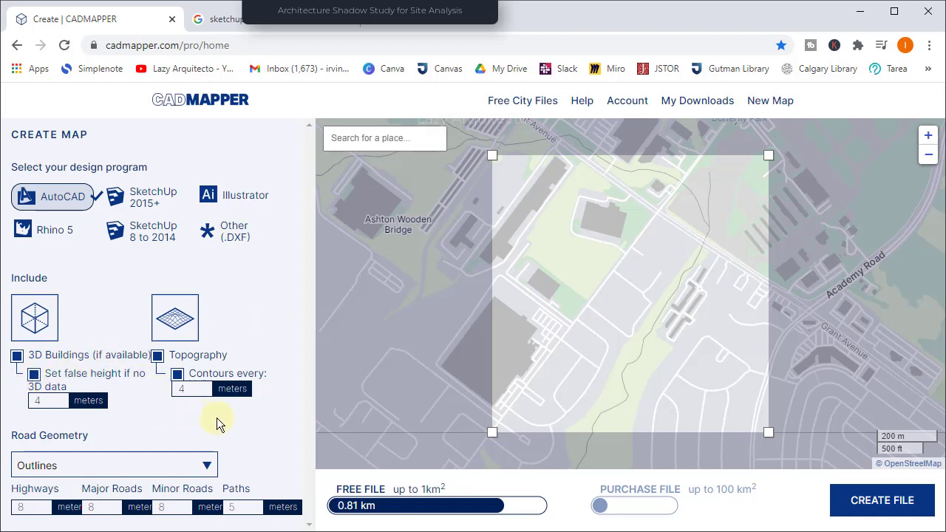
{"action": "left_click", "coordinate": [386, 138]}
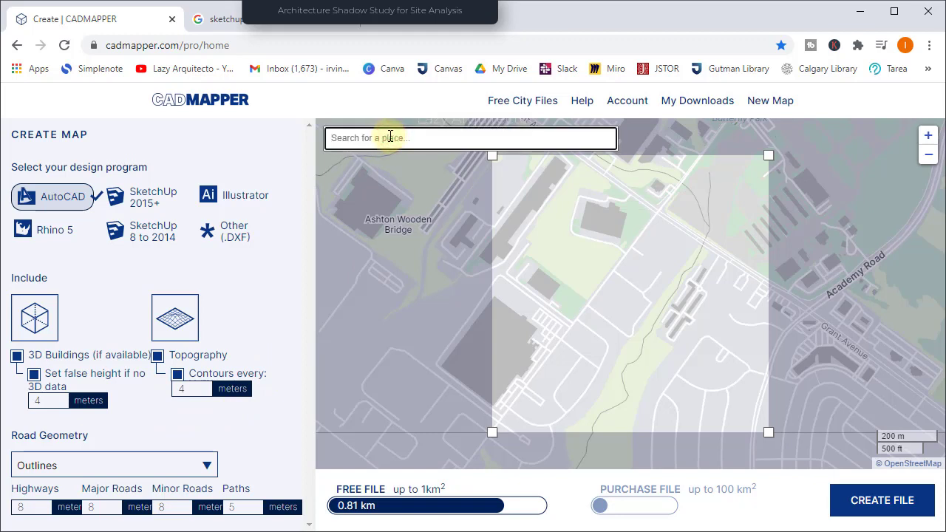
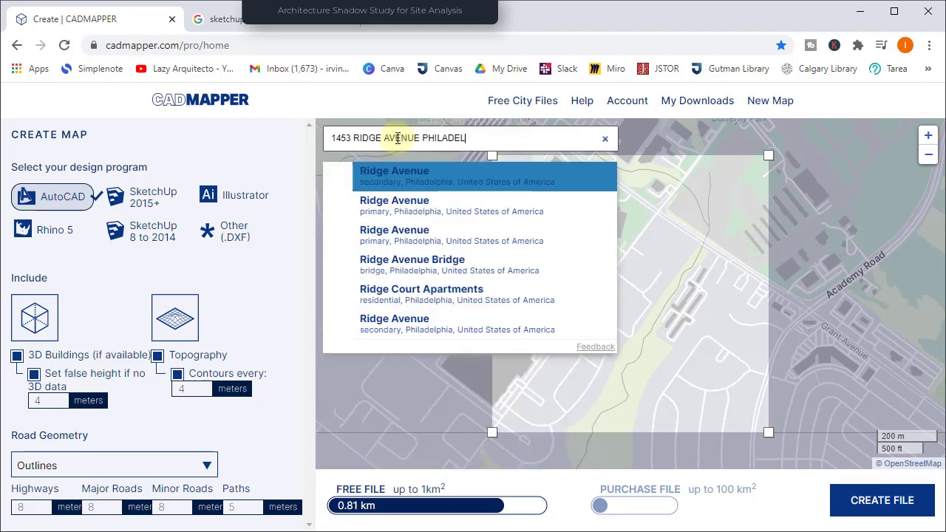
{"action": "left_click", "coordinate": [524, 203]}
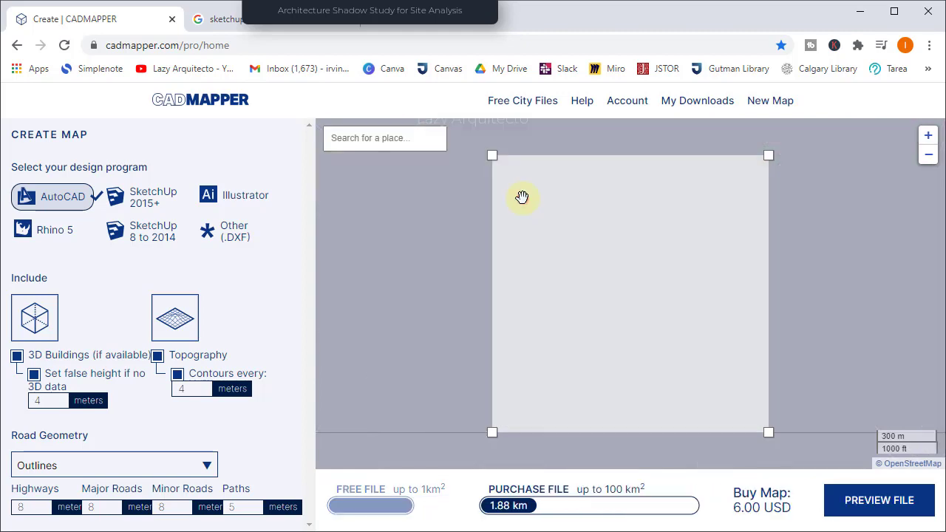
{"action": "scroll", "coordinate": [630, 304], "scroll_direction": "up", "scroll_amount": 3}
{"action": "scroll", "coordinate": [630, 305], "scroll_direction": "down", "scroll_amount": 1}
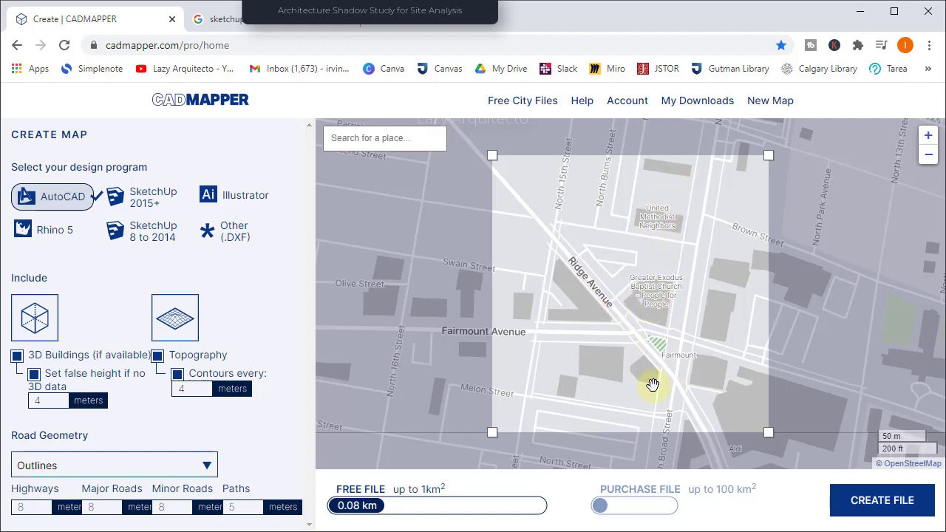
{"action": "left_click", "coordinate": [873, 504]}
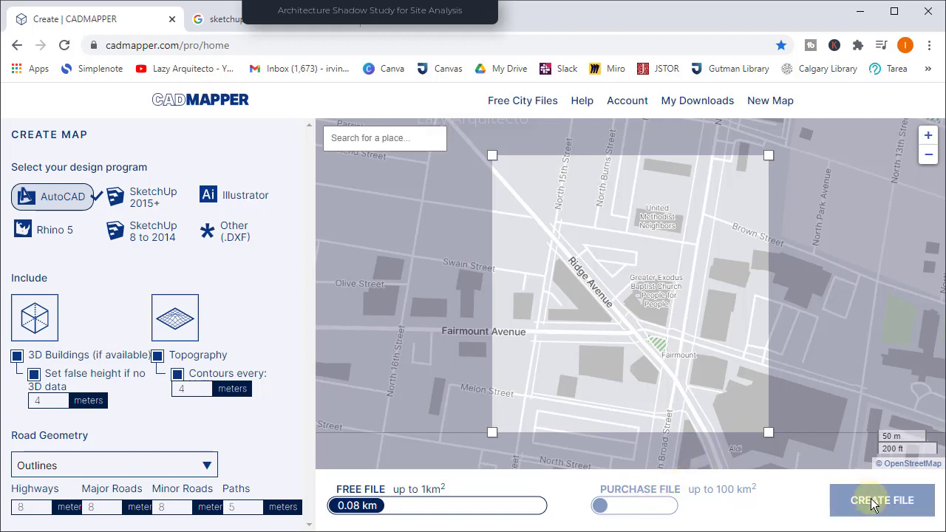
Create the Philadelphia AutoCAD map, preview it in 2D View, and download the 30.9 KB zip
{"action": "left_click", "coordinate": [872, 505]}
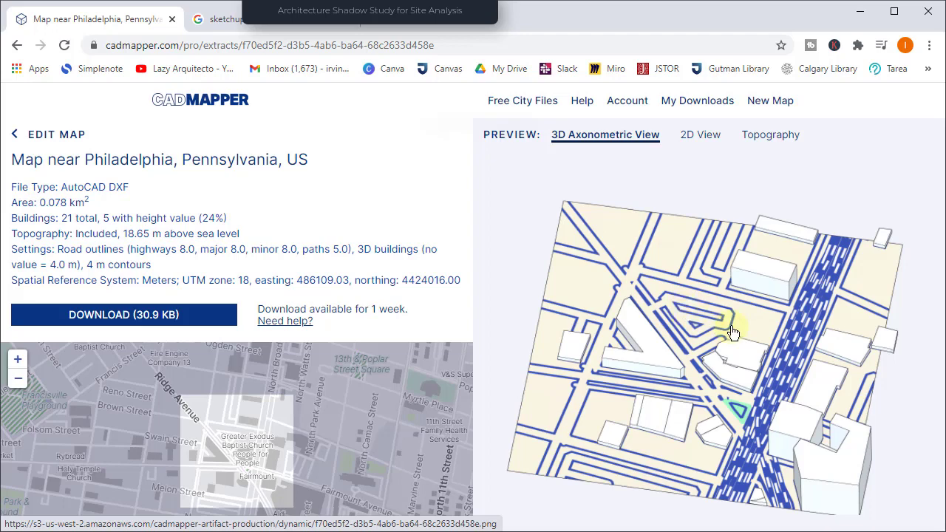
{"action": "left_click", "coordinate": [700, 137]}
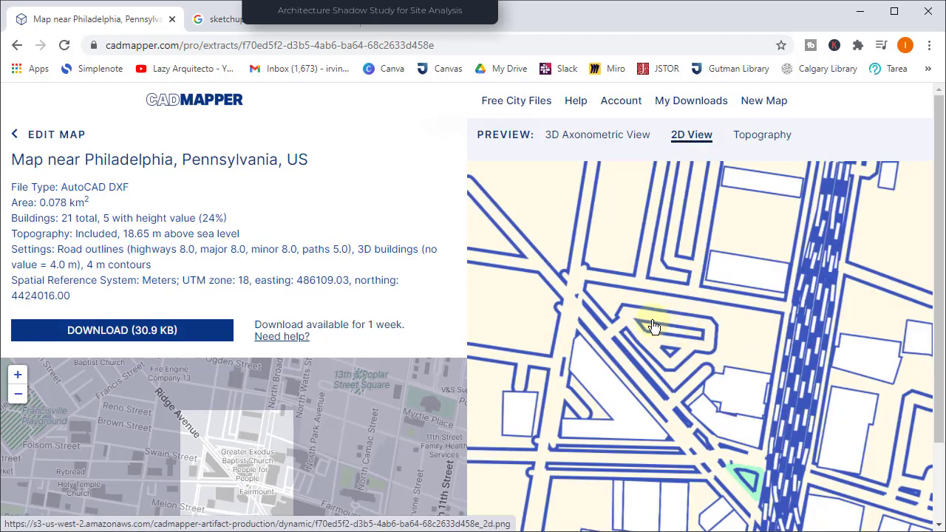
{"action": "left_click", "coordinate": [153, 332]}
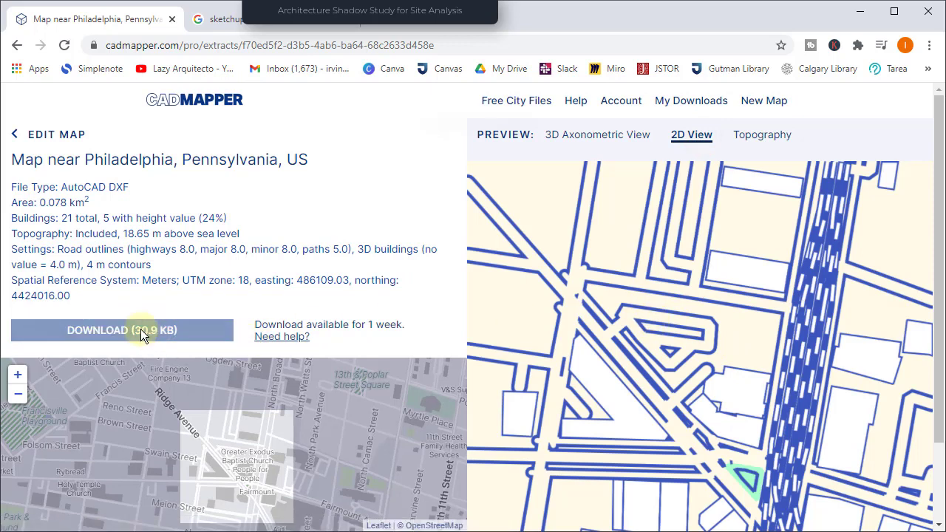
{"action": "left_click", "coordinate": [119, 330]}
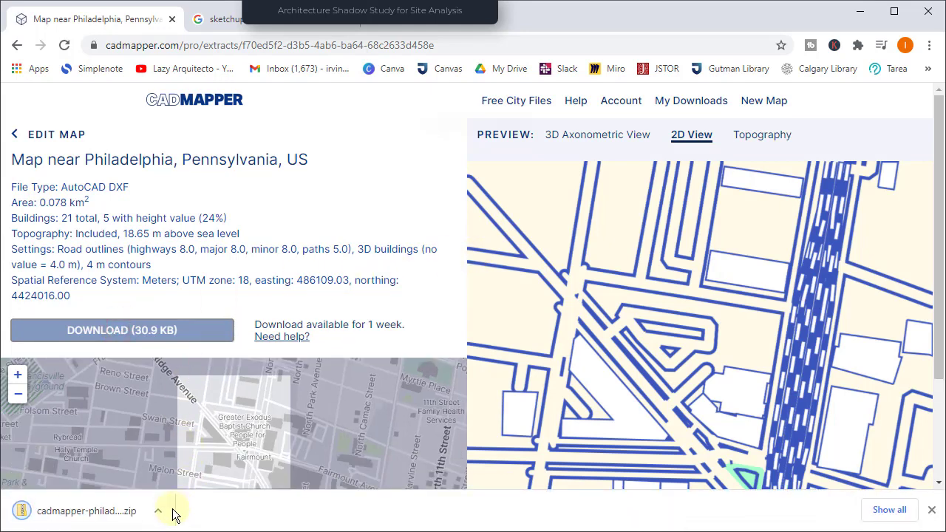
{"action": "left_click", "coordinate": [159, 511]}
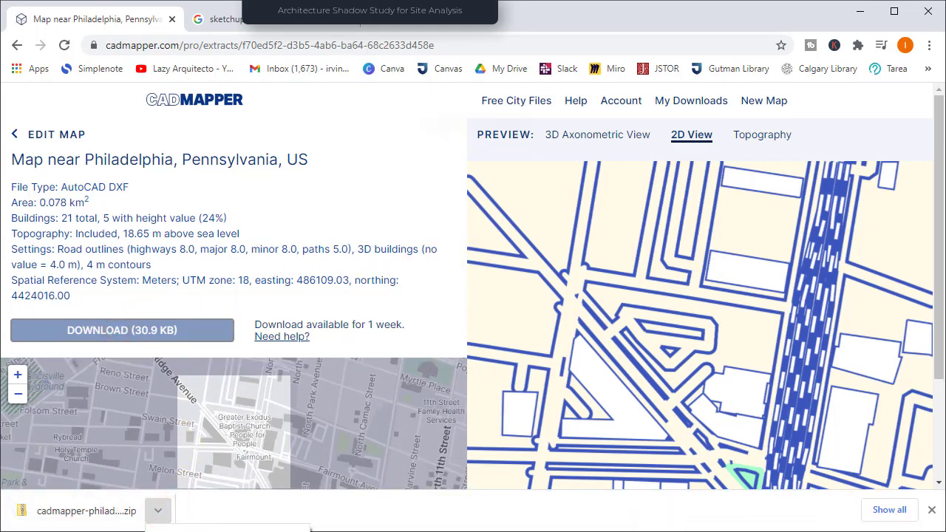
Extract cadmapper-philadelphia-pennsylvania-us.zip with 7-Zip and open its DXF in AutoCAD
{"action": "left_click", "coordinate": [200, 480]}
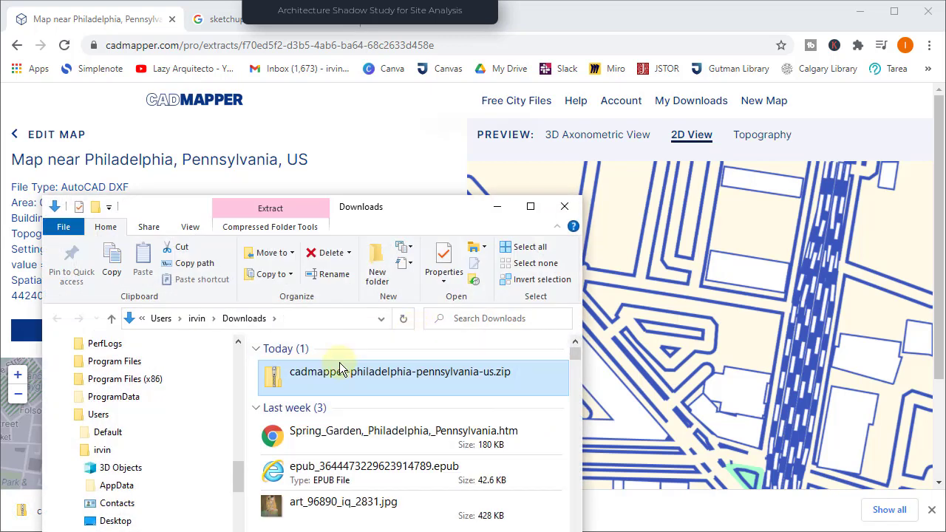
{"action": "right_click", "coordinate": [336, 377]}
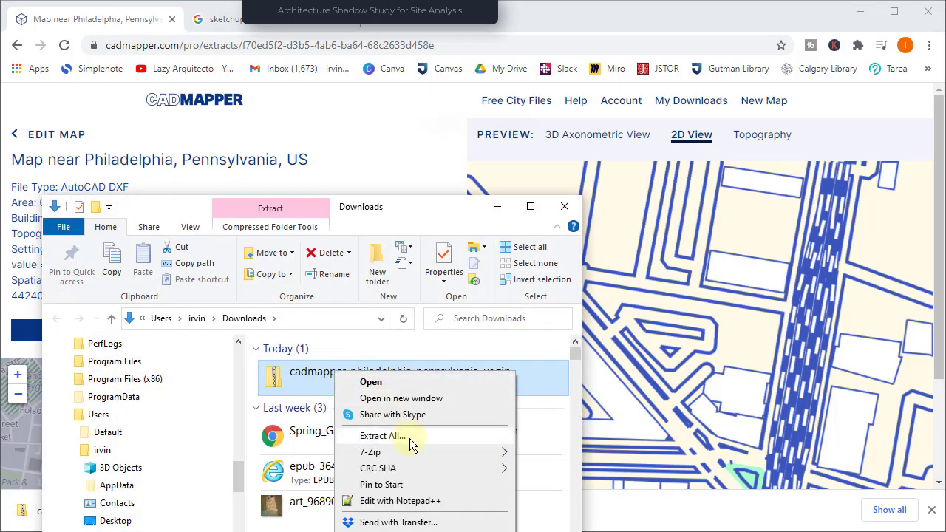
{"action": "mouse_move", "coordinate": [411, 448]}
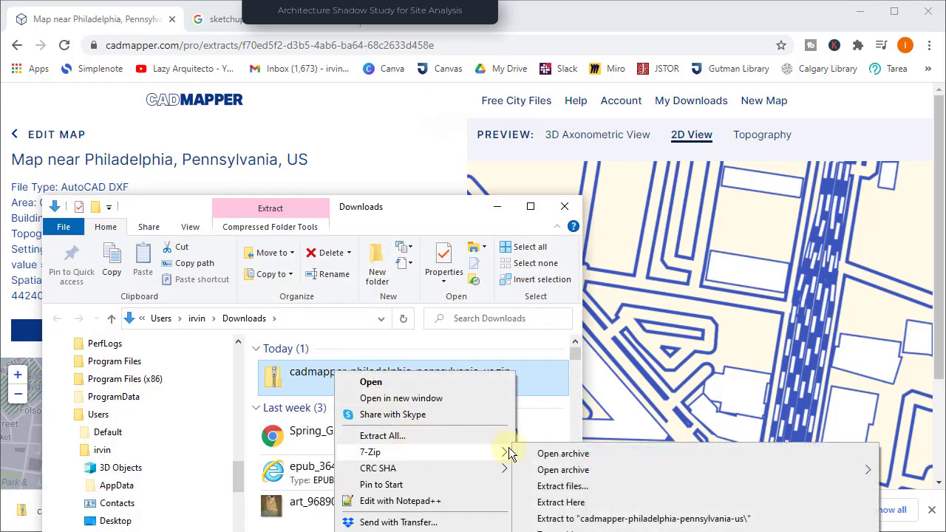
{"action": "left_click", "coordinate": [560, 503]}
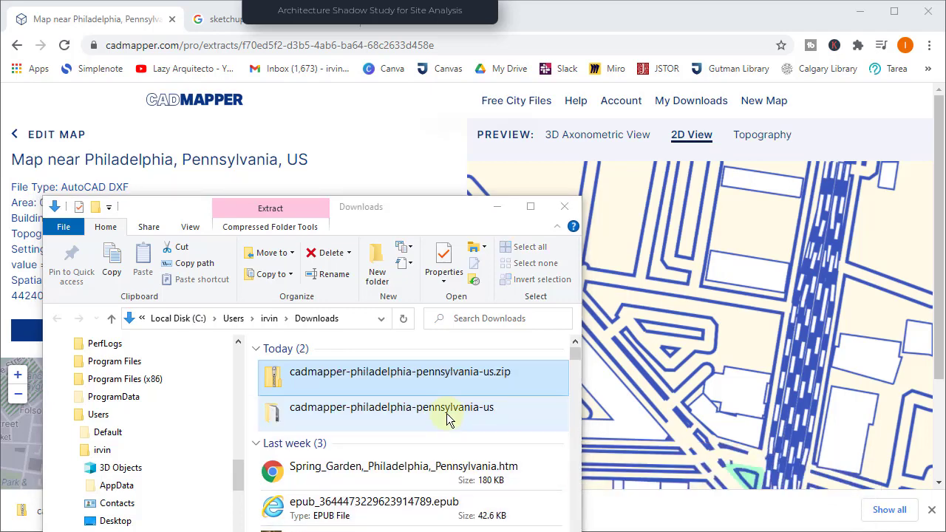
{"action": "double_click", "coordinate": [360, 409]}
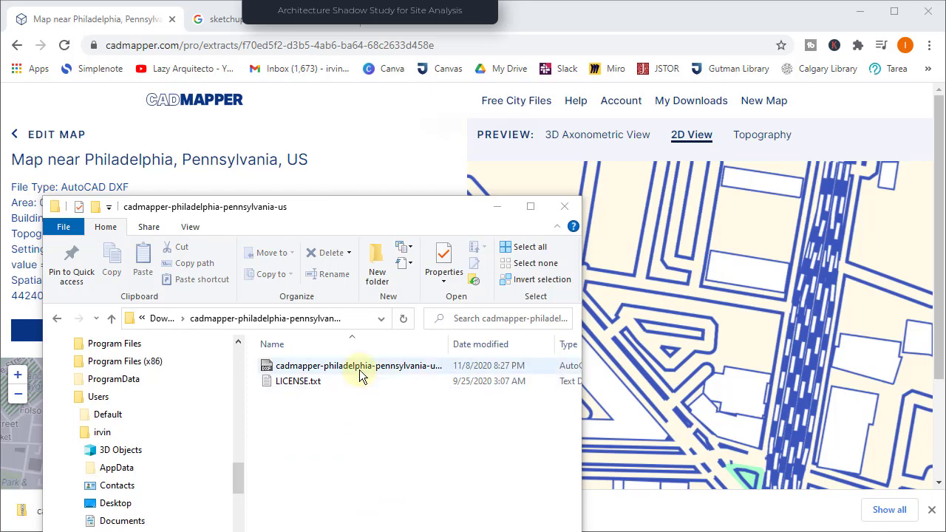
{"action": "double_click", "coordinate": [359, 368]}
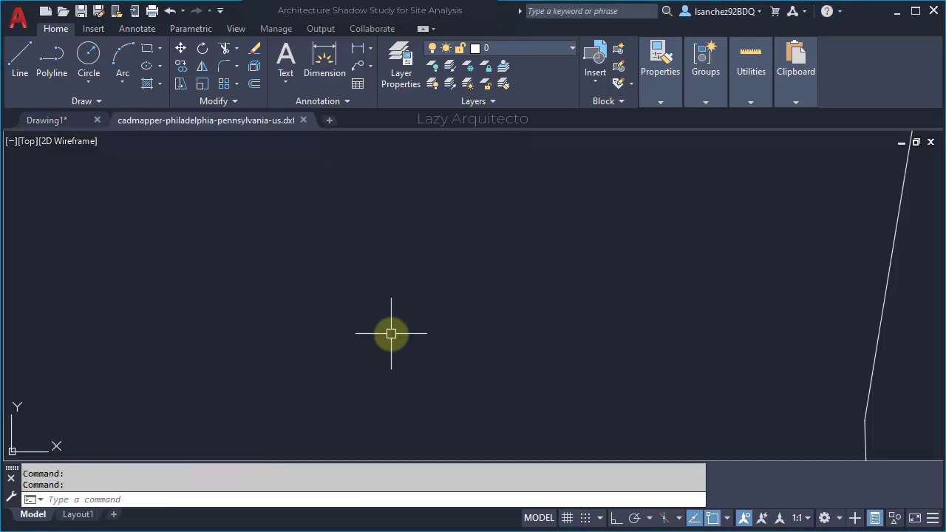
Zoom to extents, then pan and zoom to frame the Philadelphia 3D site model
{"action": "middle_click_drag", "start_coordinate": [391, 295], "coordinate": [391, 295]}
{"action": "middle_click", "coordinate": [391, 295]}
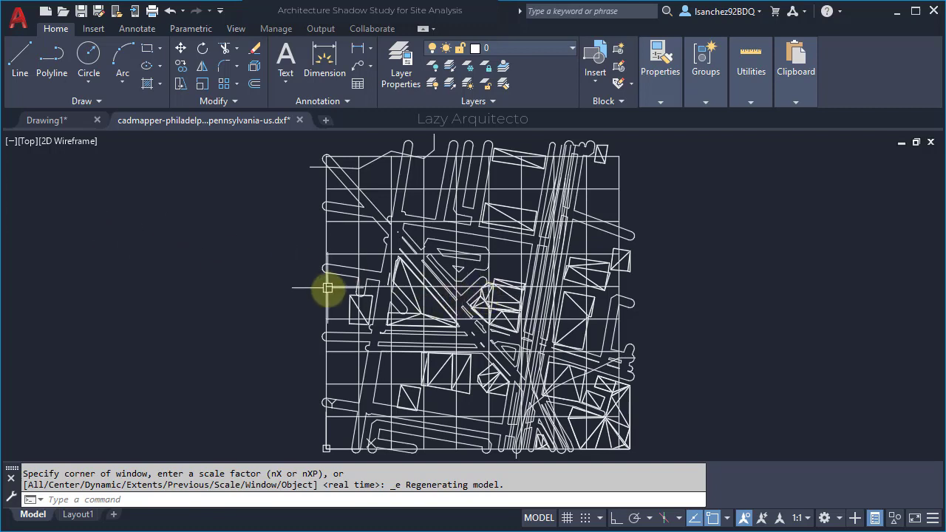
{"action": "mouse_move", "coordinate": [460, 355]}
{"action": "middle_mouse_down"}
{"action": "mouse_move", "coordinate": [416, 317]}
{"action": "mouse_move", "coordinate": [417, 340]}
{"action": "middle_mouse_up"}
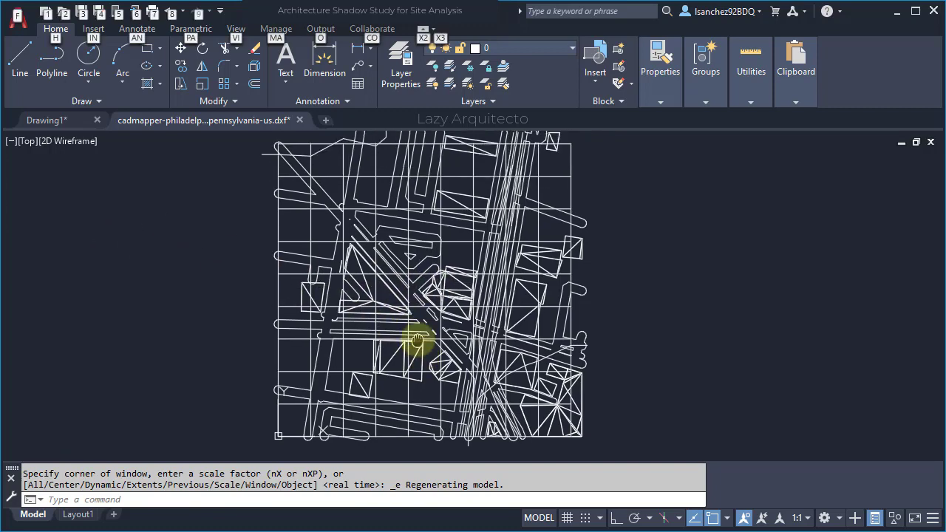
{"action": "mouse_move", "coordinate": [407, 296]}
{"action": "middle_mouse_down"}
{"action": "mouse_move", "coordinate": [429, 338]}
{"action": "mouse_move", "coordinate": [429, 291]}
{"action": "mouse_move", "coordinate": [439, 310]}
{"action": "mouse_move", "coordinate": [425, 290]}
{"action": "mouse_move", "coordinate": [450, 217]}
{"action": "mouse_move", "coordinate": [469, 215]}
{"action": "mouse_move", "coordinate": [460, 212]}
{"action": "middle_mouse_up"}
{"action": "scroll", "coordinate": [420, 152], "scroll_direction": "up", "scroll_amount": 2}
{"action": "middle_click_drag", "start_coordinate": [420, 152], "coordinate": [426, 202]}
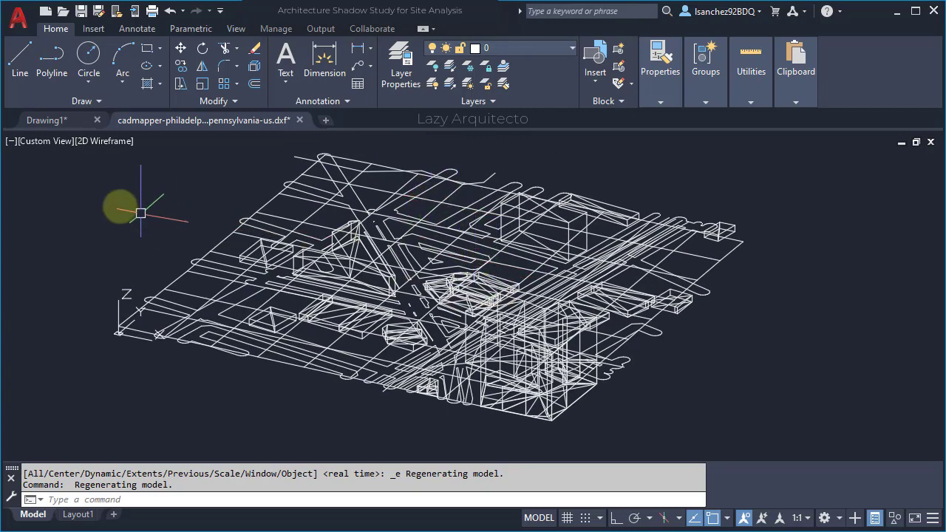
Switch the site model to the Shaded visual style and orbit it to inspect the buildings
{"action": "left_click", "coordinate": [52, 145]}
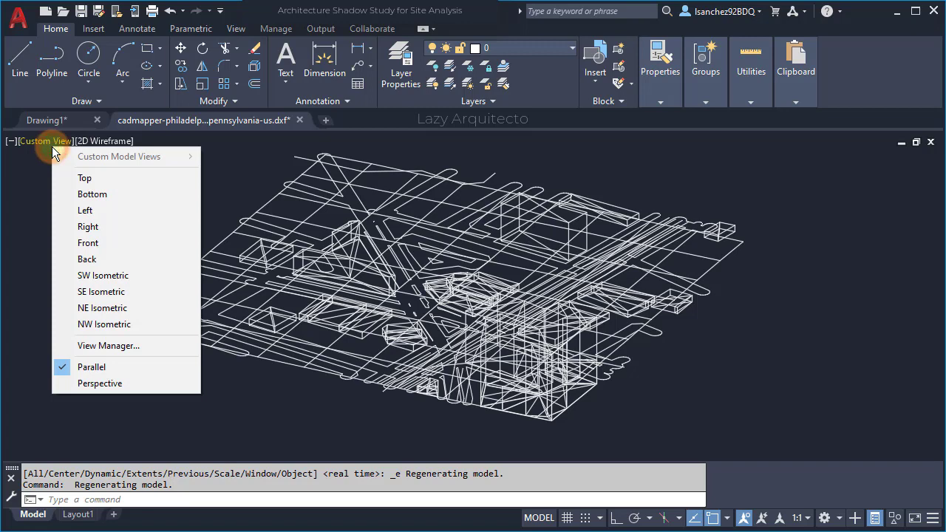
{"action": "left_click", "coordinate": [89, 140]}
{"action": "left_click", "coordinate": [93, 141]}
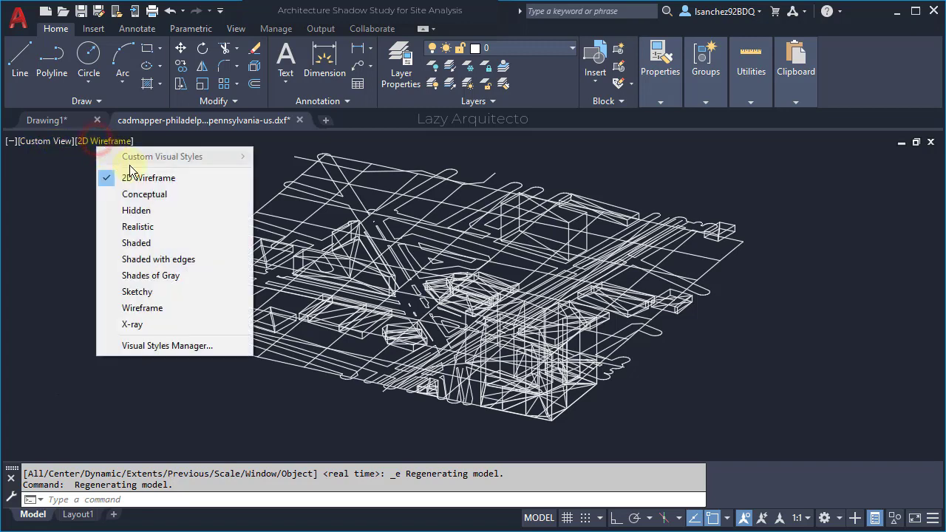
{"action": "left_click", "coordinate": [160, 247]}
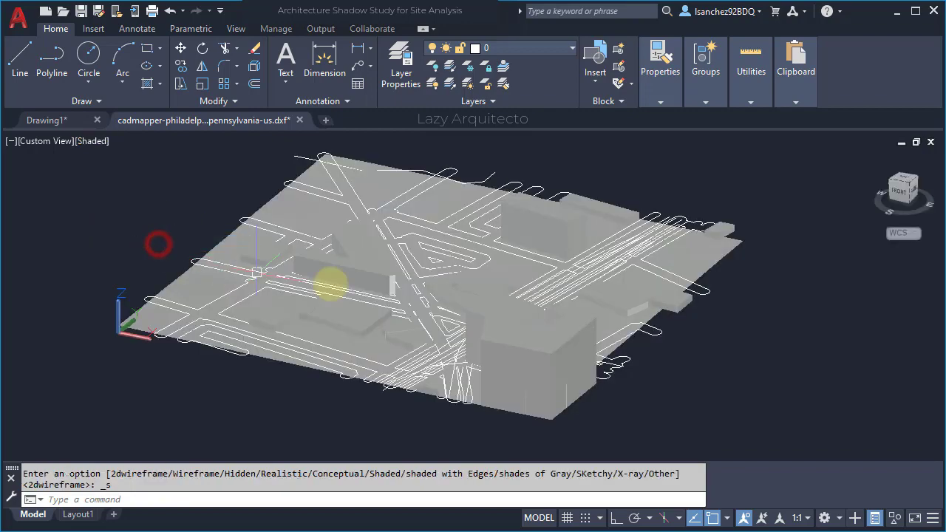
{"action": "middle_click_drag", "start_coordinate": [437, 310], "coordinate": [554, 328], "text": "shift"}
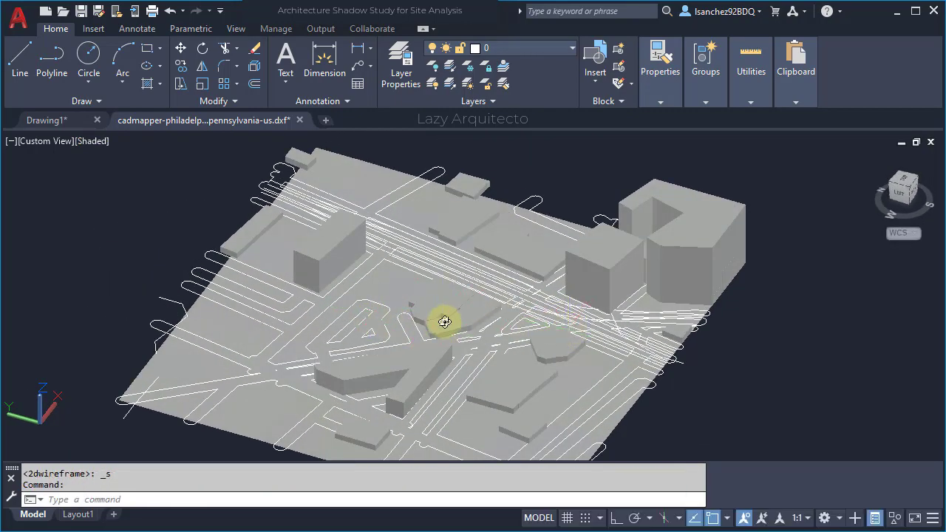
{"action": "middle_click_drag", "start_coordinate": [442, 321], "coordinate": [403, 244], "text": "shift"}
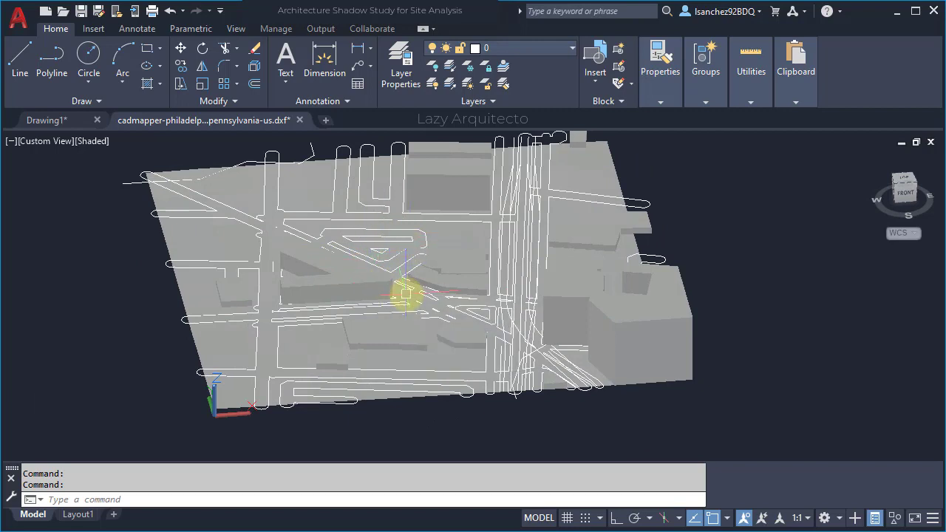
Return the model to 2D Wireframe and set the view to Top for a flat plan
{"action": "mouse_move", "coordinate": [405, 295]}
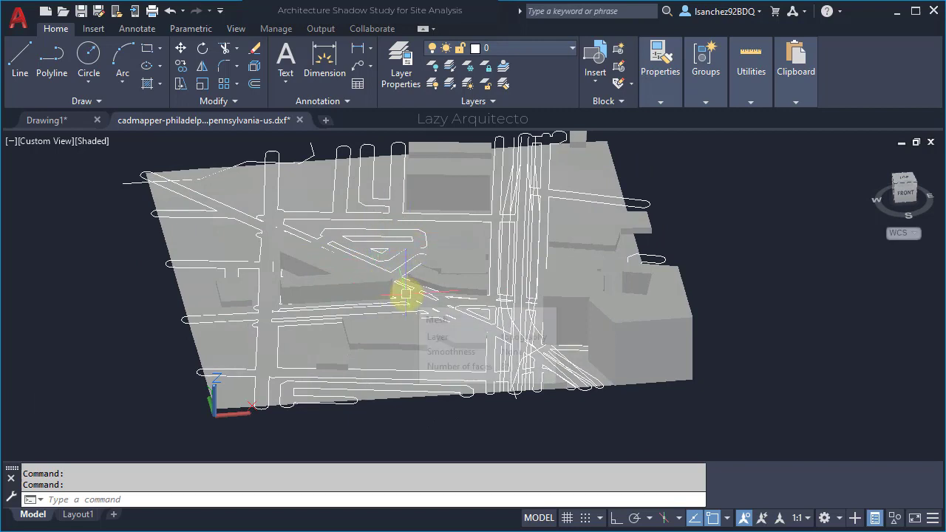
{"action": "left_click", "coordinate": [88, 144]}
{"action": "left_click", "coordinate": [121, 178]}
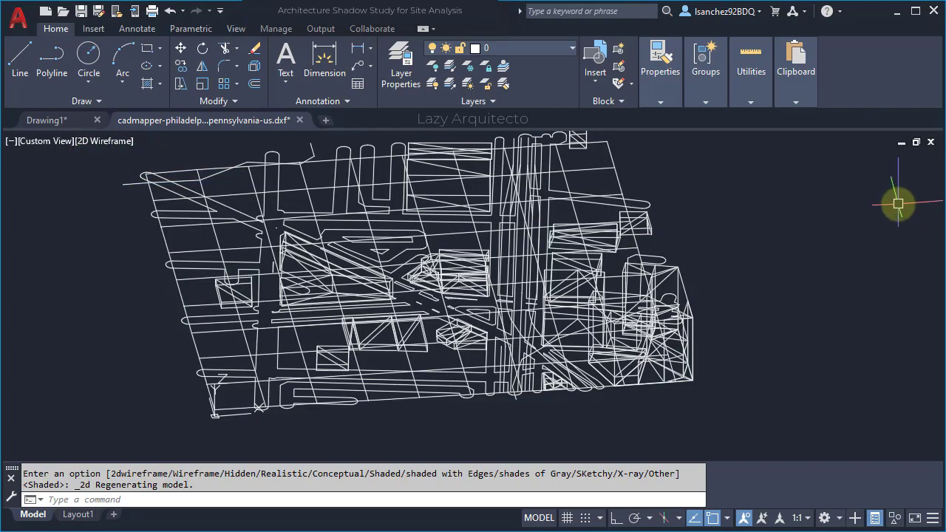
{"action": "middle_click_drag", "start_coordinate": [646, 251], "coordinate": [654, 271], "text": "shift"}
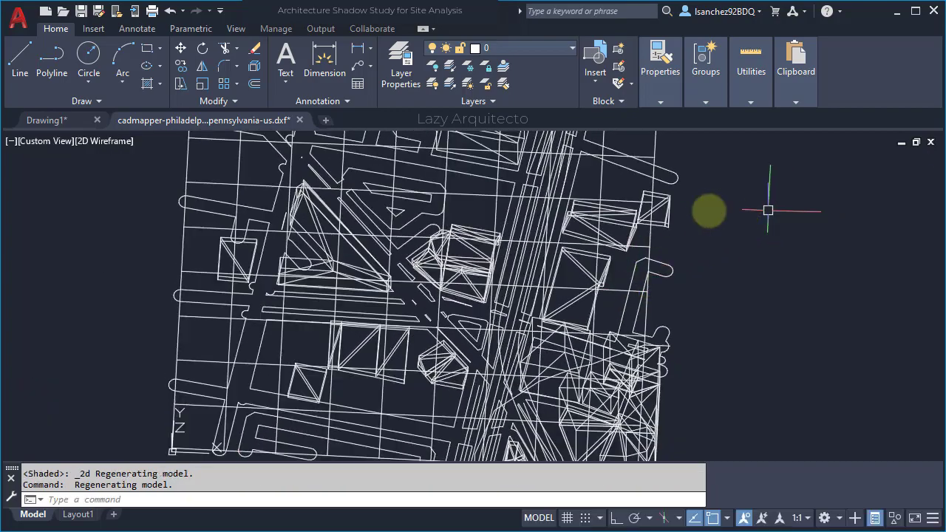
{"action": "left_click", "coordinate": [44, 146]}
{"action": "left_click", "coordinate": [79, 178]}
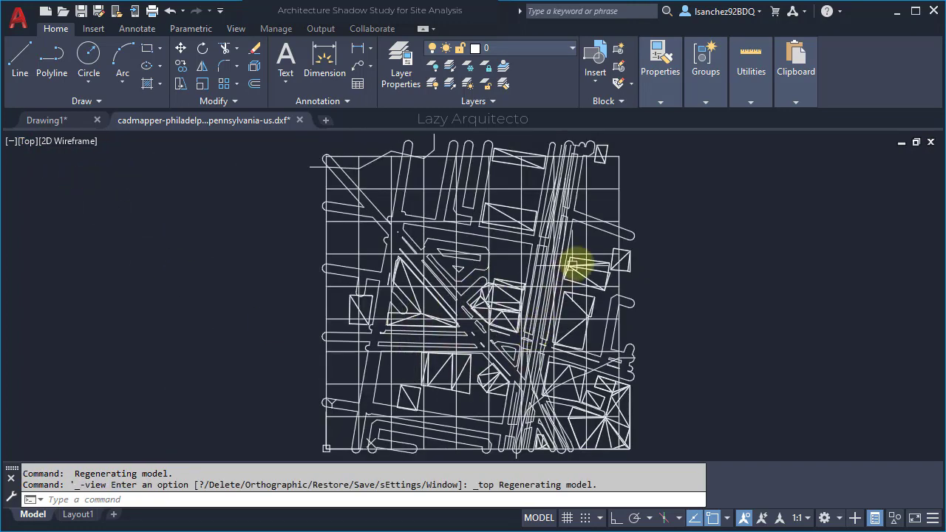
{"action": "left_click", "coordinate": [609, 191]}
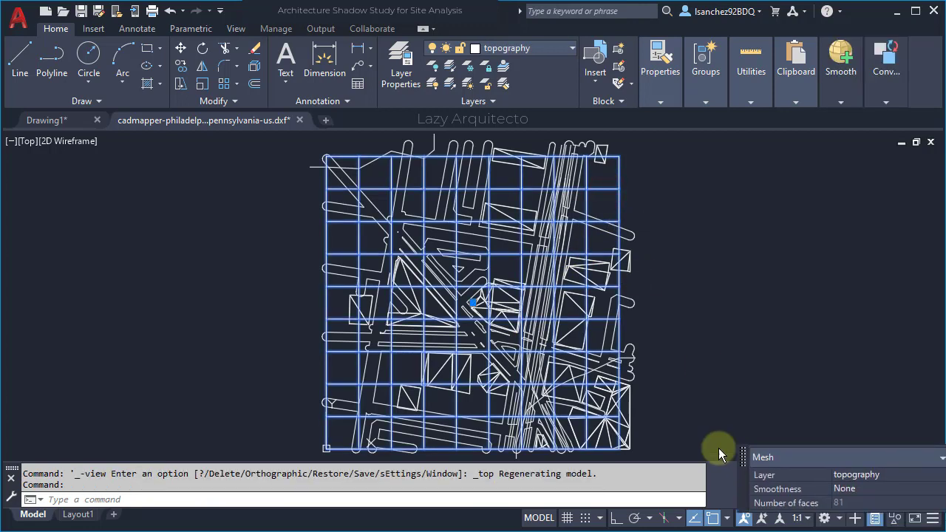
{"action": "left_click_drag", "start_coordinate": [705, 422], "coordinate": [708, 420]}
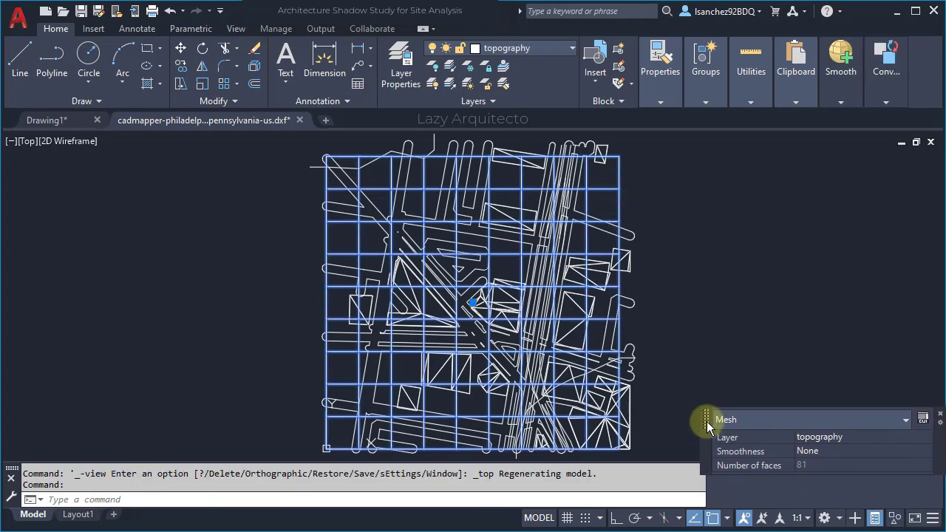
{"action": "left_click", "coordinate": [875, 518]}
{"action": "left_click", "coordinate": [876, 520]}
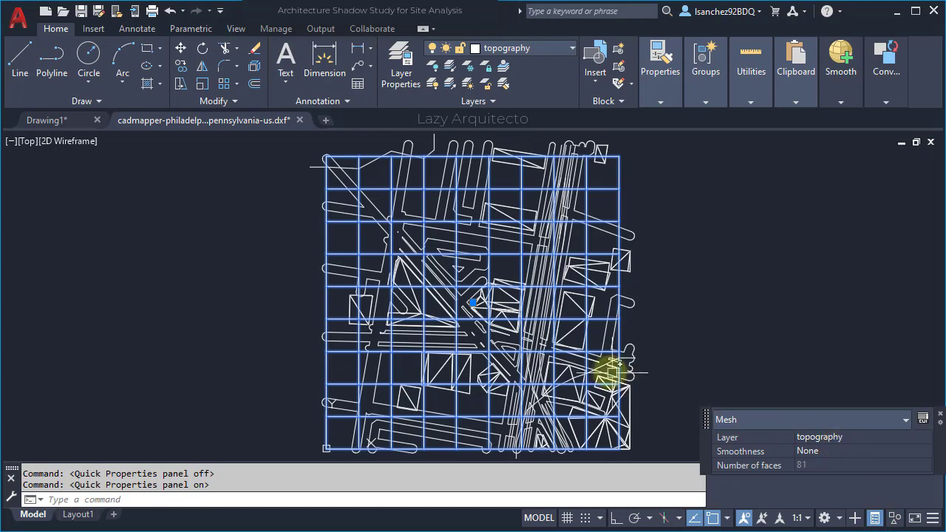
{"action": "key", "text": "ctrl+z"}
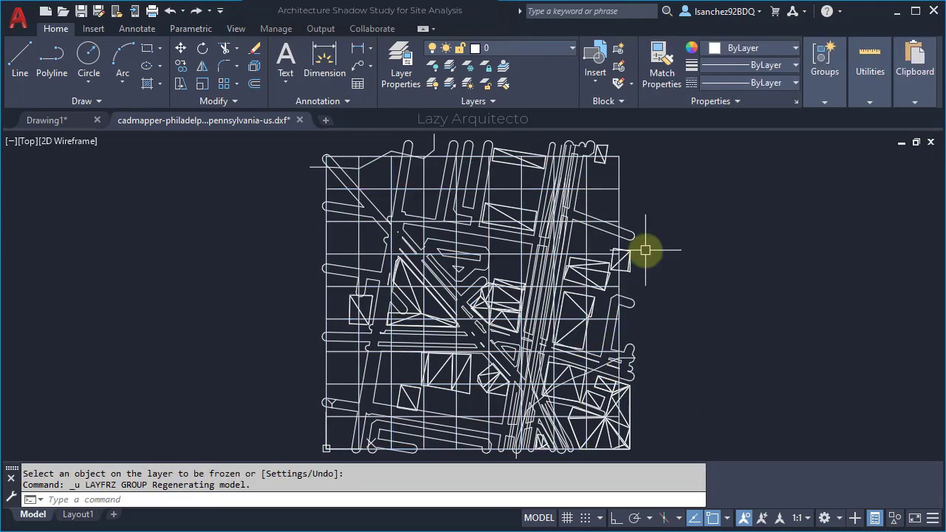
{"action": "type", "text": "UNI"}
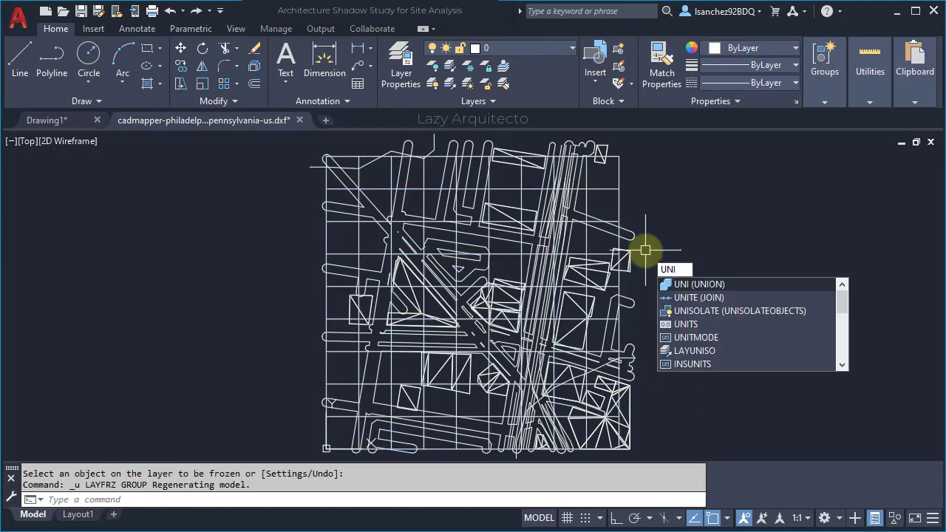
{"action": "type", "text": "TS"}
In the UNITS dialog, choose Architectural length, 0'-0 1/2" precision, and Inches insertion scale
{"action": "key", "text": "Return"}
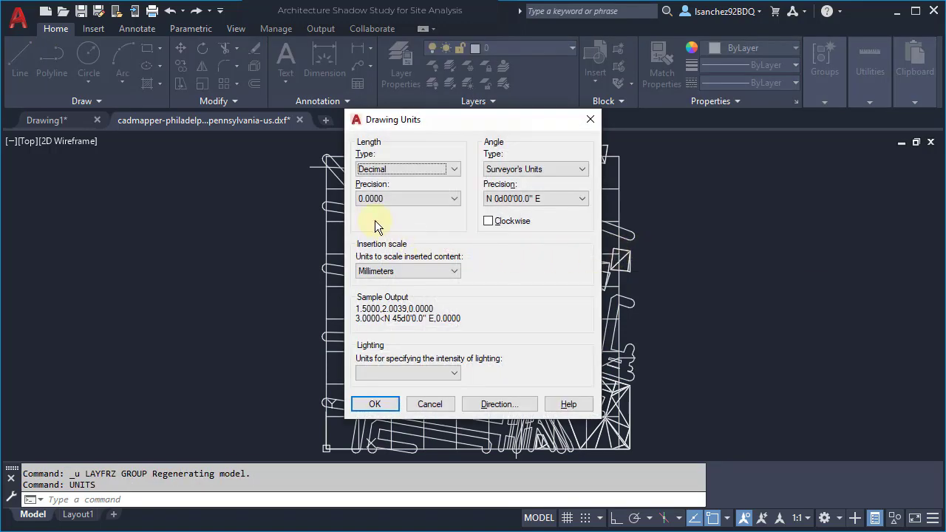
{"action": "left_click", "coordinate": [412, 167]}
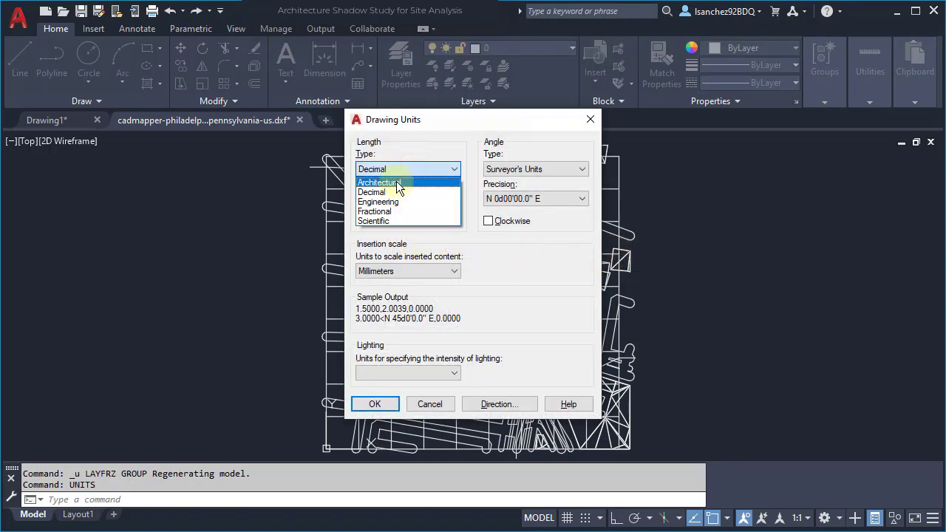
{"action": "left_click", "coordinate": [396, 181]}
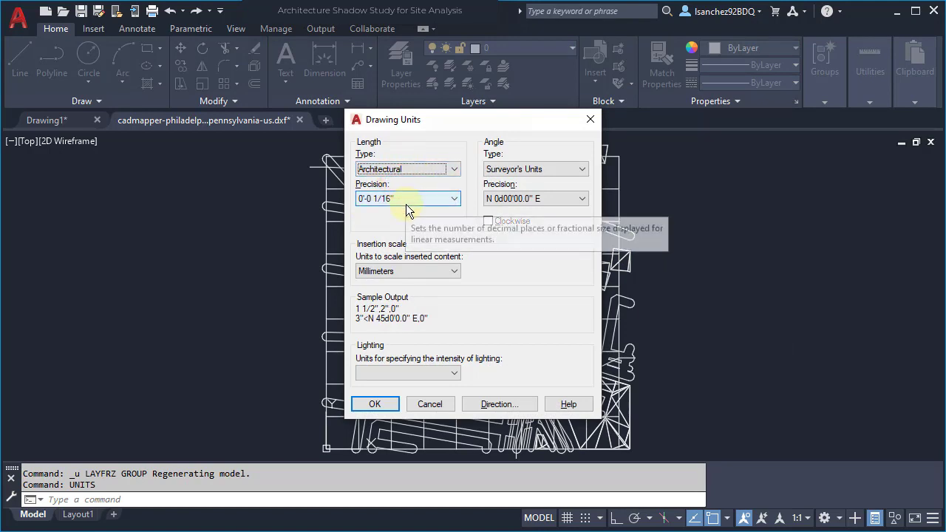
{"action": "left_click", "coordinate": [408, 200]}
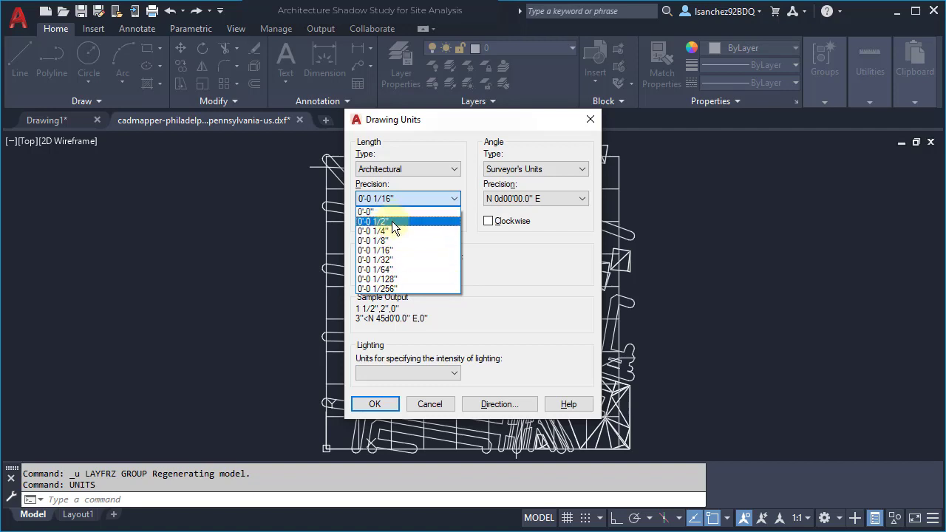
{"action": "left_click", "coordinate": [392, 221]}
{"action": "left_click", "coordinate": [410, 269]}
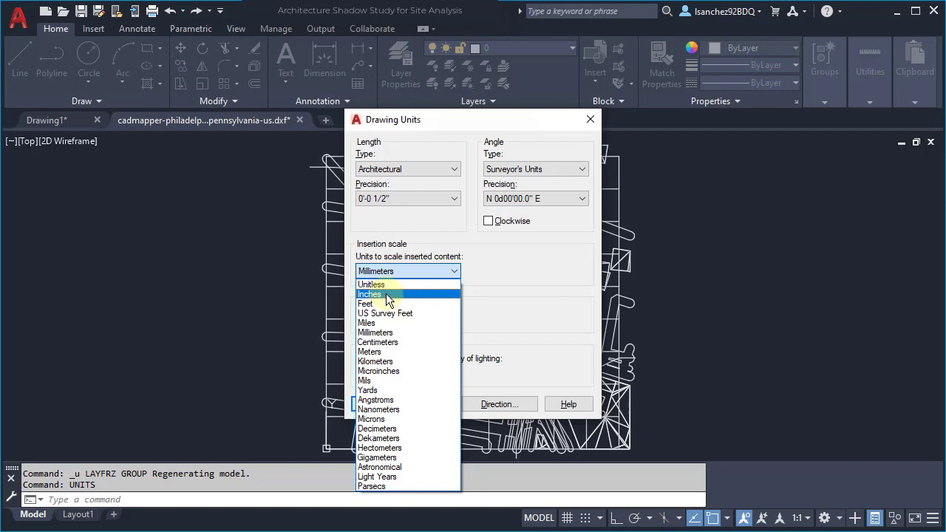
{"action": "left_click", "coordinate": [384, 295]}
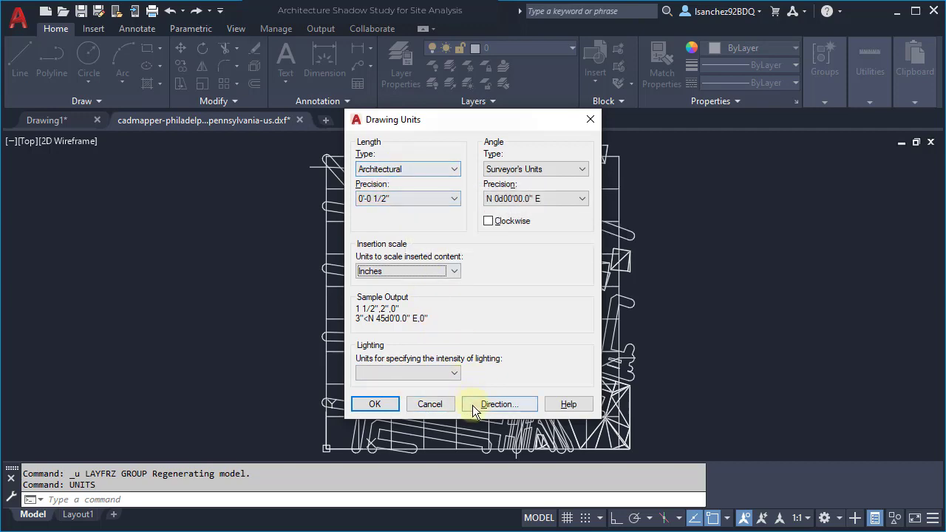
{"action": "left_click", "coordinate": [368, 409]}
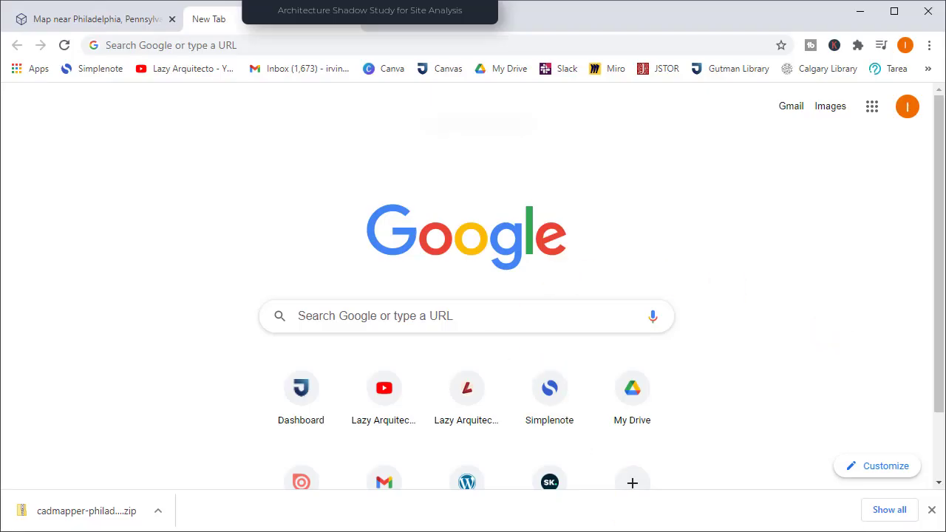
Search Google for 'GOOGLE EARTH PRO DOWNLOAD' and open the Google Earth versions page
{"action": "left_click", "coordinate": [283, 44]}
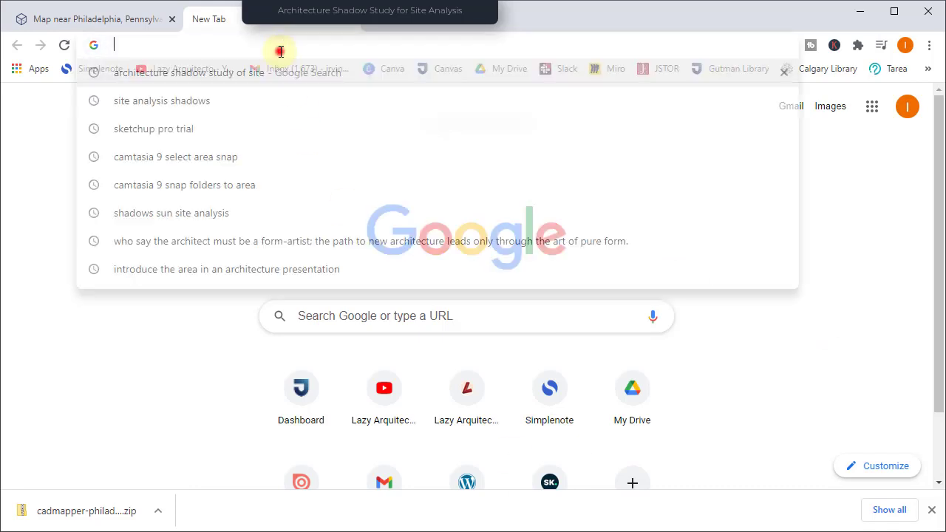
{"action": "type", "text": "GOOGLE EART"}
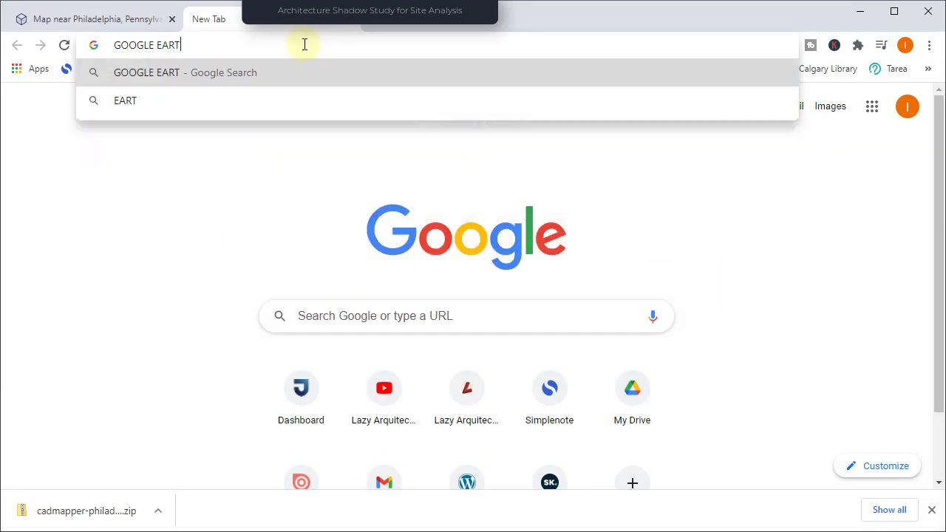
{"action": "type", "text": "H PRO DOWNLOAD"}
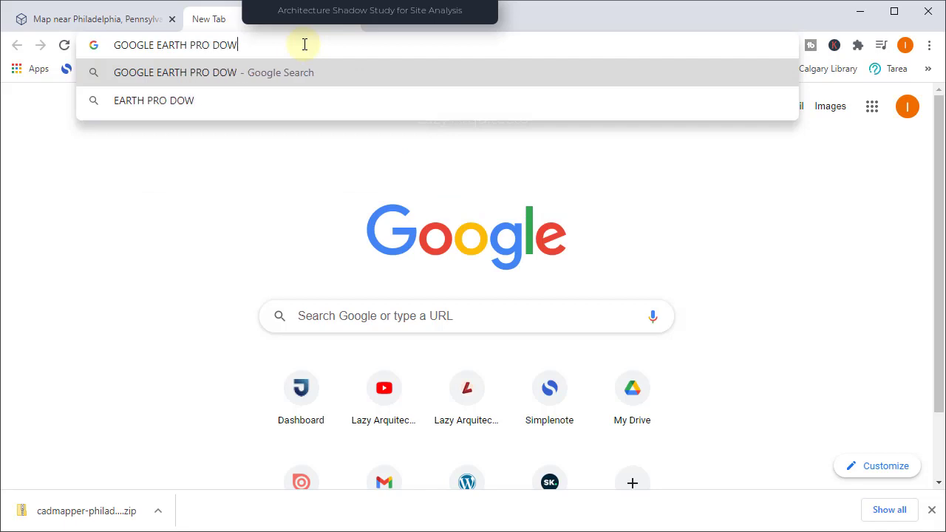
{"action": "key", "text": "Return"}
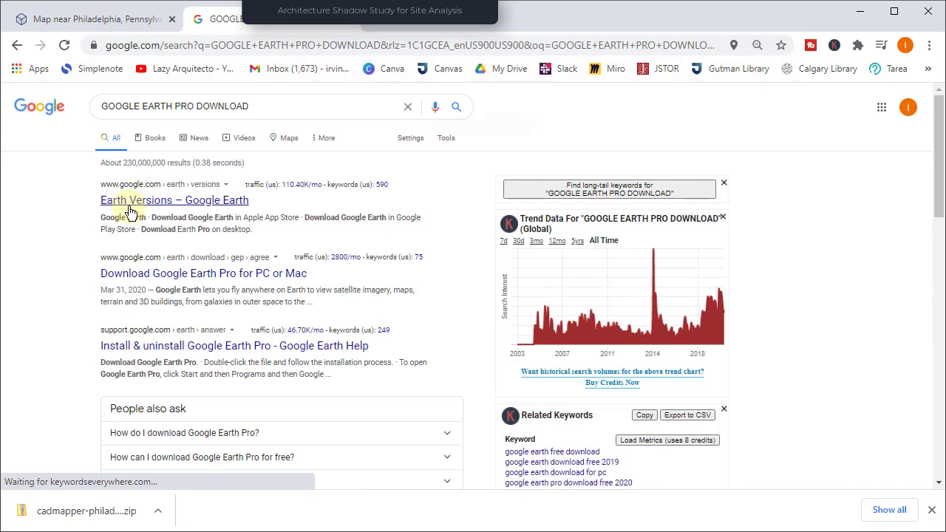
{"action": "left_click", "coordinate": [140, 275]}
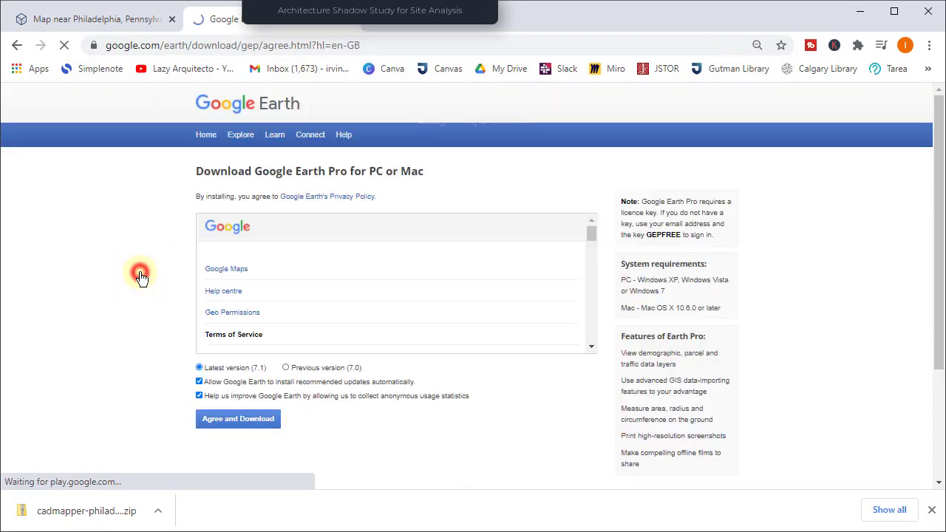
{"action": "left_click", "coordinate": [16, 47]}
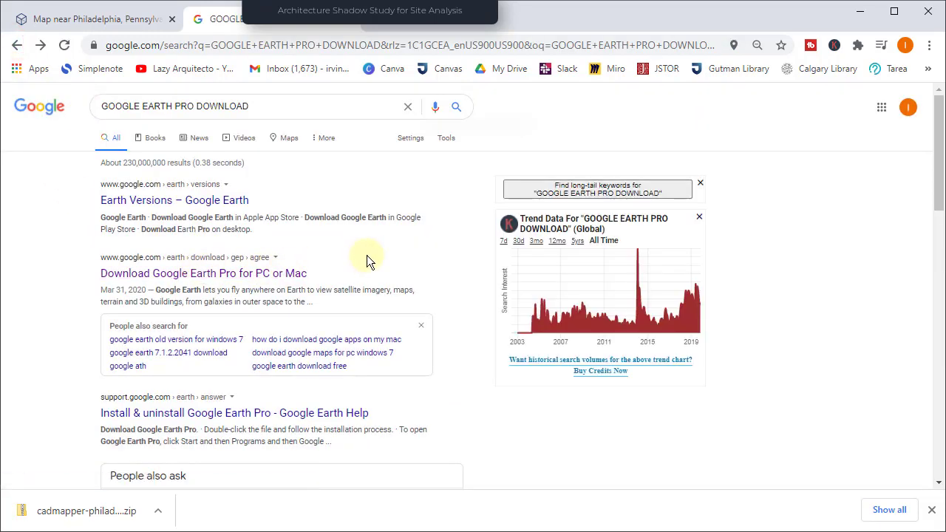
{"action": "left_click", "coordinate": [160, 200]}
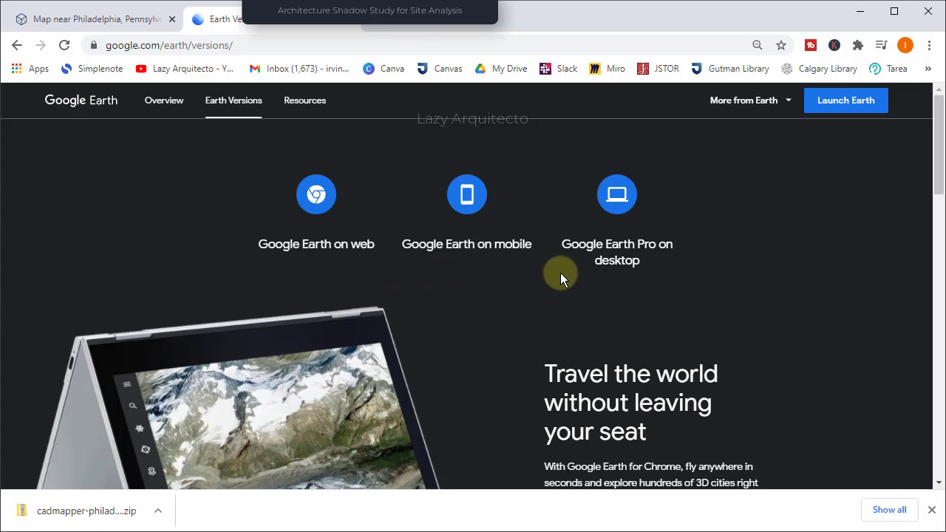
Download the Google Earth Pro desktop installer, accepting the terms, and dismiss the downloads bar
{"action": "left_click", "coordinate": [615, 214]}
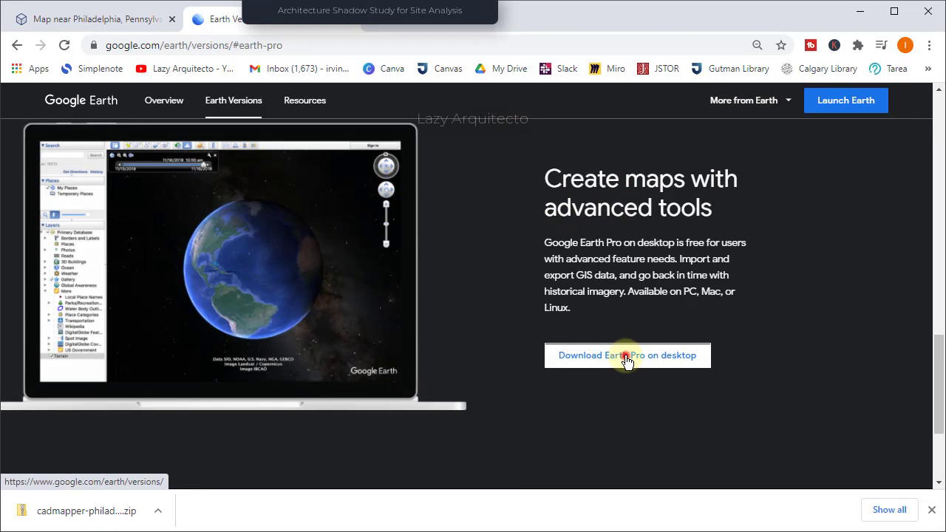
{"action": "left_click", "coordinate": [626, 358]}
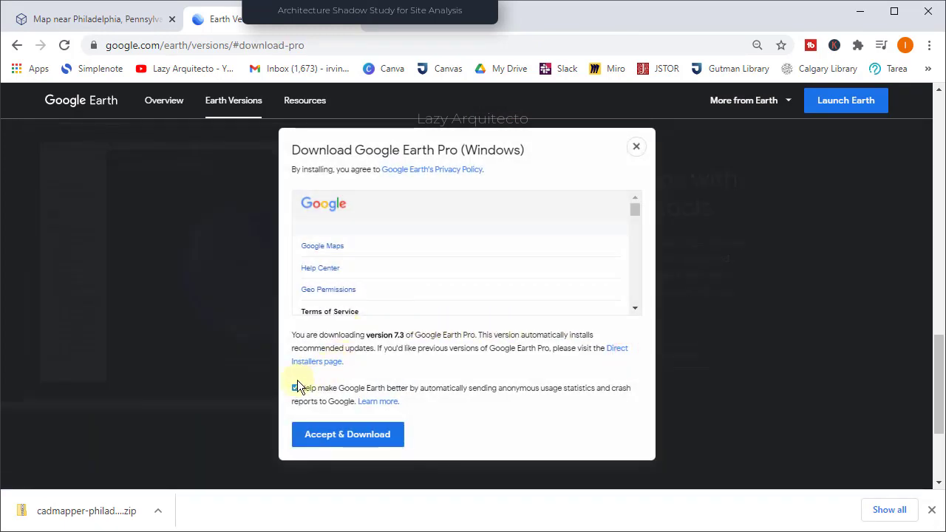
{"action": "left_click", "coordinate": [336, 438]}
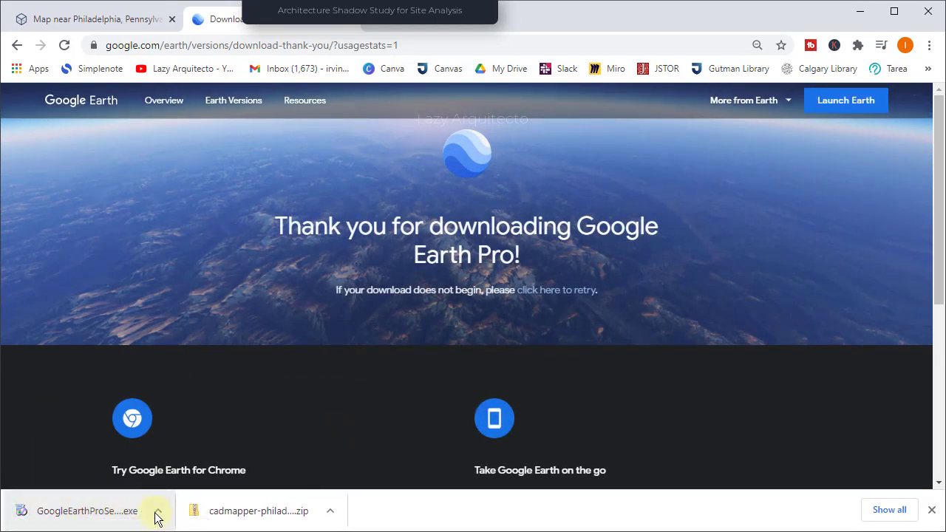
{"action": "left_click", "coordinate": [932, 512]}
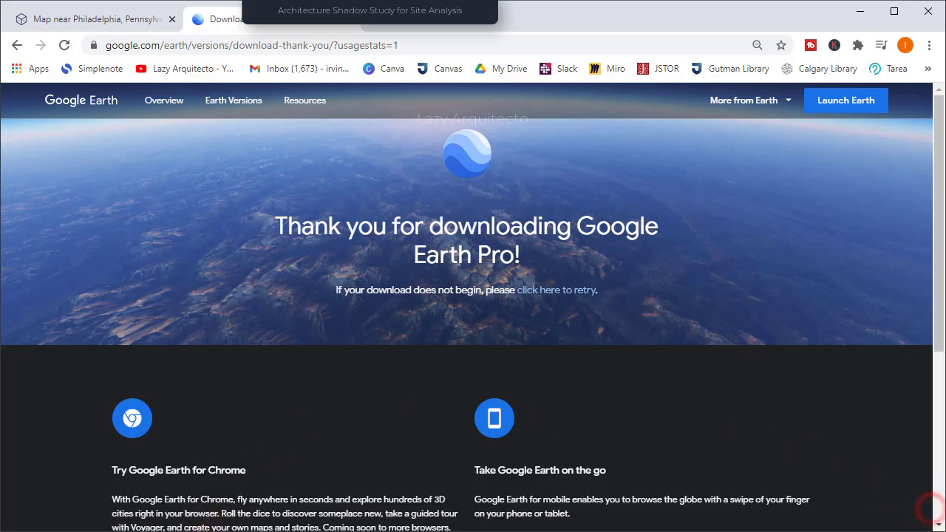
{"action": "key", "text": "super"}
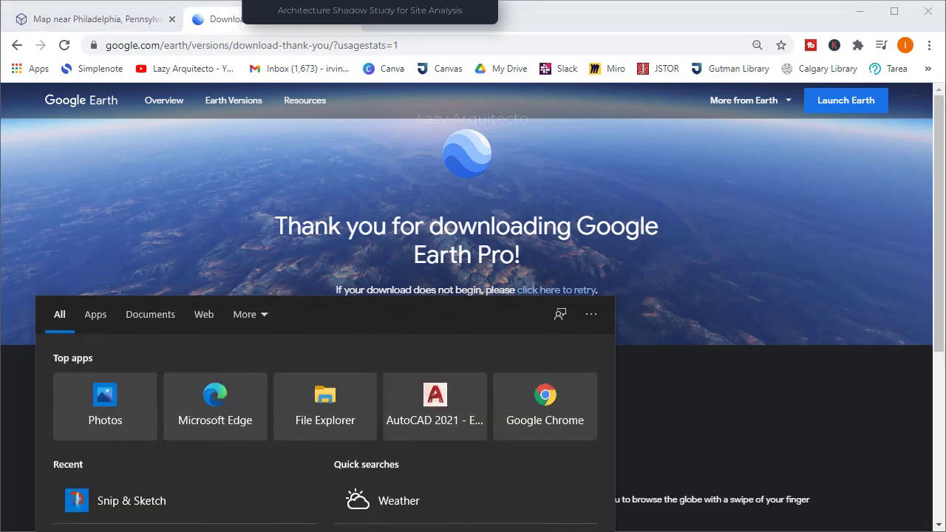
{"action": "type", "text": "google"}
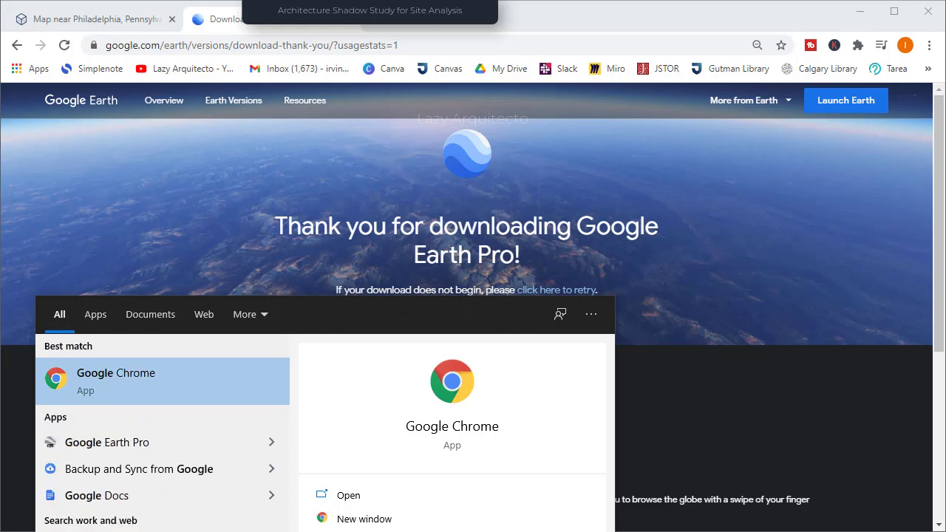
{"action": "left_click", "coordinate": [132, 447]}
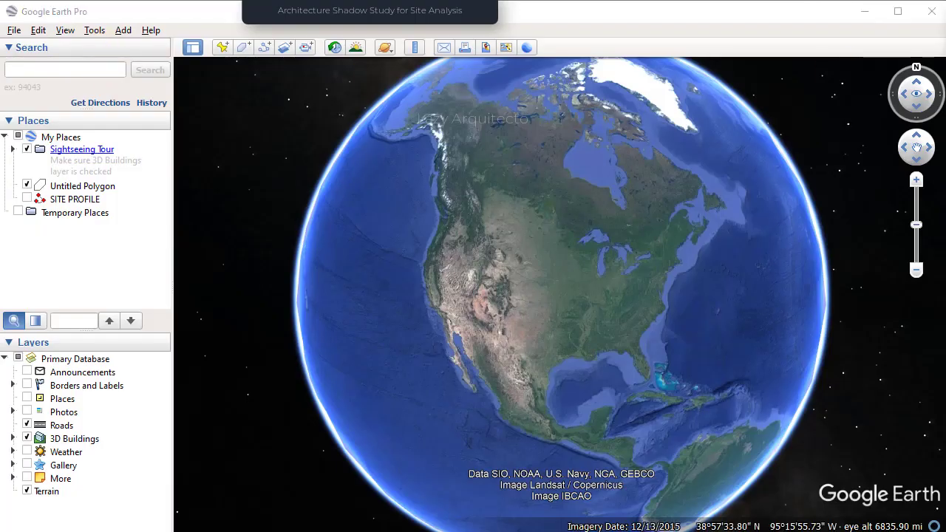
{"action": "left_click", "coordinate": [80, 69]}
{"action": "key", "text": "ctrl+v"}
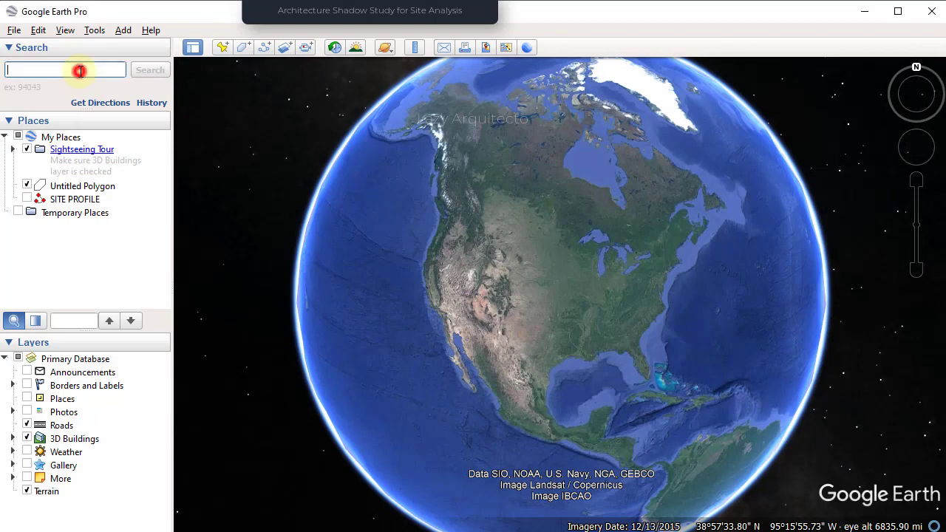
{"action": "key", "text": "Return"}
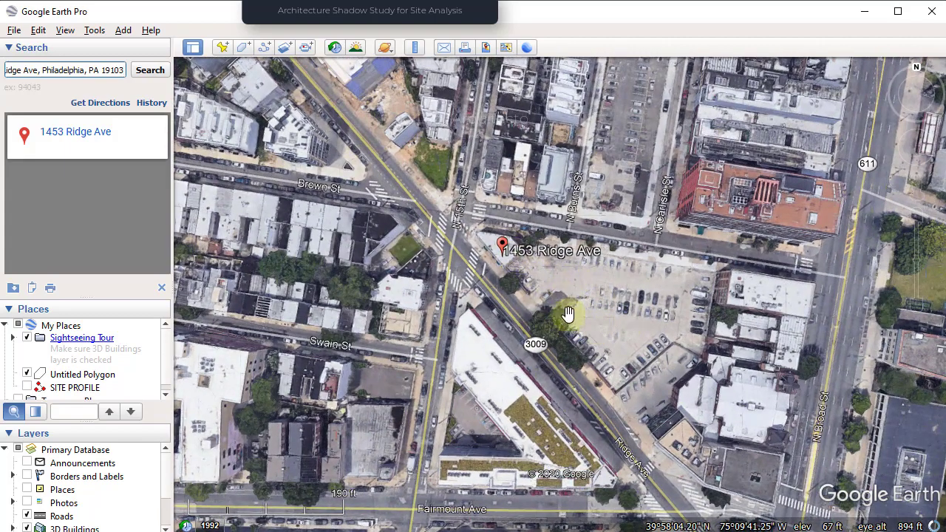
Clear the search result, turn off Roads, turn on 3D Buildings, and zoom out
{"action": "scroll", "coordinate": [595, 290], "scroll_direction": "down", "scroll_amount": 3}
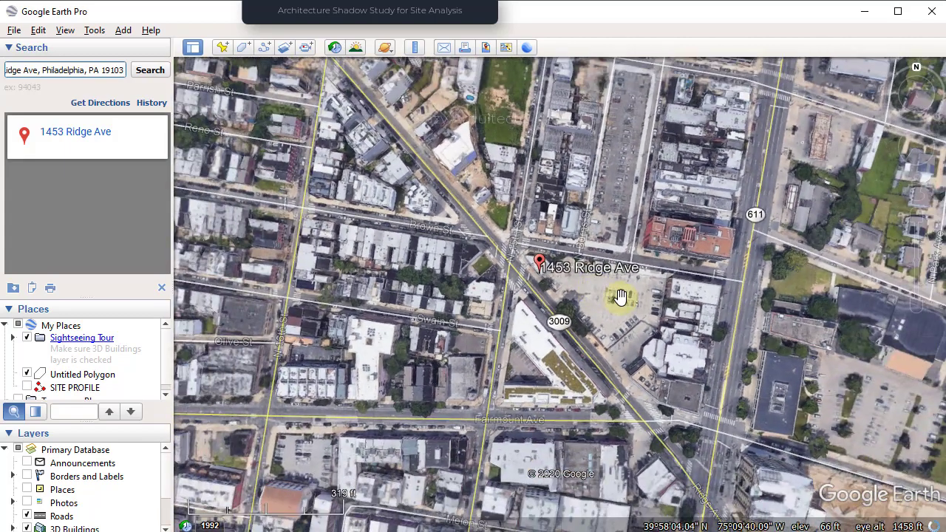
{"action": "scroll", "coordinate": [137, 394], "scroll_direction": "down", "scroll_amount": 2}
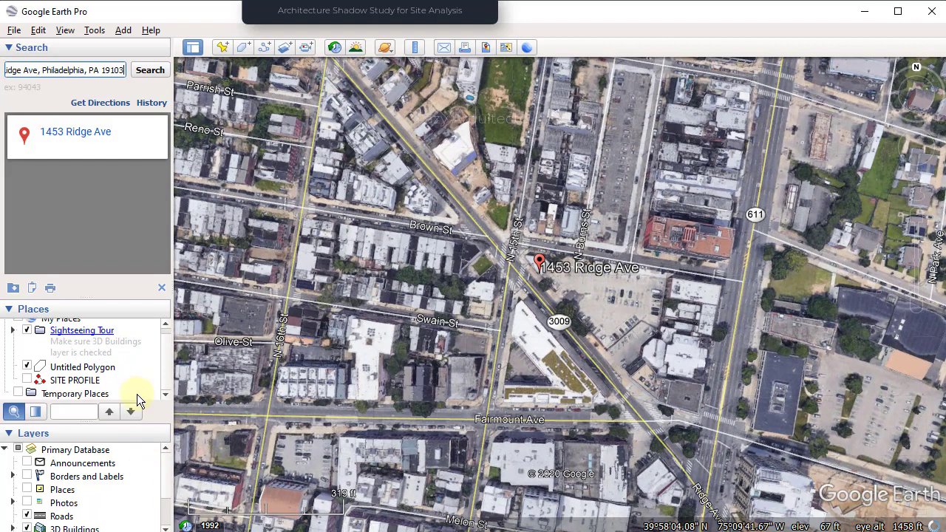
{"action": "scroll", "coordinate": [136, 393], "scroll_direction": "up", "scroll_amount": 2}
{"action": "left_click", "coordinate": [161, 288]}
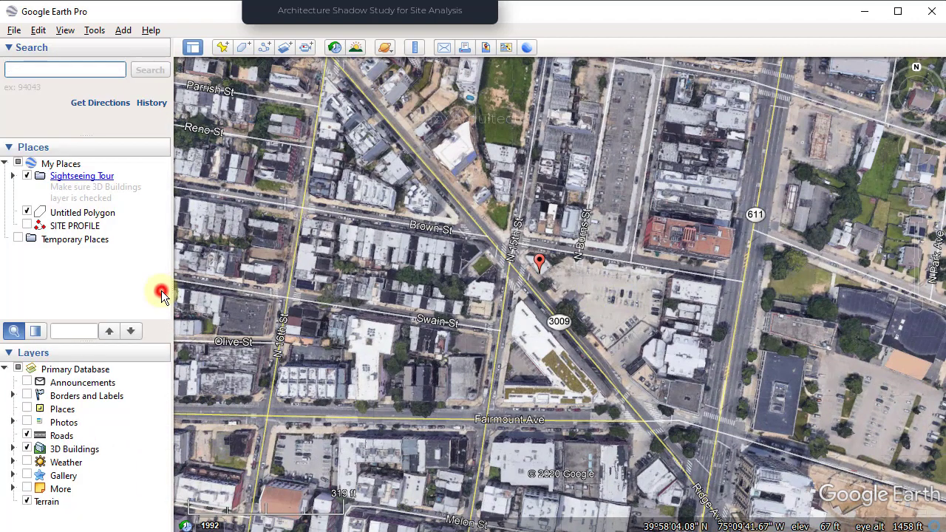
{"action": "left_click", "coordinate": [27, 437]}
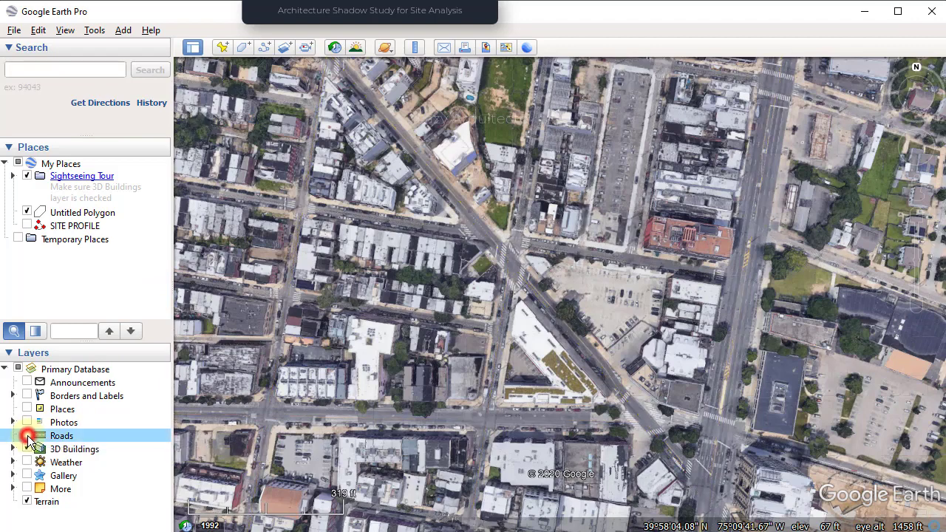
{"action": "left_click", "coordinate": [26, 448]}
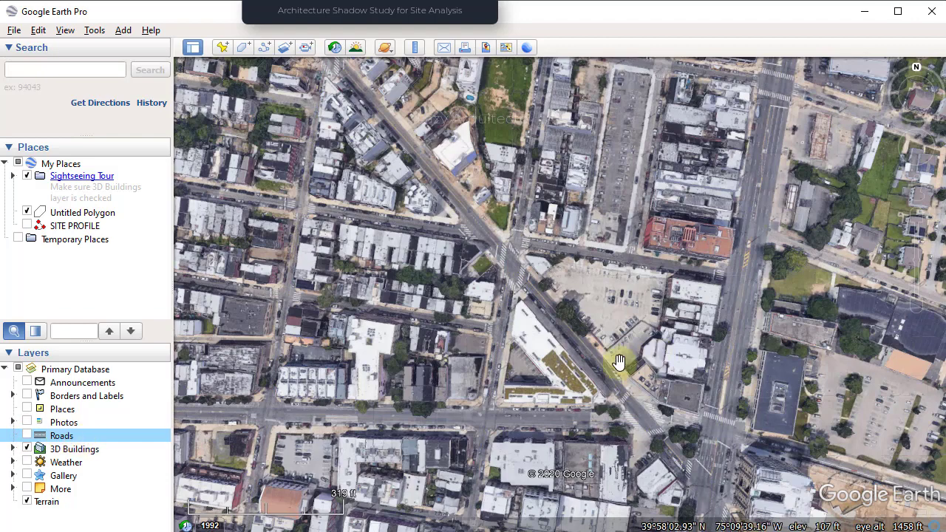
{"action": "scroll", "coordinate": [560, 281], "scroll_direction": "down", "scroll_amount": 2}
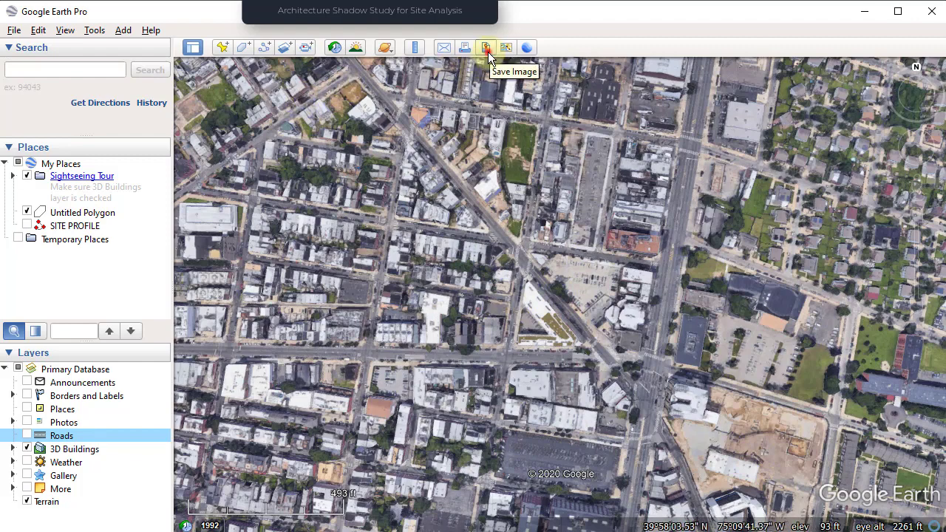
Export the current Google Earth view at 1080 HD (1920x1080) as the JPEG SITE AERIAL in Pictures
{"action": "left_click", "coordinate": [486, 48]}
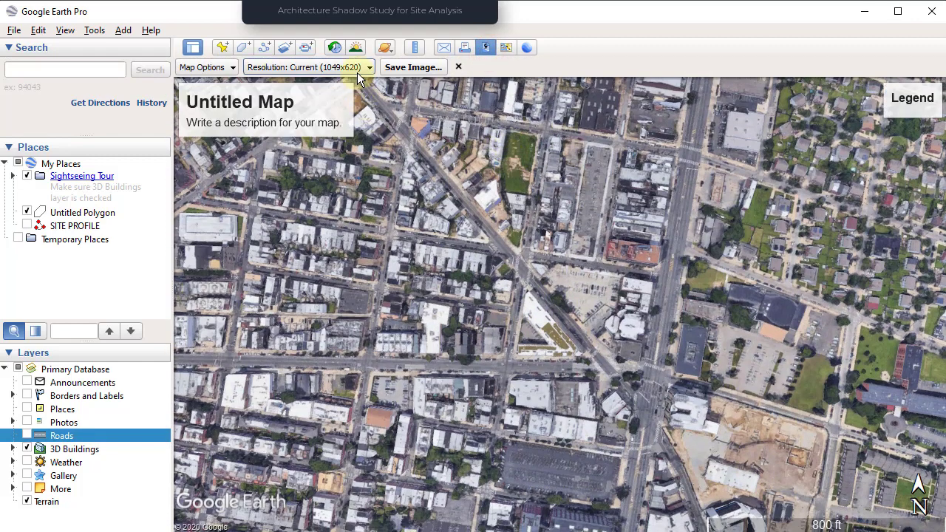
{"action": "left_click", "coordinate": [359, 70]}
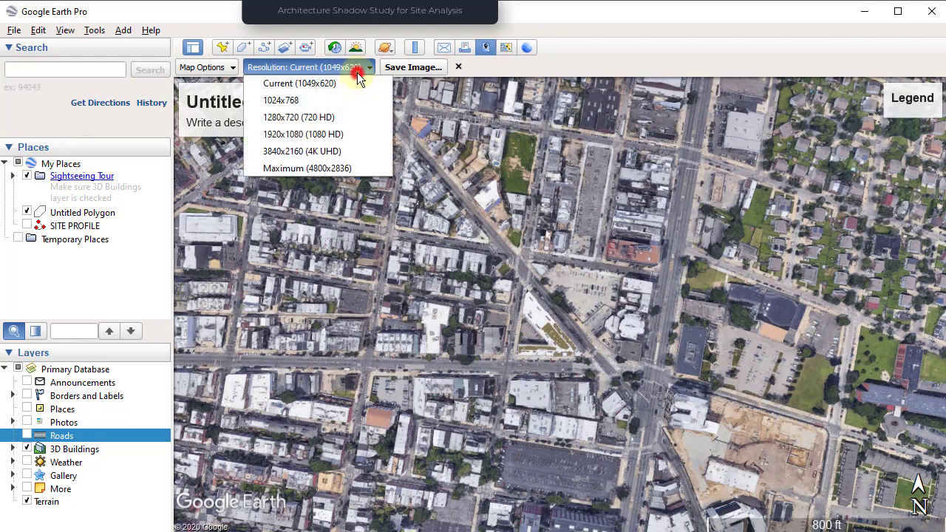
{"action": "left_click", "coordinate": [325, 134]}
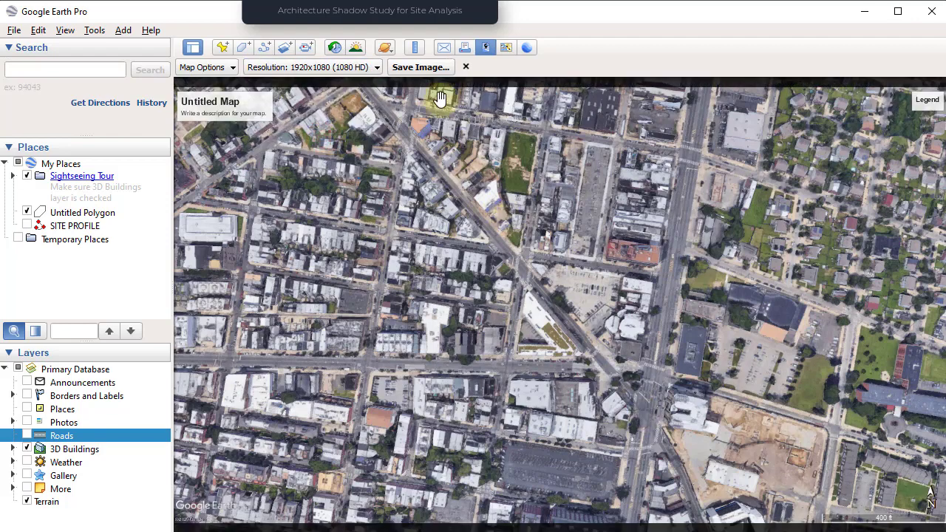
{"action": "left_click", "coordinate": [412, 68]}
{"action": "left_click", "coordinate": [298, 400]}
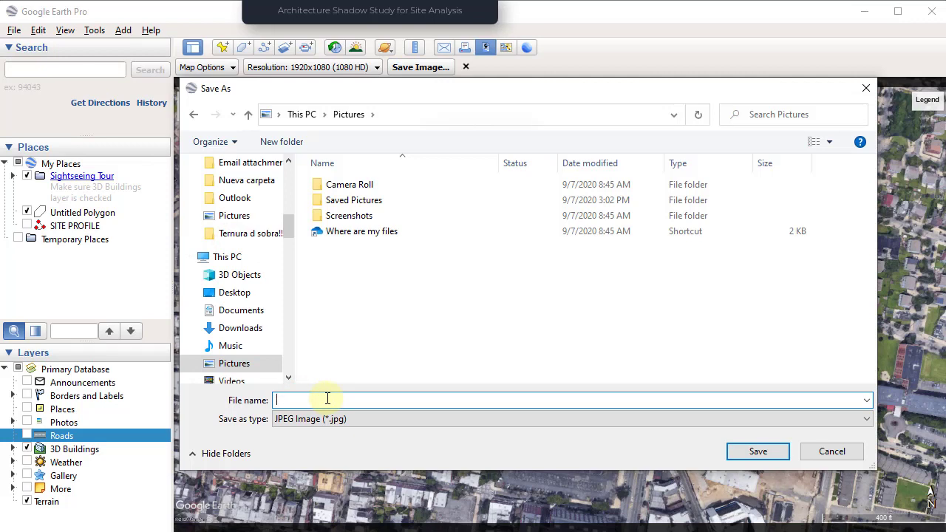
{"action": "type", "text": "SITE AERIAL"}
{"action": "left_click", "coordinate": [747, 456]}
{"action": "left_click", "coordinate": [654, 271]}
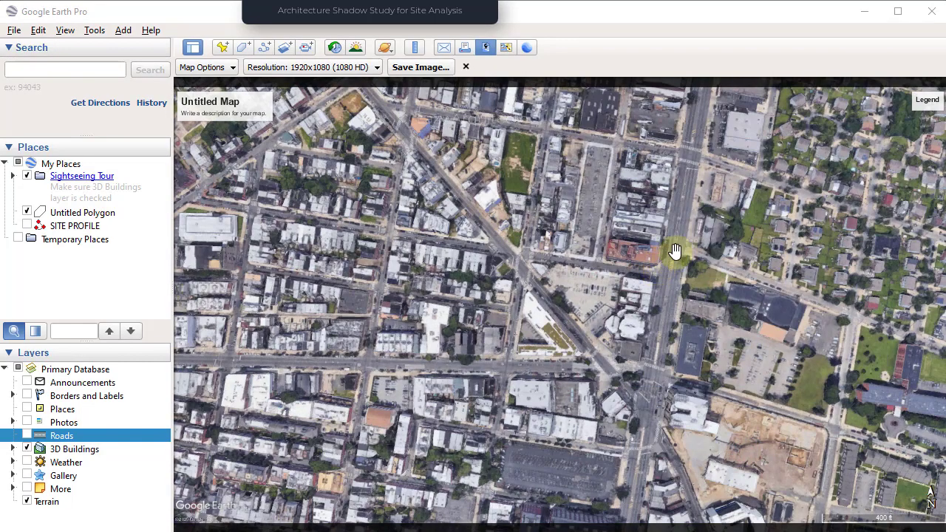
Drag SITE AERIAL.jpg into the drawing and place it right of the site linework at scale 1, rotation 0
{"action": "left_click", "coordinate": [865, 16]}
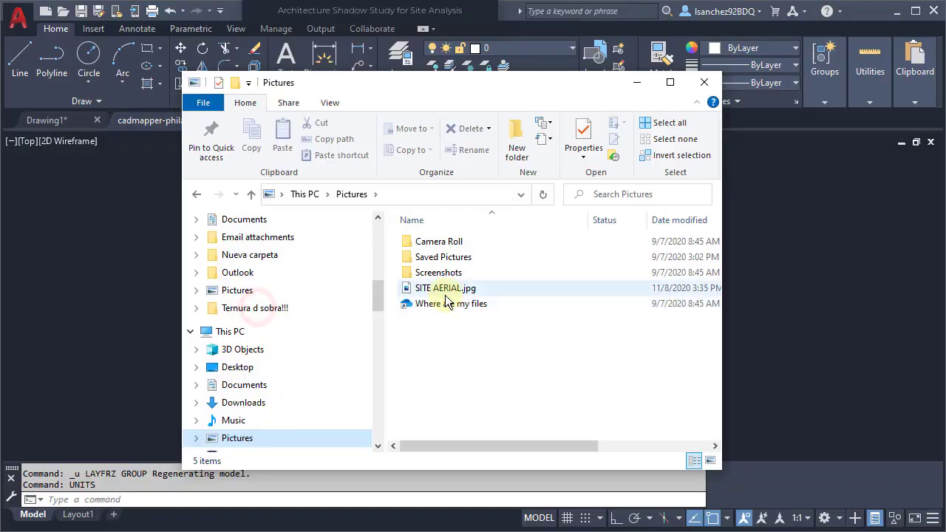
{"action": "left_click", "coordinate": [439, 296]}
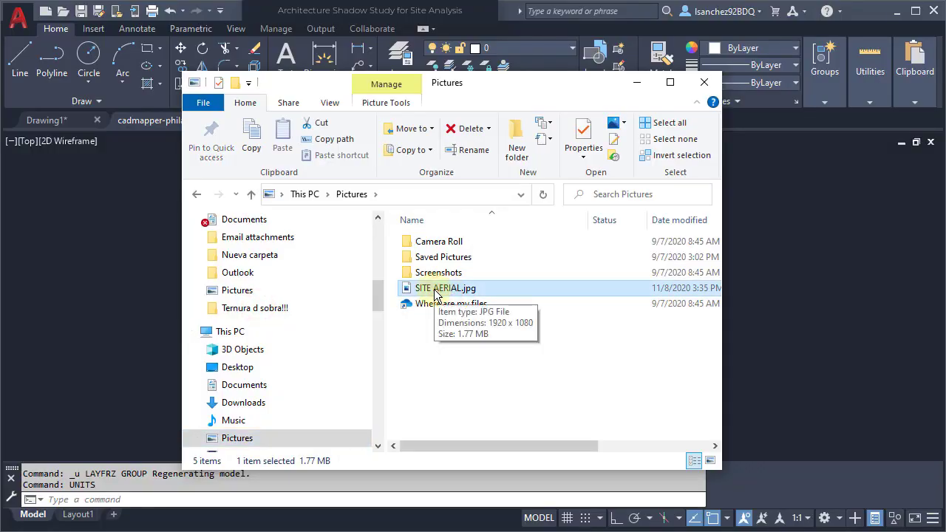
{"action": "mouse_move", "coordinate": [436, 291]}
{"action": "left_mouse_down"}
{"action": "mouse_move", "coordinate": [487, 287]}
{"action": "mouse_move", "coordinate": [730, 326]}
{"action": "mouse_move", "coordinate": [777, 369]}
{"action": "mouse_move", "coordinate": [766, 366]}
{"action": "left_mouse_up"}
{"action": "left_click", "coordinate": [690, 360]}
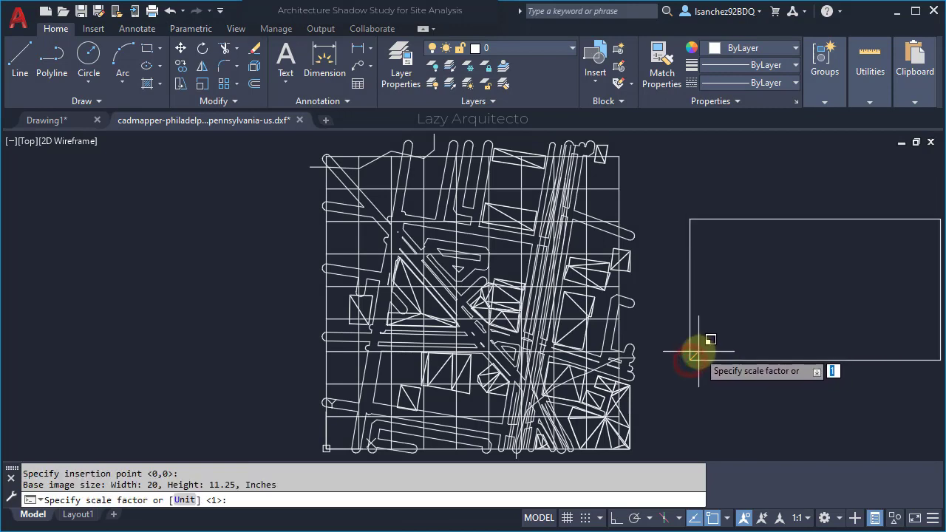
{"action": "middle_click_drag", "start_coordinate": [697, 346], "coordinate": [523, 351]}
{"action": "key", "text": "Return"}
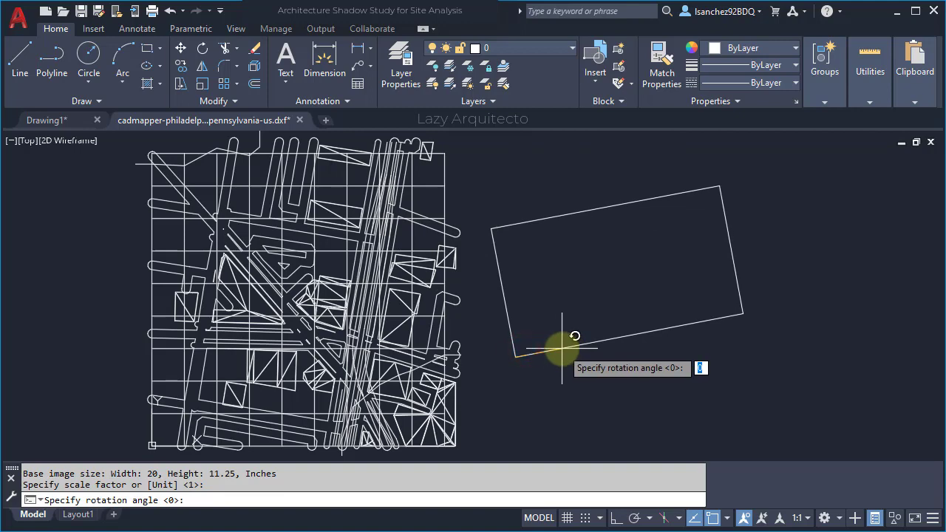
{"action": "key", "text": "Return"}
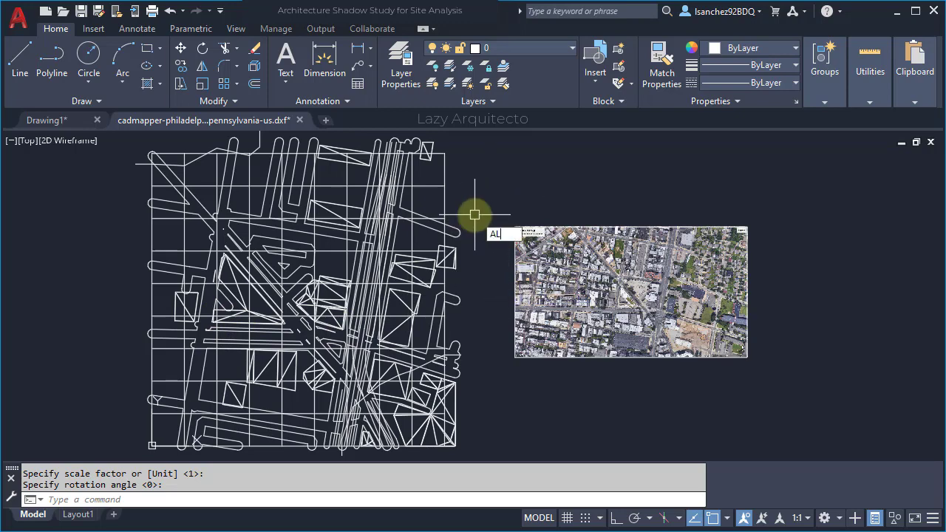
{"action": "type", "text": "N"}
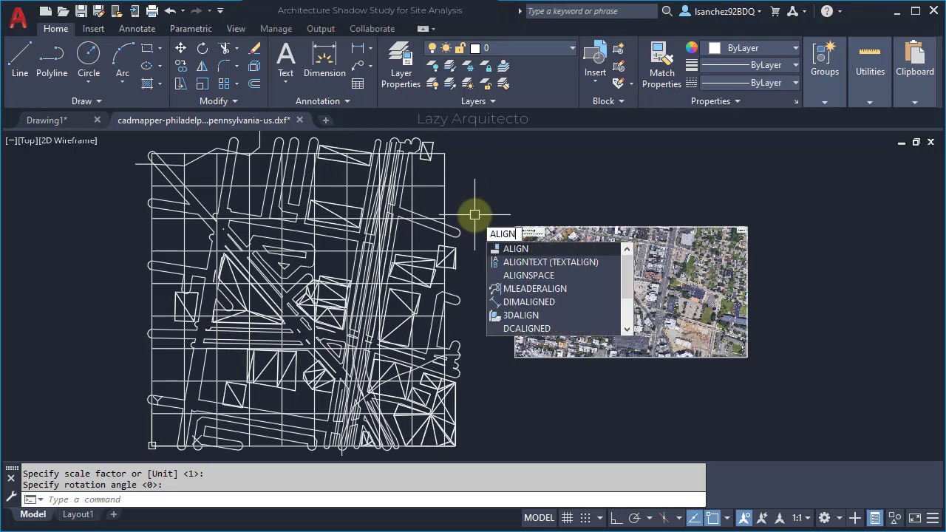
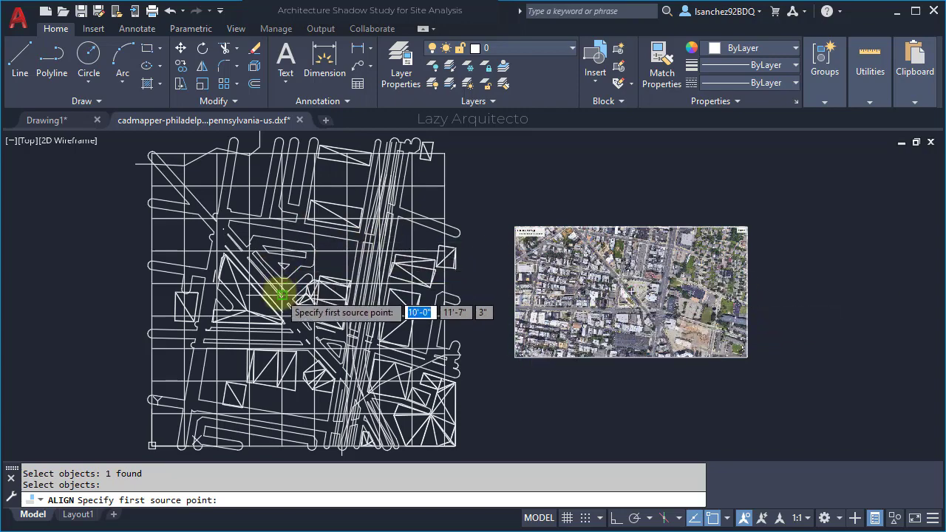
Match the first aerial-image corner to the same corner on the CADMapper linework
{"action": "scroll", "coordinate": [758, 258], "scroll_direction": "up", "scroll_amount": 5}
{"action": "scroll", "coordinate": [759, 264], "scroll_direction": "down", "scroll_amount": 4}
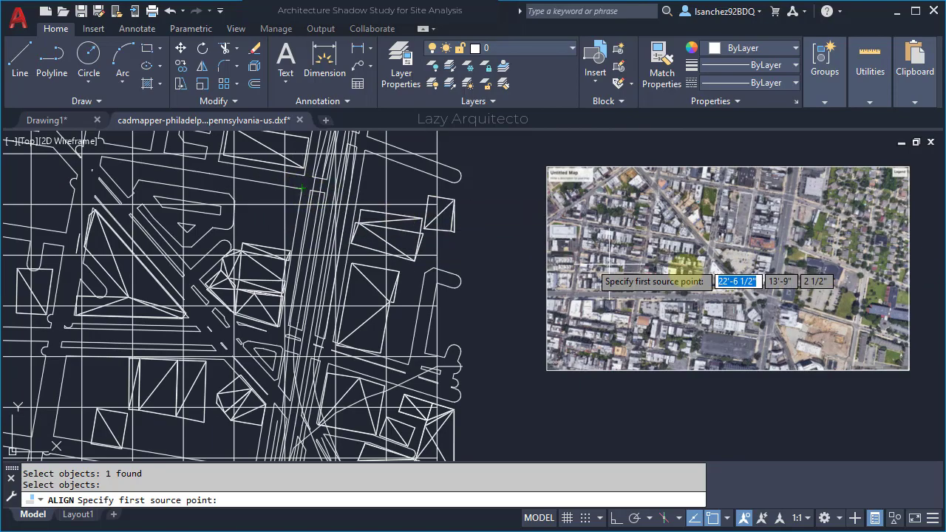
{"action": "scroll", "coordinate": [761, 266], "scroll_direction": "up", "scroll_amount": 3}
{"action": "scroll", "coordinate": [759, 266], "scroll_direction": "up", "scroll_amount": 2}
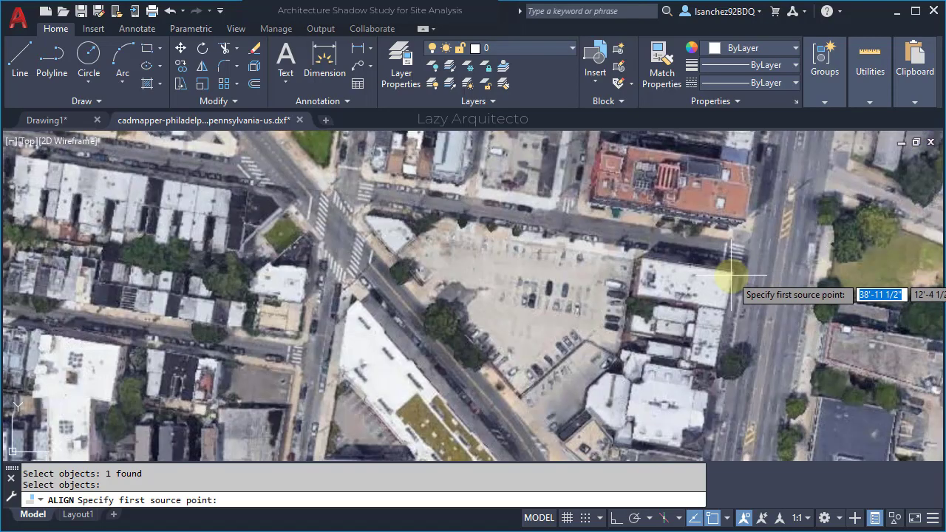
{"action": "left_click", "coordinate": [732, 273]}
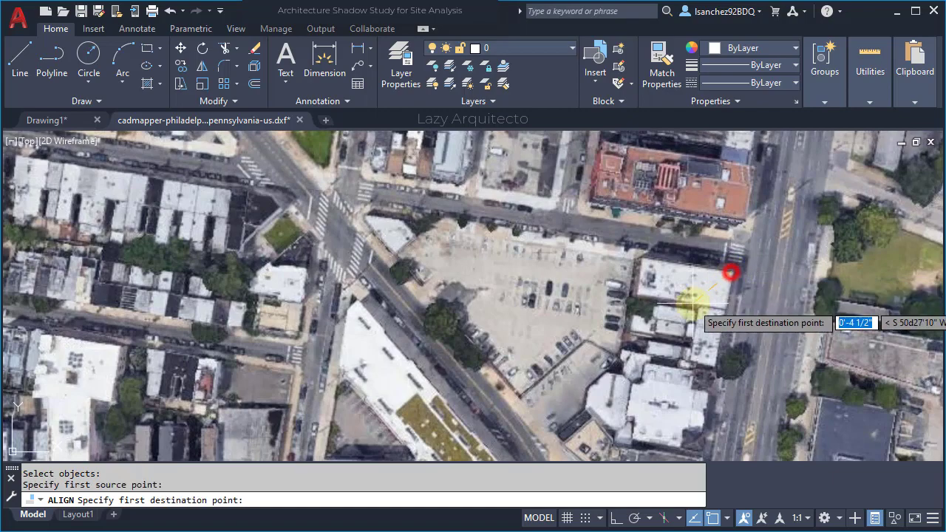
{"action": "scroll", "coordinate": [700, 289], "scroll_direction": "down", "scroll_amount": 4}
{"action": "scroll", "coordinate": [698, 288], "scroll_direction": "down", "scroll_amount": 2}
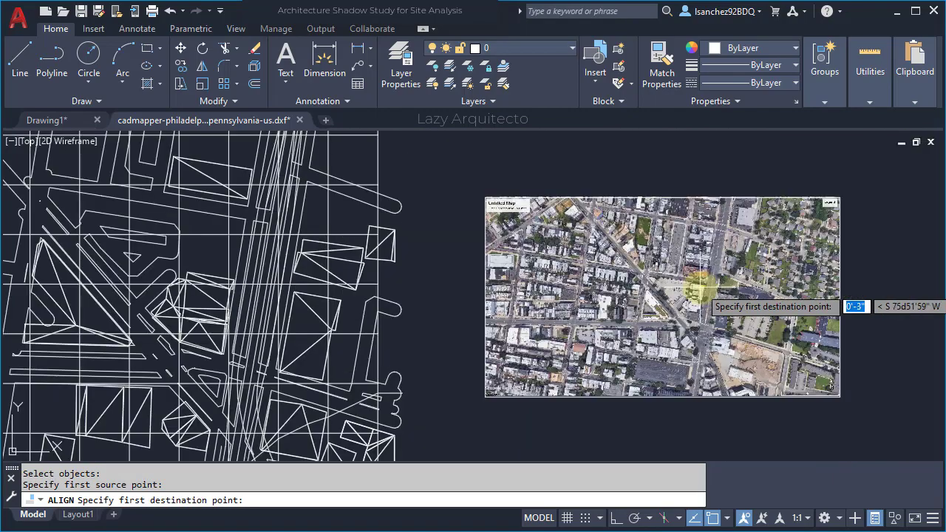
{"action": "scroll", "coordinate": [677, 293], "scroll_direction": "down", "scroll_amount": 2}
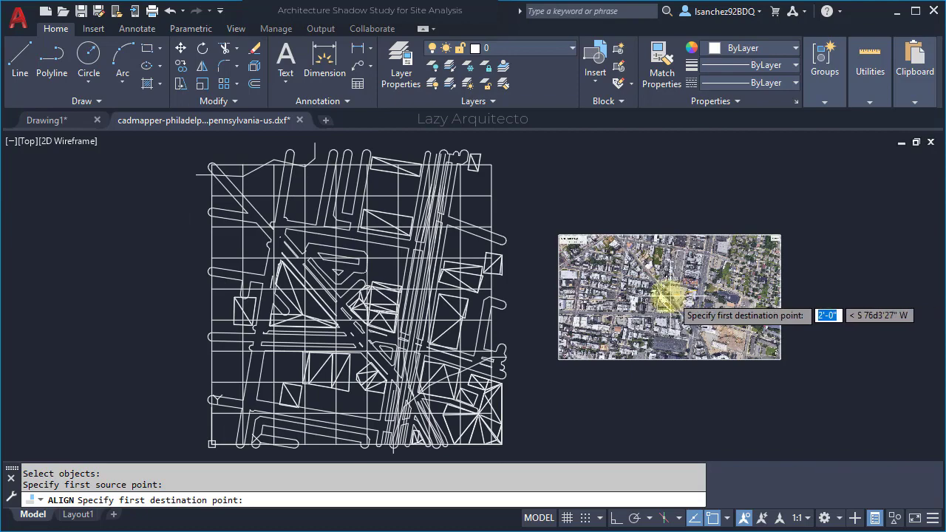
{"action": "scroll", "coordinate": [397, 269], "scroll_direction": "up", "scroll_amount": 3}
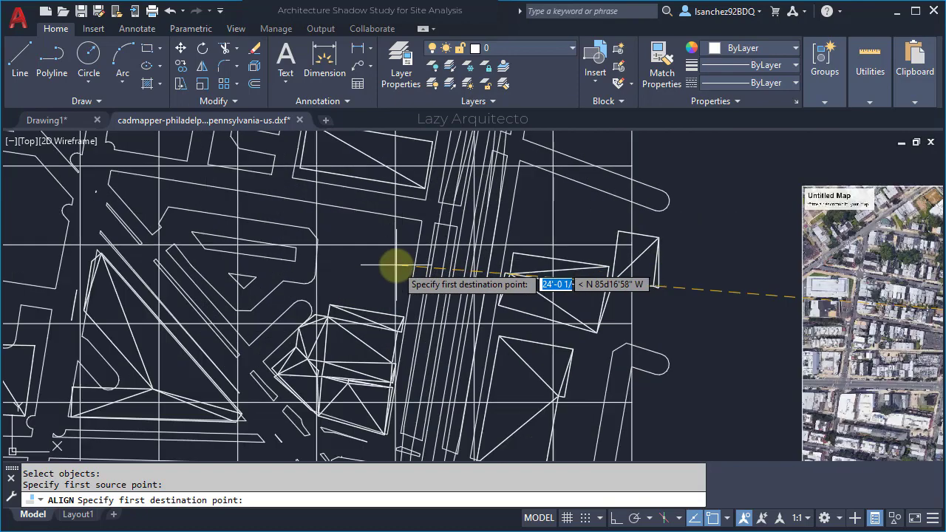
{"action": "left_click", "coordinate": [424, 220]}
Match the second street-corner point to the linework and finish ALIGN with scaling set to Yes
{"action": "scroll", "coordinate": [406, 277], "scroll_direction": "down", "scroll_amount": 1}
{"action": "scroll", "coordinate": [407, 277], "scroll_direction": "down", "scroll_amount": 2}
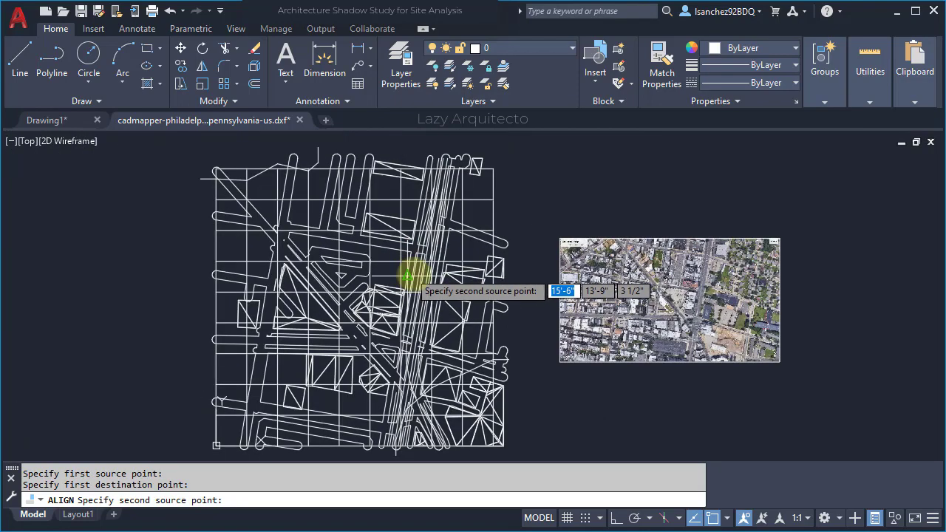
{"action": "scroll", "coordinate": [678, 325], "scroll_direction": "up", "scroll_amount": 5}
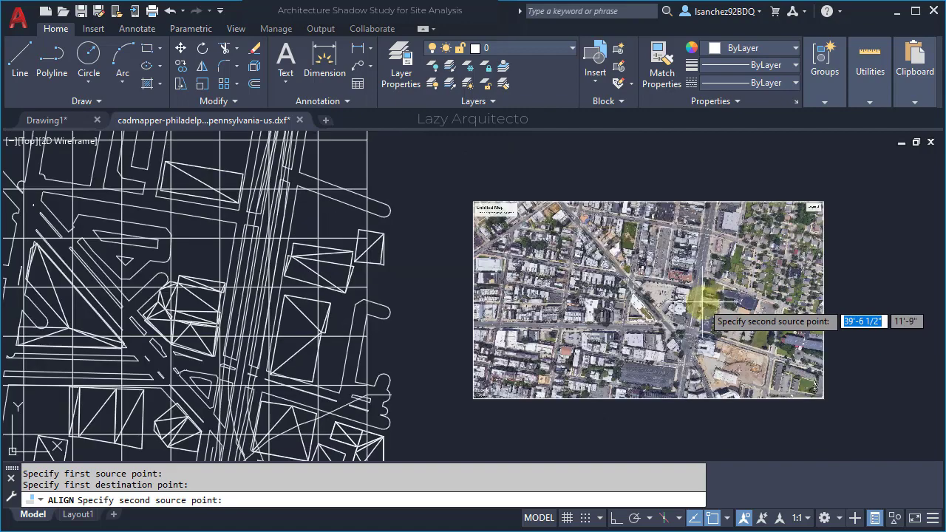
{"action": "scroll", "coordinate": [674, 345], "scroll_direction": "up", "scroll_amount": 1}
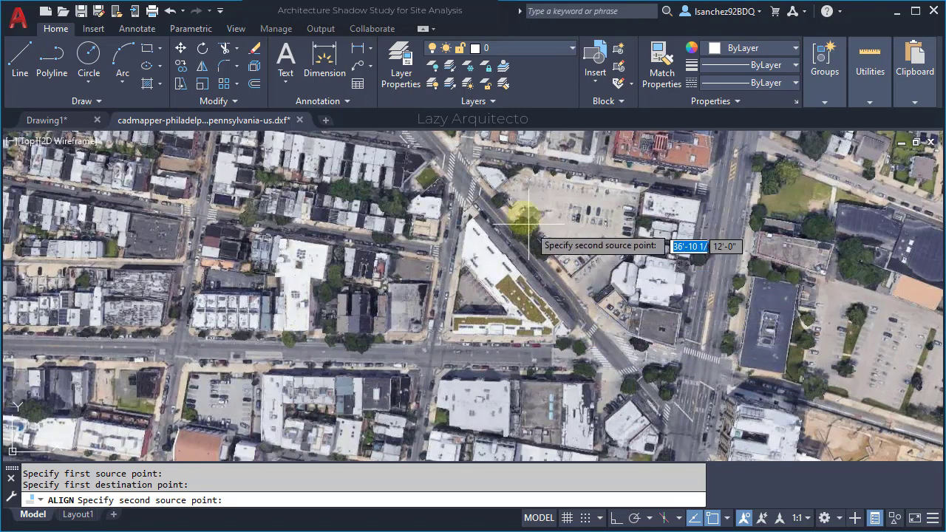
{"action": "scroll", "coordinate": [475, 152], "scroll_direction": "up", "scroll_amount": 2}
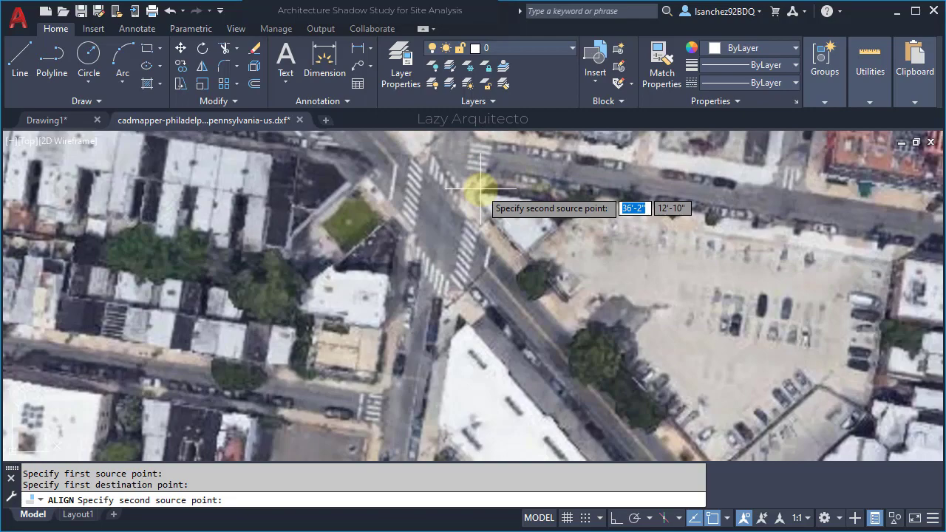
{"action": "left_click", "coordinate": [481, 189]}
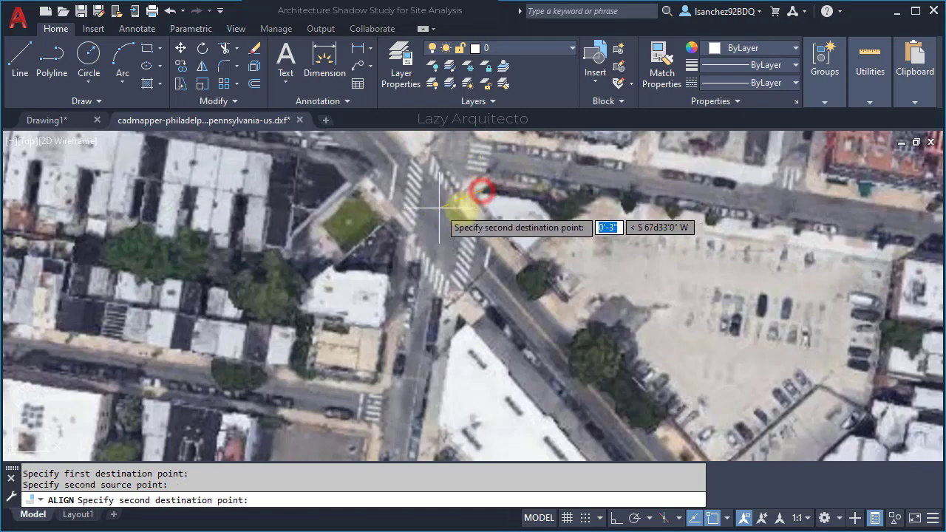
{"action": "scroll", "coordinate": [441, 210], "scroll_direction": "down", "scroll_amount": 8}
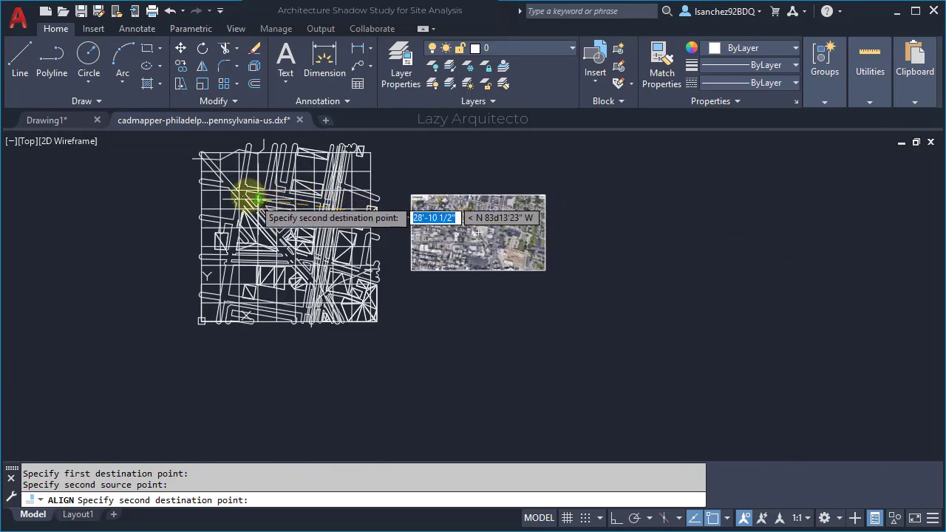
{"action": "scroll", "coordinate": [250, 197], "scroll_direction": "up", "scroll_amount": 8}
{"action": "left_click", "coordinate": [230, 177]}
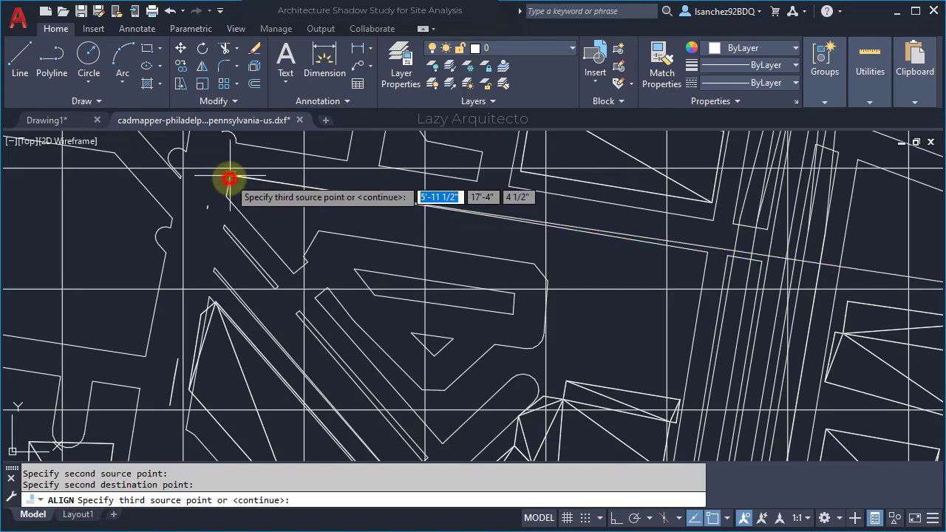
{"action": "scroll", "coordinate": [286, 236], "scroll_direction": "down", "scroll_amount": 7}
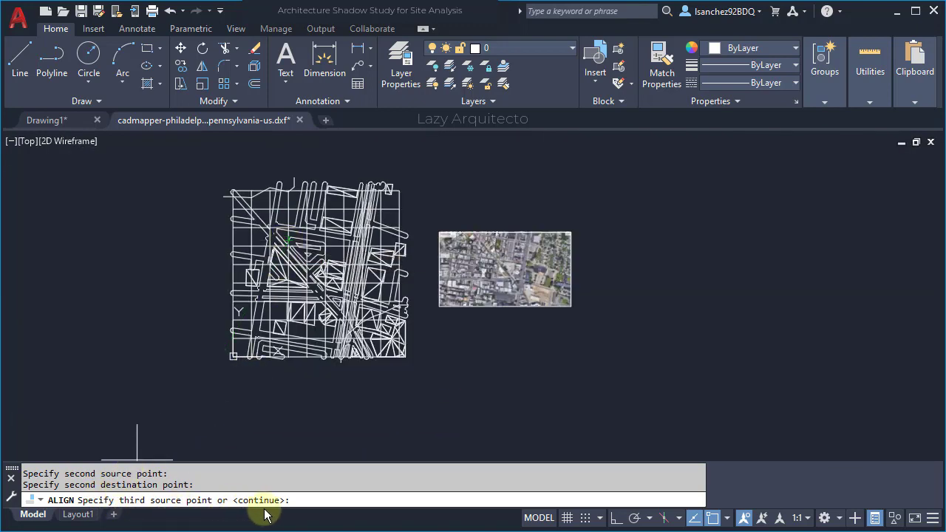
{"action": "scroll", "coordinate": [406, 263], "scroll_direction": "up", "scroll_amount": 2}
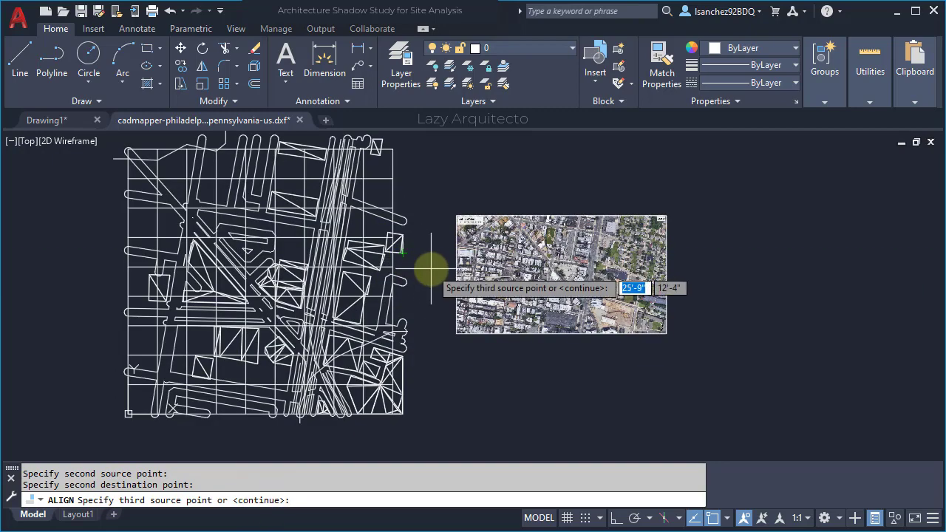
{"action": "key", "text": "Return"}
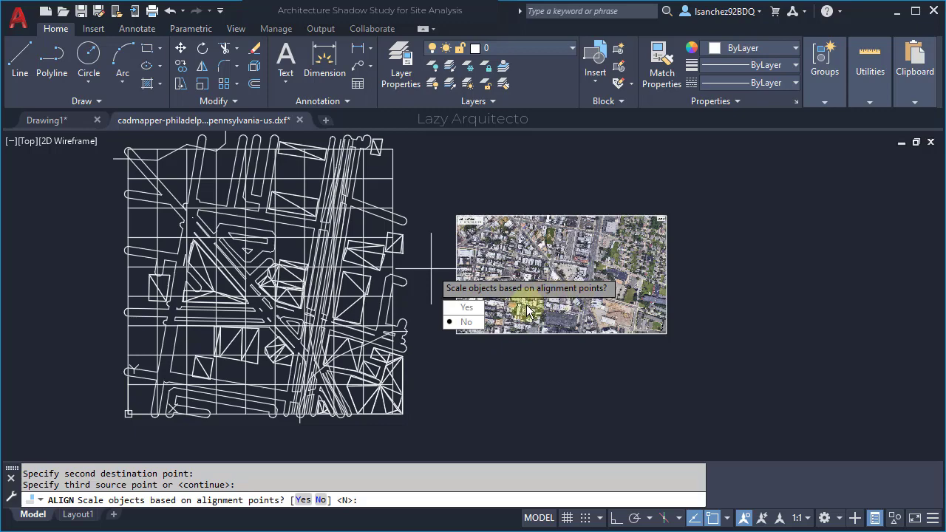
{"action": "left_click", "coordinate": [464, 308]}
Send the aerial image behind the site linework with Draw Order Back
{"action": "scroll", "coordinate": [506, 282], "scroll_direction": "down", "scroll_amount": 2}
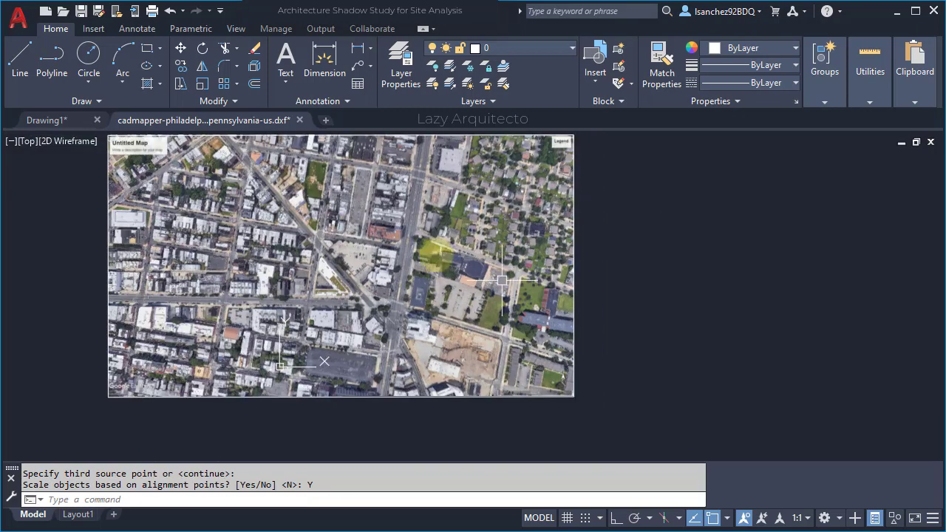
{"action": "middle_click_drag", "start_coordinate": [328, 221], "coordinate": [470, 291]}
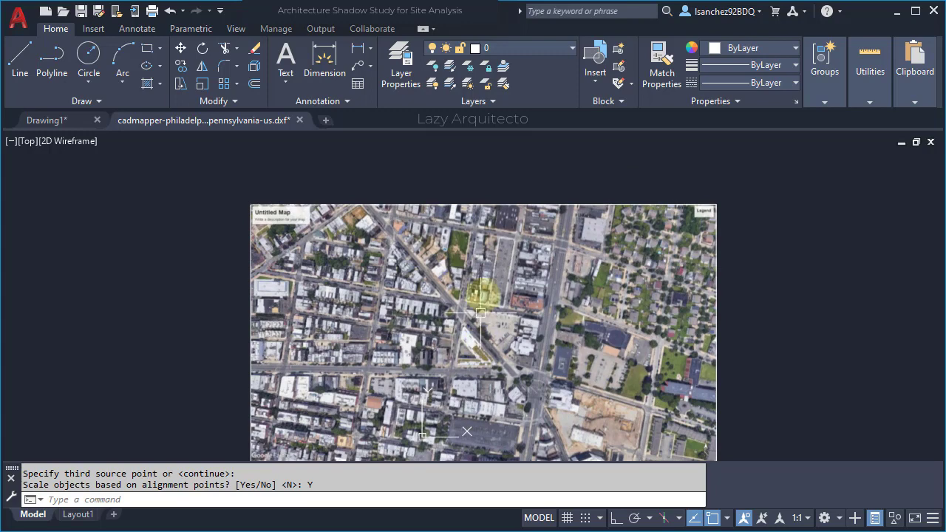
{"action": "left_click", "coordinate": [547, 206]}
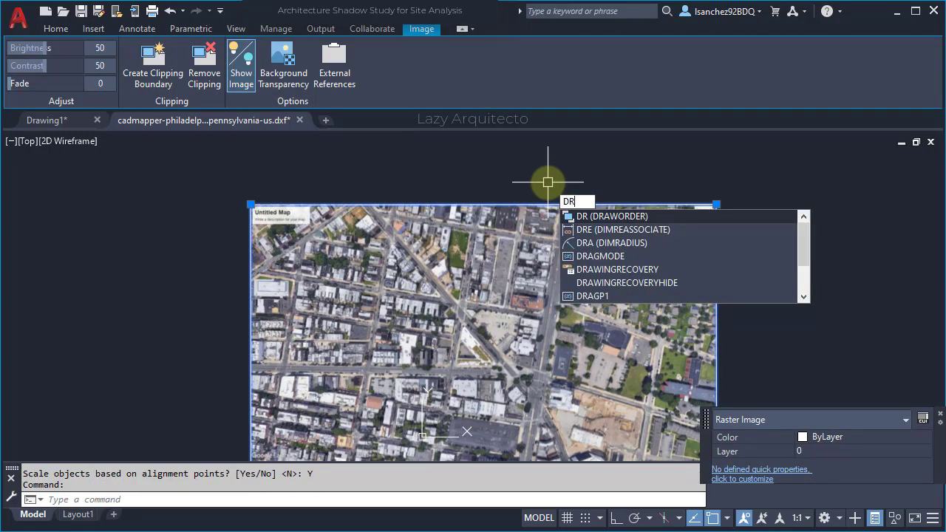
{"action": "key", "text": "Return"}
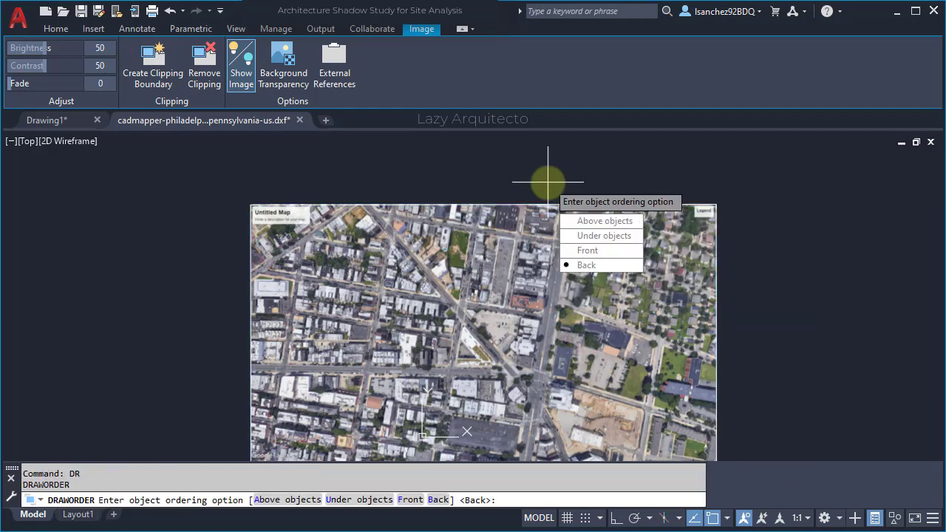
{"action": "left_click", "coordinate": [584, 266]}
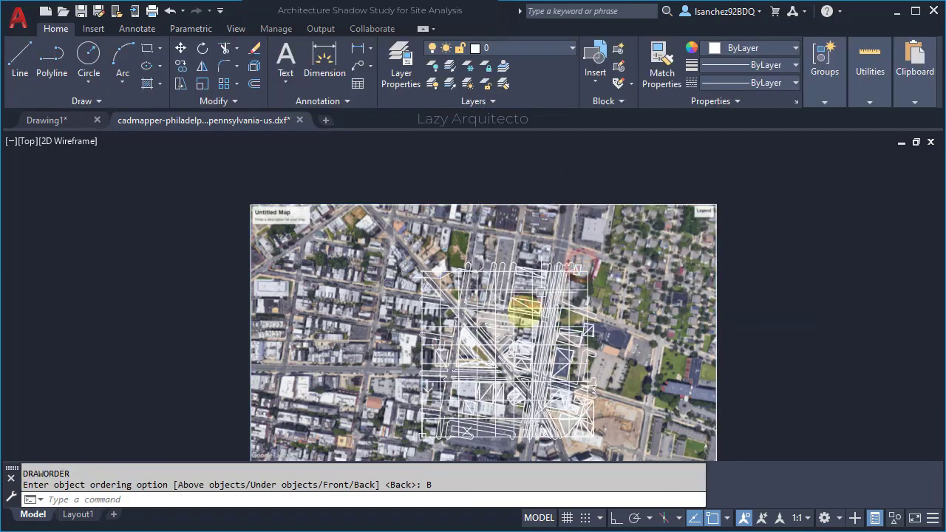
Set the aerial image's Fade to 60 and deselect it
{"action": "scroll", "coordinate": [503, 392], "scroll_direction": "up", "scroll_amount": 2}
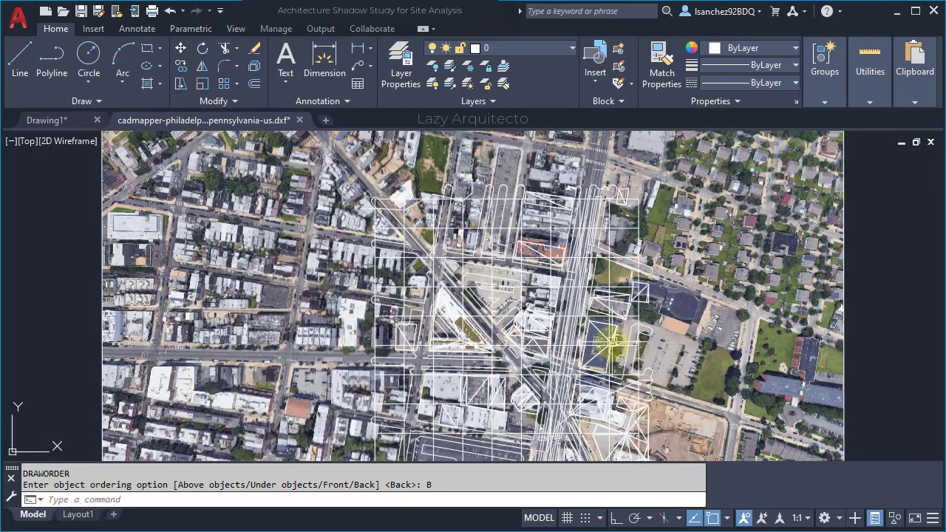
{"action": "scroll", "coordinate": [535, 345], "scroll_direction": "down", "scroll_amount": 2}
{"action": "left_click", "coordinate": [578, 192]}
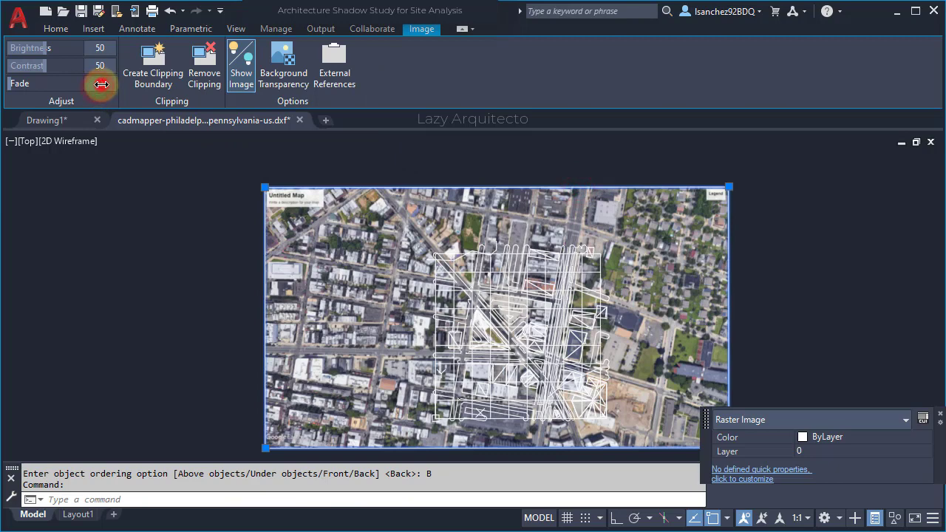
{"action": "left_click_drag", "start_coordinate": [101, 84], "coordinate": [102, 84]}
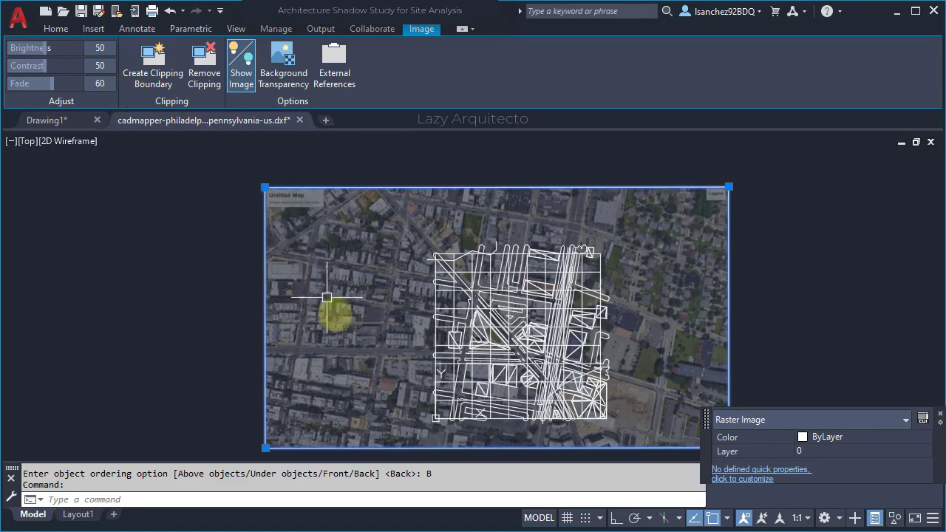
{"action": "key", "text": "Escape"}
{"action": "scroll", "coordinate": [505, 338], "scroll_direction": "up", "scroll_amount": 4}
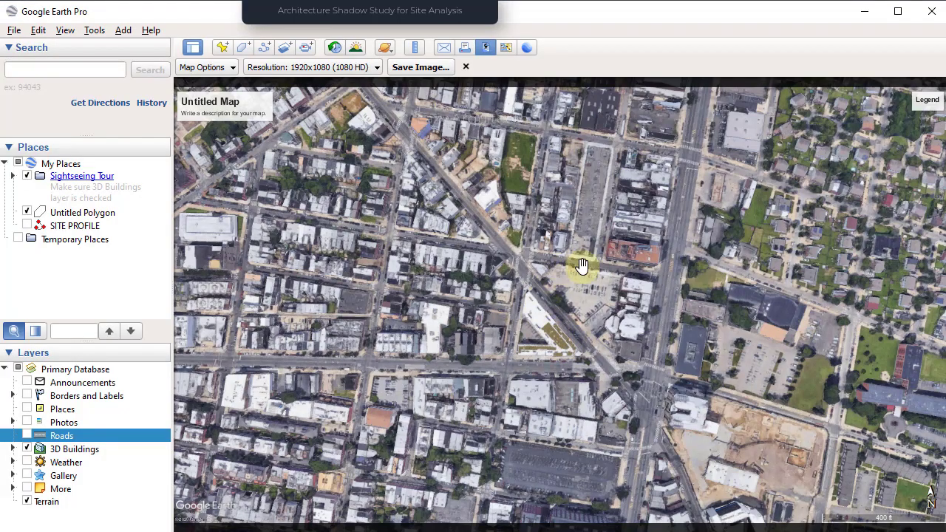
Zoom in on the parking-lot block and open the Ruler, moving its window aside
{"action": "double_click", "coordinate": [583, 265]}
{"action": "left_click", "coordinate": [468, 67]}
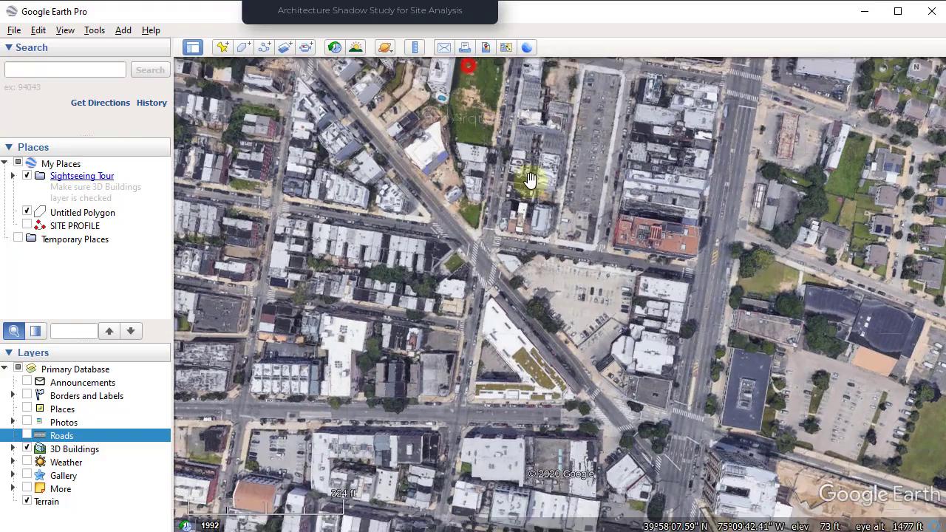
{"action": "double_click", "coordinate": [597, 249]}
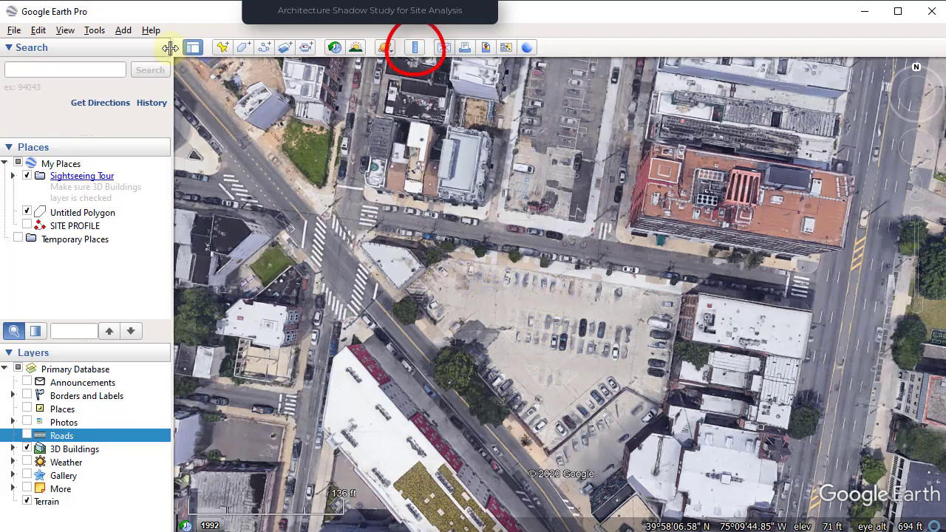
{"action": "left_click", "coordinate": [123, 31]}
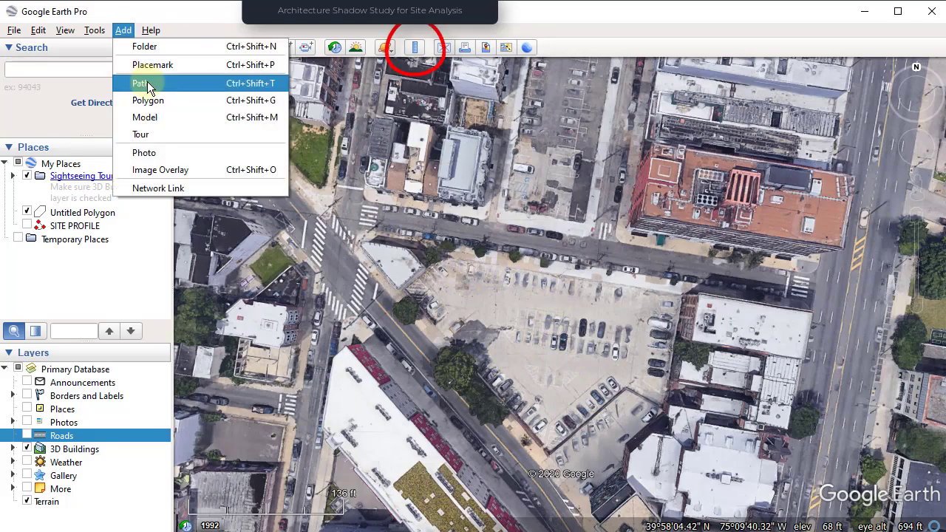
{"action": "left_click", "coordinate": [415, 48]}
{"action": "left_click_drag", "start_coordinate": [671, 220], "coordinate": [688, 169]}
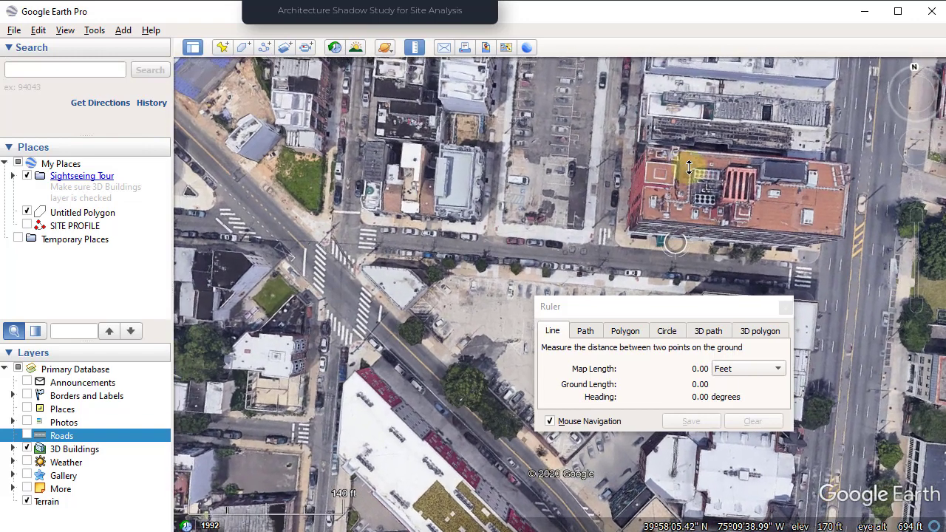
{"action": "left_click", "coordinate": [677, 308]}
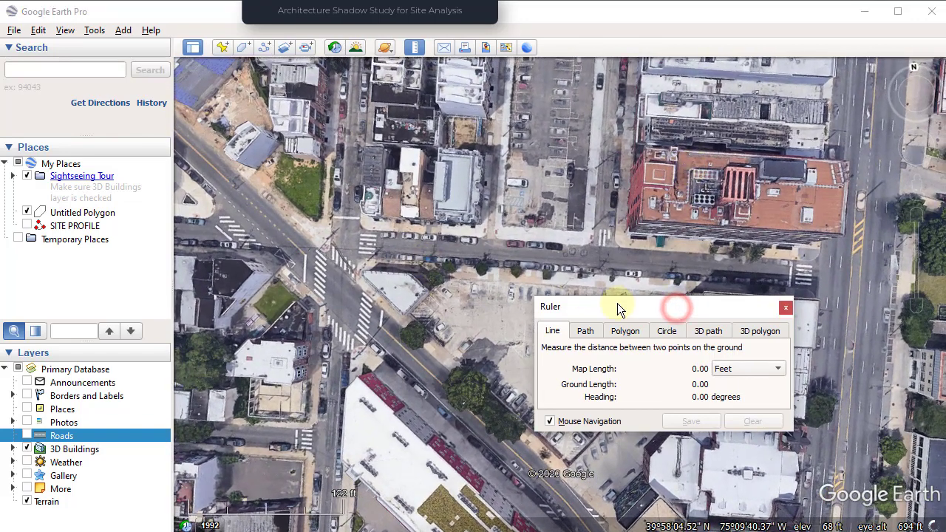
{"action": "left_click_drag", "start_coordinate": [618, 303], "coordinate": [376, 82]}
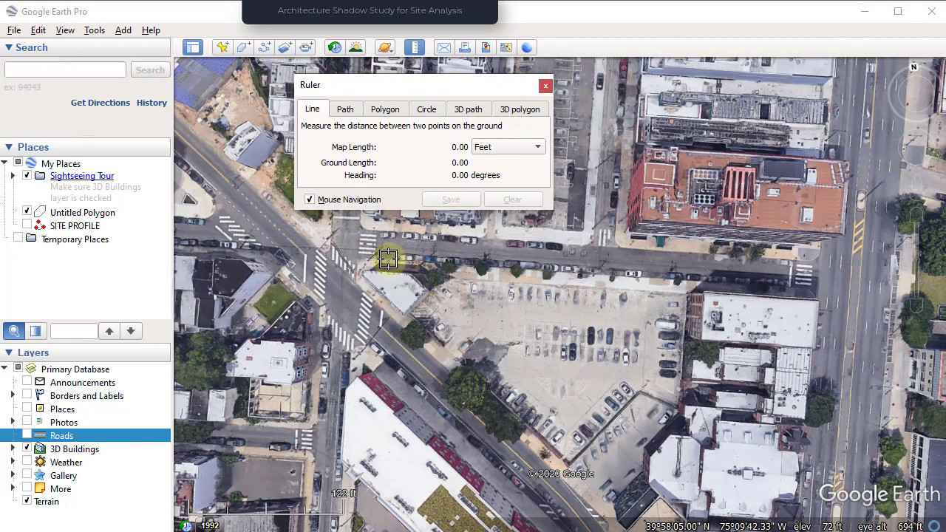
Measure the street edge north of the lot at 391.80 feet, then minimize Google Earth
{"action": "left_click", "coordinate": [363, 271]}
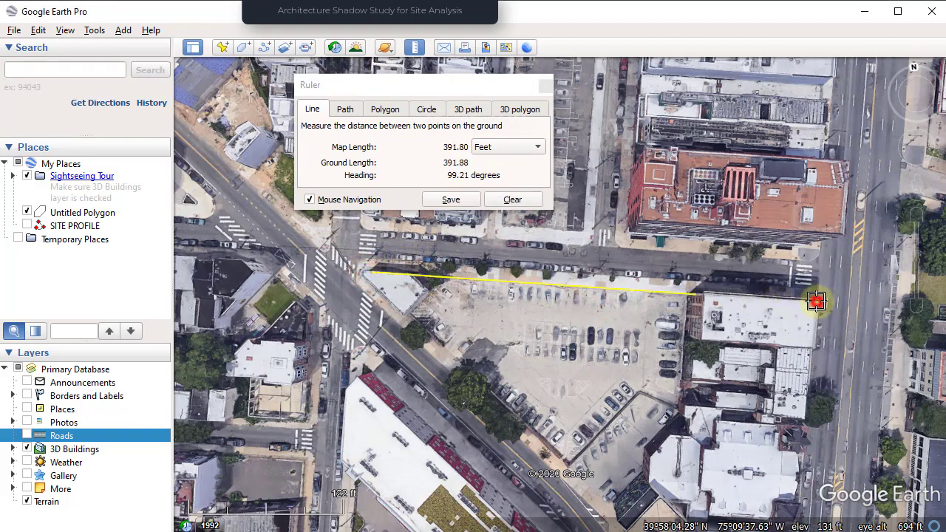
{"action": "left_click", "coordinate": [816, 301]}
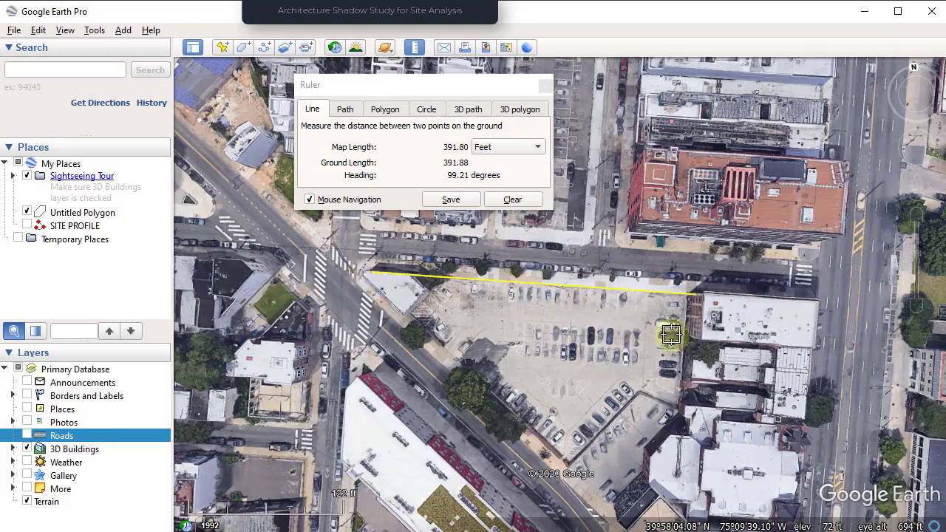
{"action": "middle_click_drag", "start_coordinate": [670, 334], "coordinate": [721, 510]}
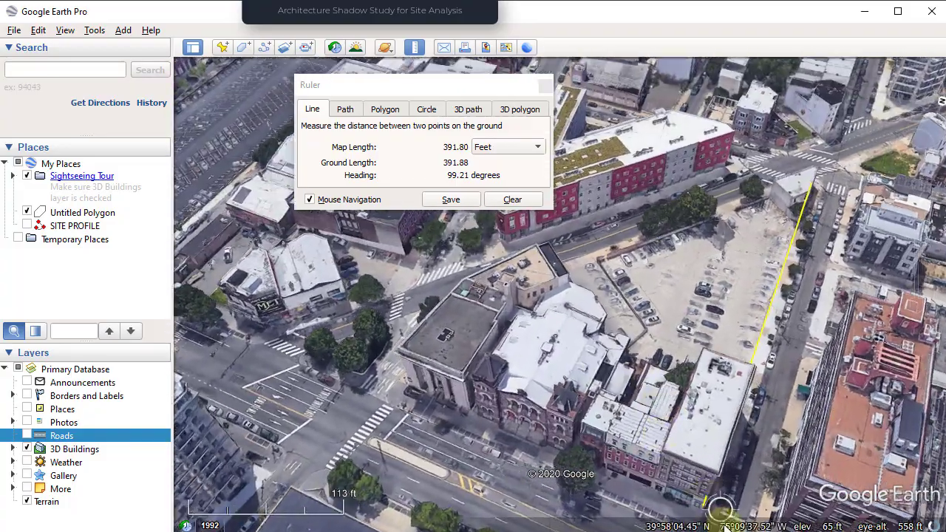
{"action": "key", "text": "r"}
{"action": "left_click", "coordinate": [524, 148]}
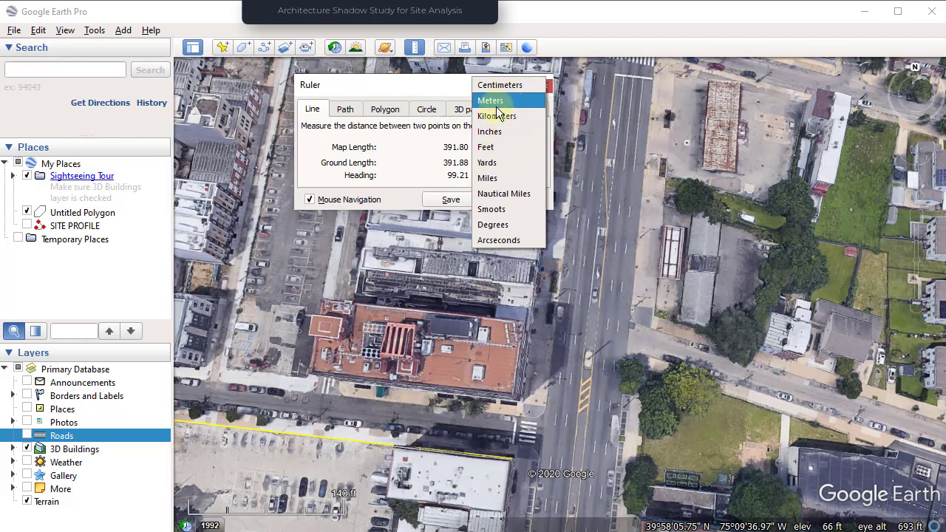
{"action": "left_click", "coordinate": [481, 147]}
{"action": "left_click", "coordinate": [864, 11]}
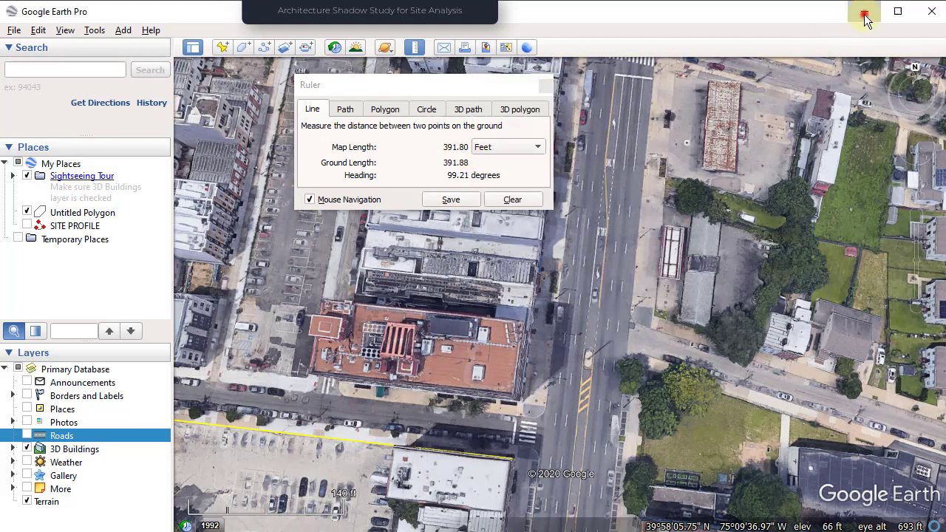
Place an aligned dimension reading 119.97 between the street edge's west and east corners
{"action": "scroll", "coordinate": [541, 323], "scroll_direction": "up", "scroll_amount": 3}
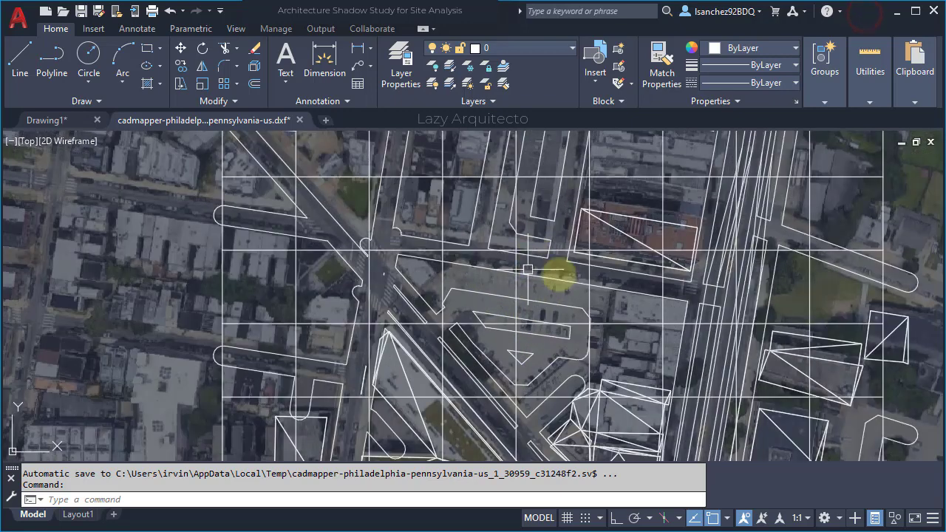
{"action": "left_click", "coordinate": [372, 50]}
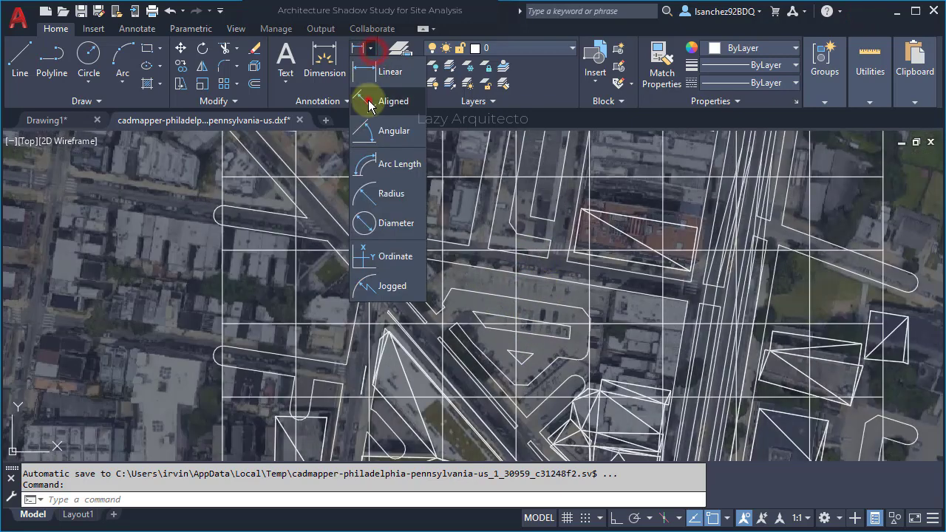
{"action": "left_click", "coordinate": [367, 101]}
{"action": "left_click", "coordinate": [684, 305]}
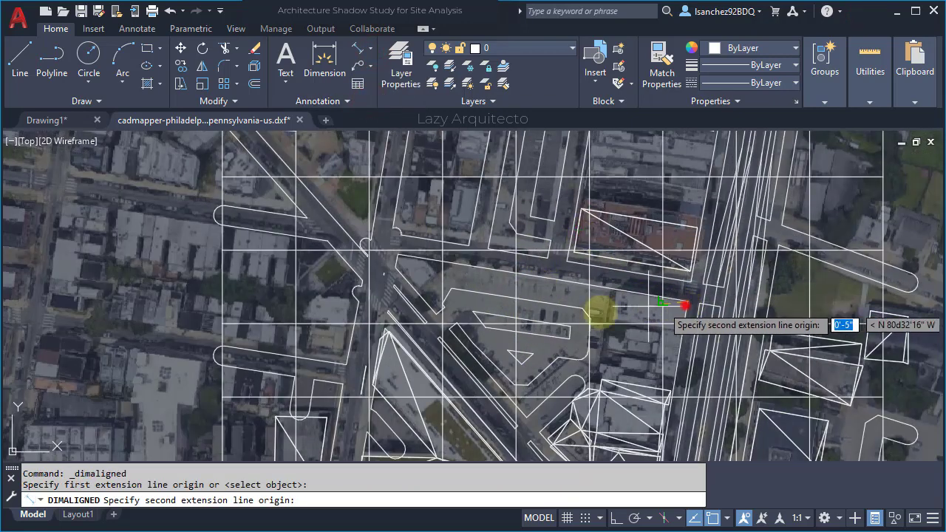
{"action": "left_click", "coordinate": [395, 253]}
{"action": "scroll", "coordinate": [545, 274], "scroll_direction": "up", "scroll_amount": 4}
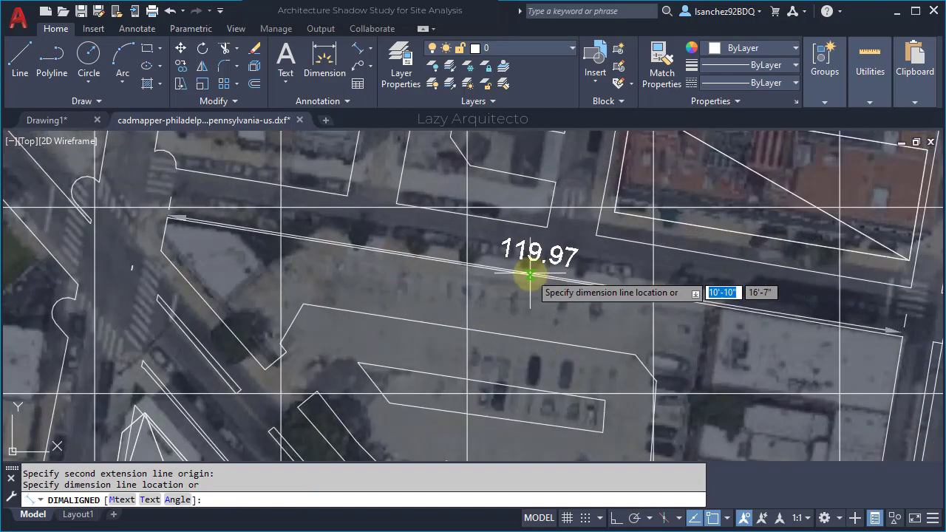
{"action": "left_click", "coordinate": [542, 276]}
{"action": "scroll", "coordinate": [537, 254], "scroll_direction": "down", "scroll_amount": 3}
Select all 85 objects in the drawing
{"action": "scroll", "coordinate": [538, 254], "scroll_direction": "down", "scroll_amount": 8}
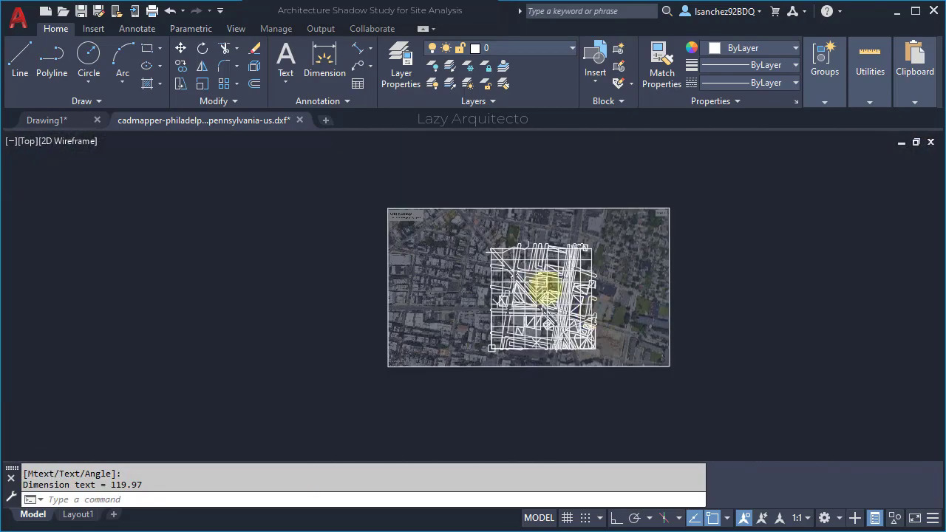
{"action": "key", "text": "ctrl+a"}
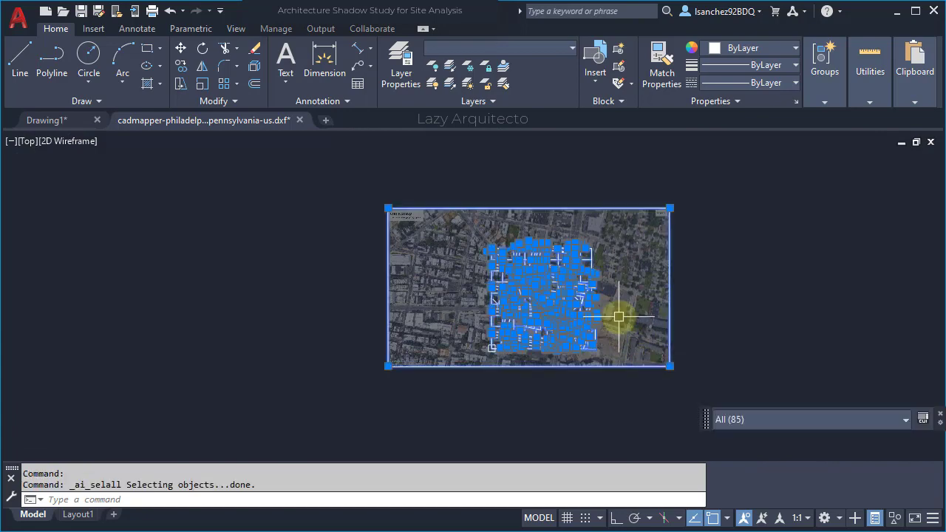
{"action": "scroll", "coordinate": [534, 271], "scroll_direction": "up", "scroll_amount": 6}
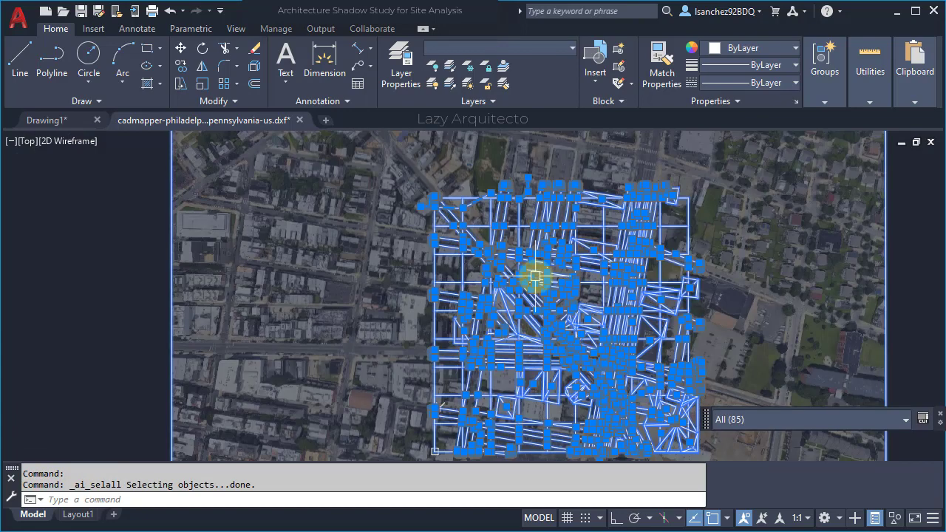
{"action": "scroll", "coordinate": [565, 267], "scroll_direction": "up", "scroll_amount": 2}
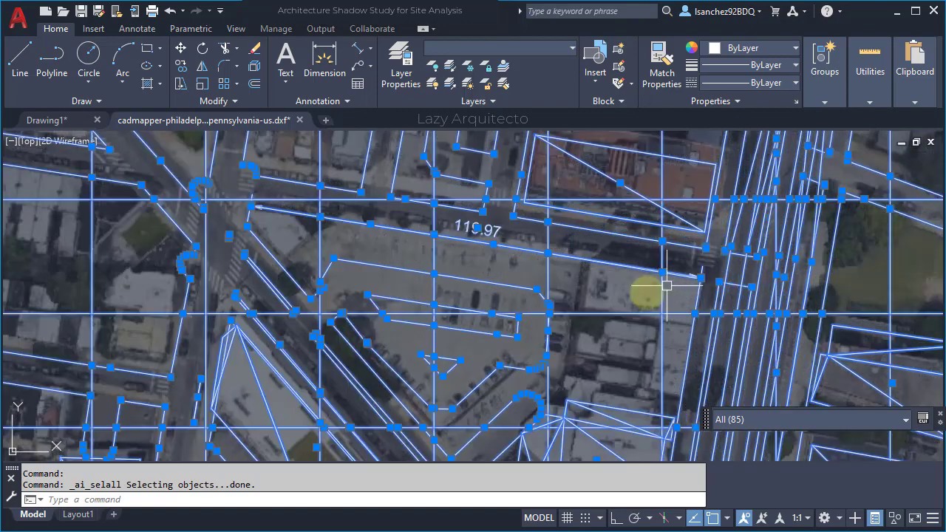
{"action": "scroll", "coordinate": [661, 283], "scroll_direction": "up", "scroll_amount": 2}
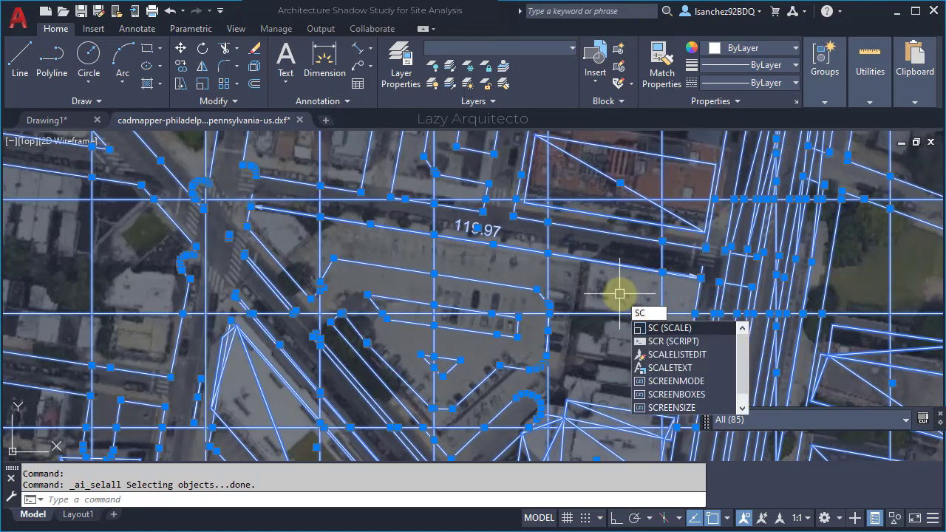
Start SCALE with the base point at the east-end building corner and enter R for Reference
{"action": "key", "text": "Return"}
{"action": "scroll", "coordinate": [676, 285], "scroll_direction": "up", "scroll_amount": 2}
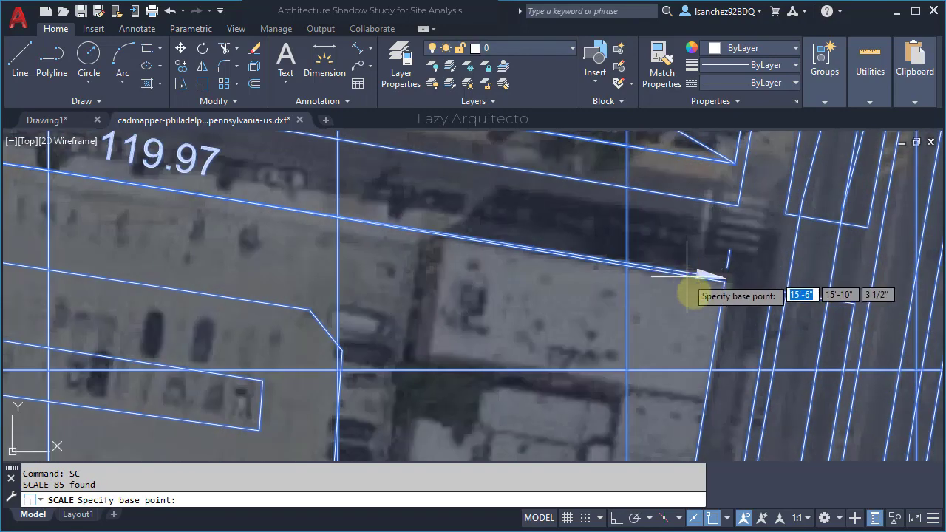
{"action": "scroll", "coordinate": [690, 281], "scroll_direction": "up", "scroll_amount": 3}
{"action": "left_click", "coordinate": [743, 253]}
{"action": "scroll", "coordinate": [744, 253], "scroll_direction": "down", "scroll_amount": 5}
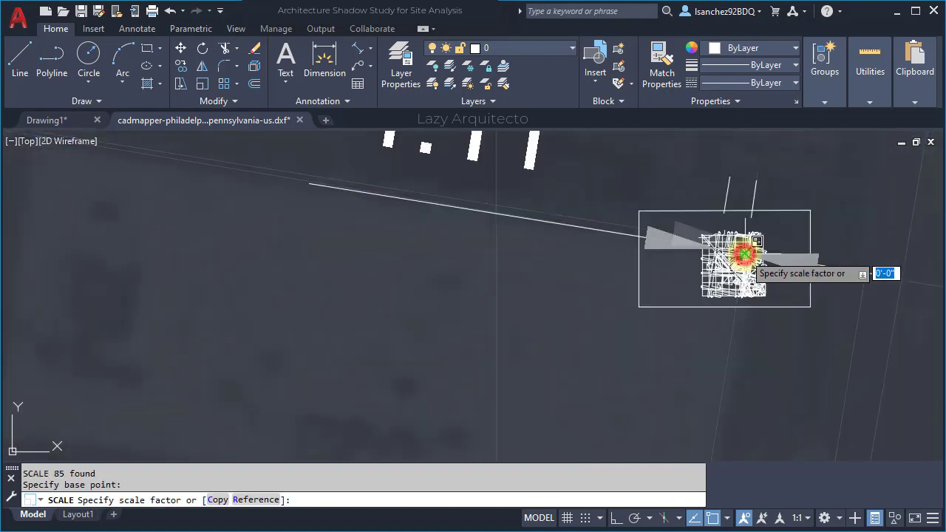
{"action": "scroll", "coordinate": [743, 254], "scroll_direction": "up", "scroll_amount": 3}
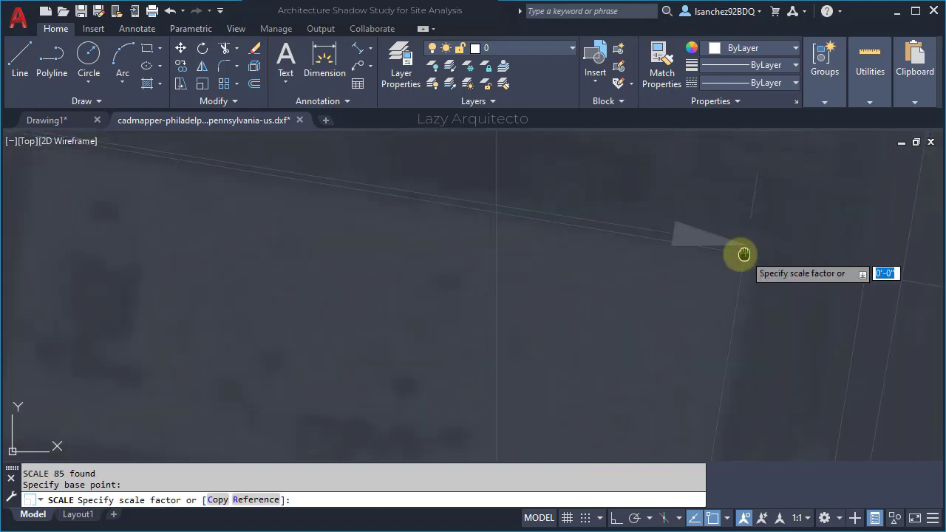
{"action": "middle_click_drag", "start_coordinate": [743, 254], "coordinate": [575, 254]}
{"action": "scroll", "coordinate": [574, 253], "scroll_direction": "down", "scroll_amount": 3}
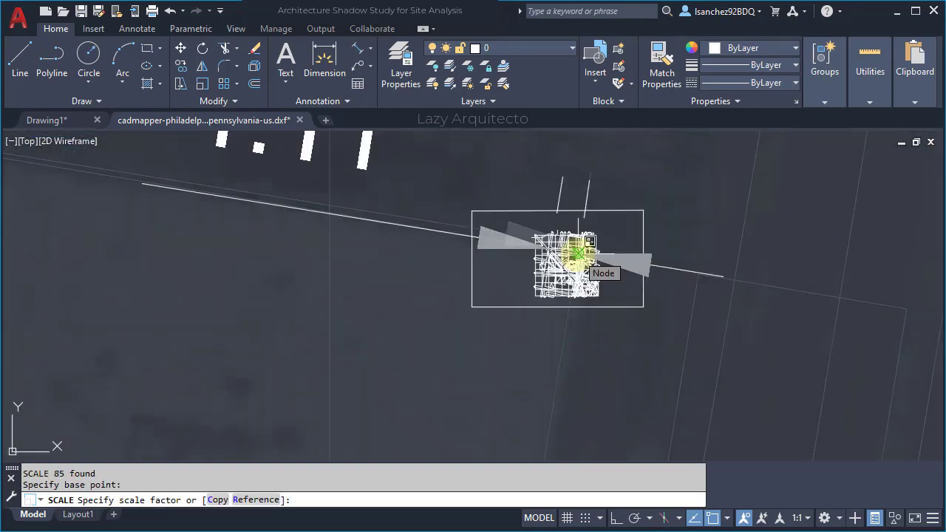
{"action": "type", "text": "R"}
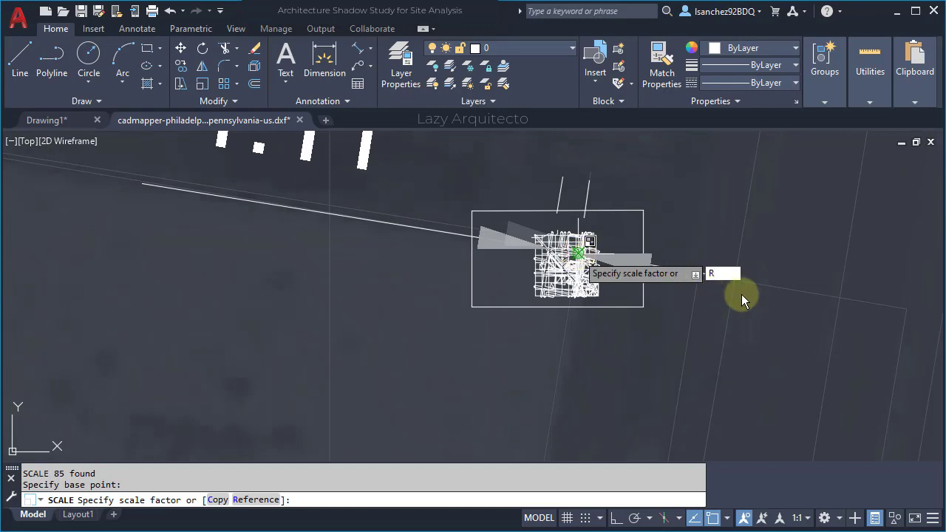
Set the reference length by picking the 119.97 dimension's east end, then its west end
{"action": "scroll", "coordinate": [703, 294], "scroll_direction": "up", "scroll_amount": 5}
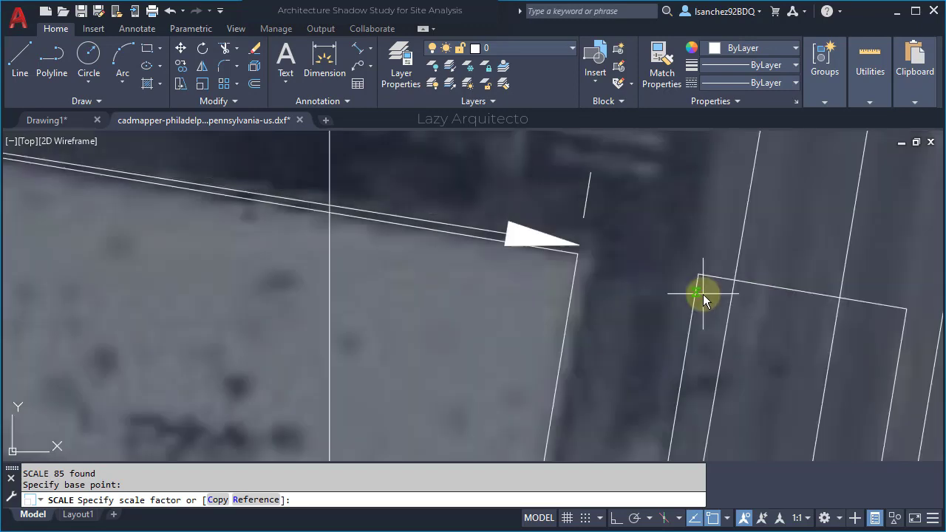
{"action": "key", "text": "Return"}
{"action": "scroll", "coordinate": [653, 288], "scroll_direction": "down", "scroll_amount": 4}
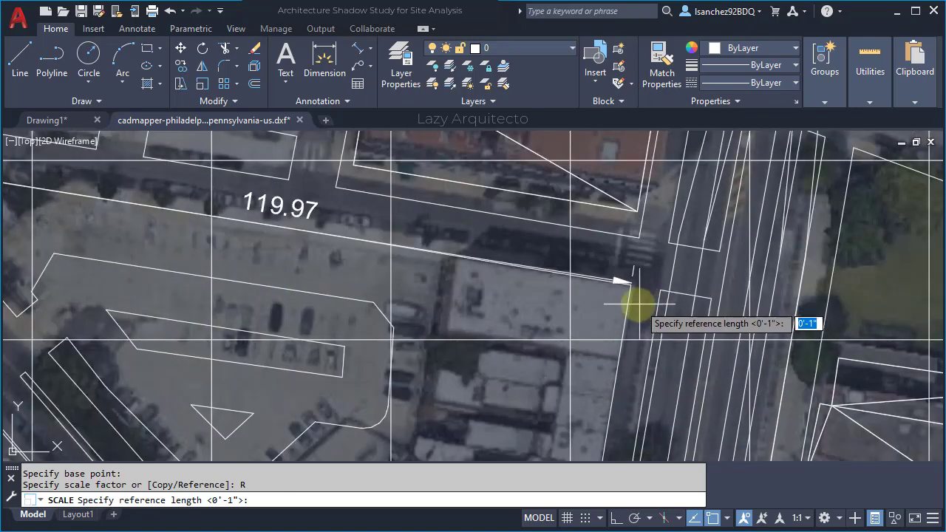
{"action": "middle_click_drag", "start_coordinate": [643, 304], "coordinate": [748, 325]}
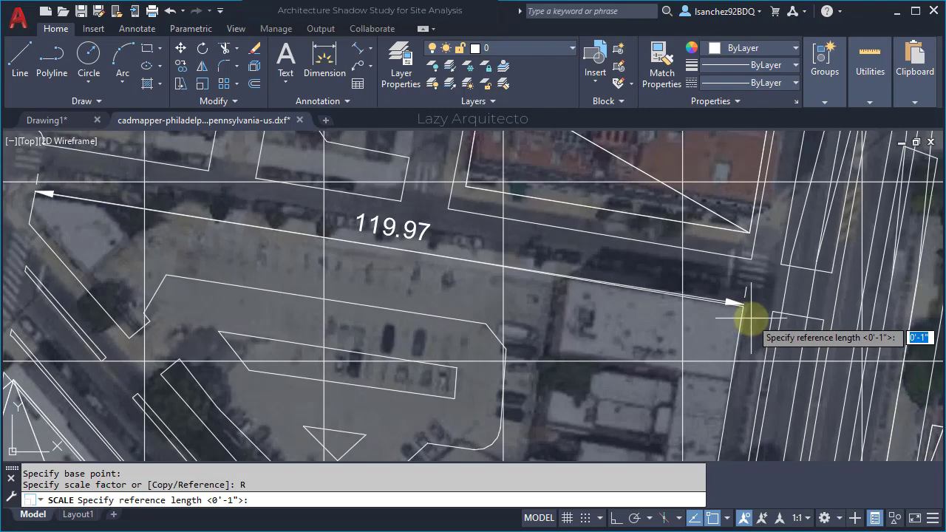
{"action": "scroll", "coordinate": [750, 303], "scroll_direction": "up", "scroll_amount": 2}
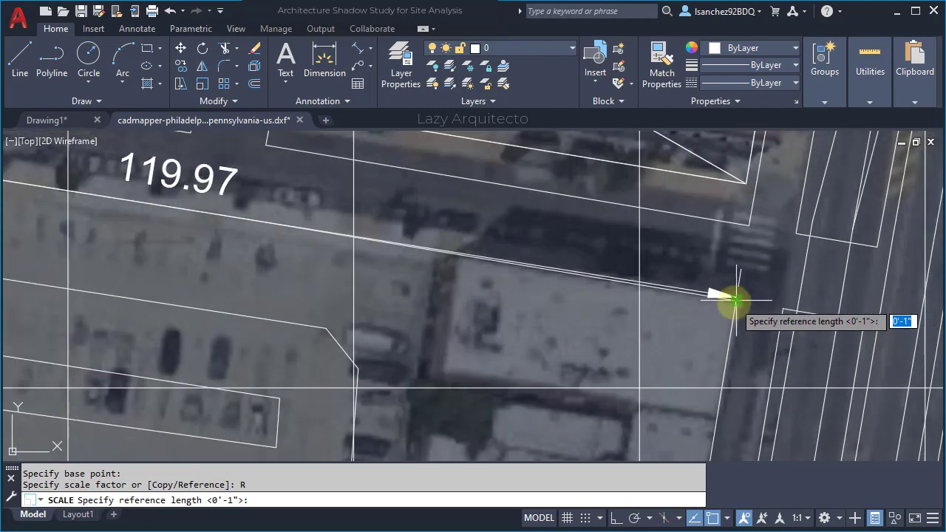
{"action": "left_click", "coordinate": [735, 300]}
{"action": "scroll", "coordinate": [733, 300], "scroll_direction": "down", "scroll_amount": 3}
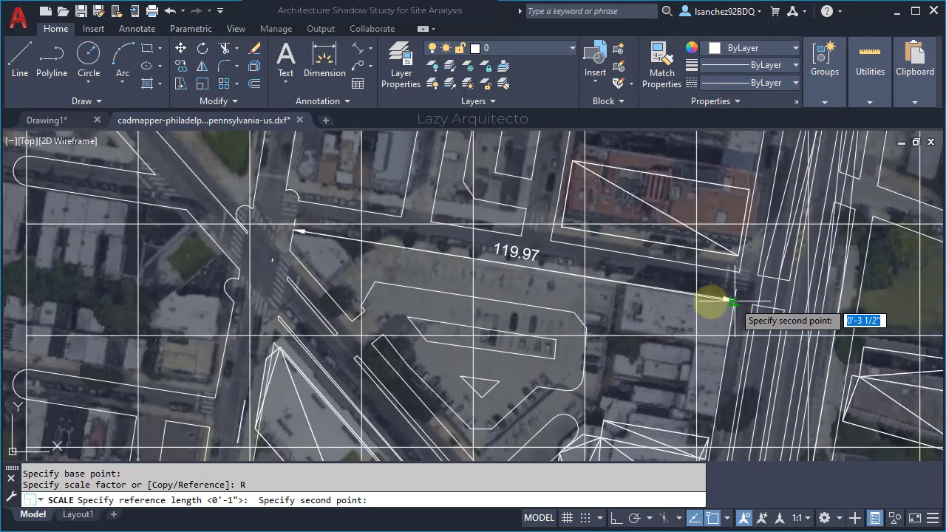
{"action": "scroll", "coordinate": [285, 236], "scroll_direction": "up", "scroll_amount": 3}
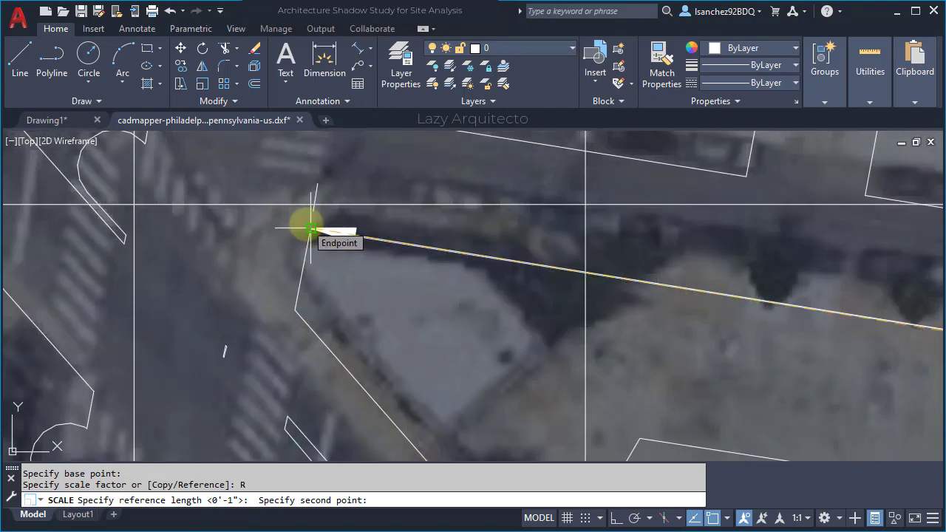
{"action": "left_click", "coordinate": [311, 228]}
{"action": "scroll", "coordinate": [311, 229], "scroll_direction": "down", "scroll_amount": 6}
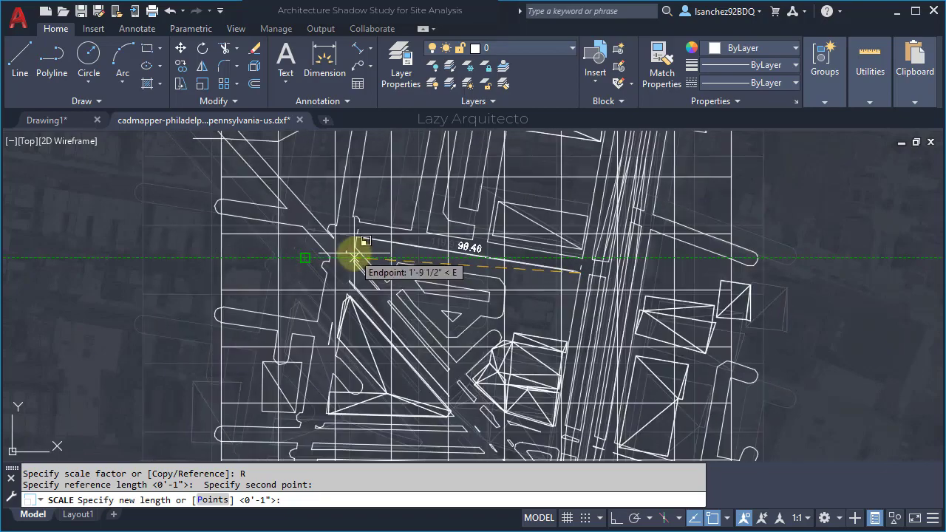
Turn on Ortho and use the From snap with its base point at the line's node
{"action": "key", "text": "F8"}
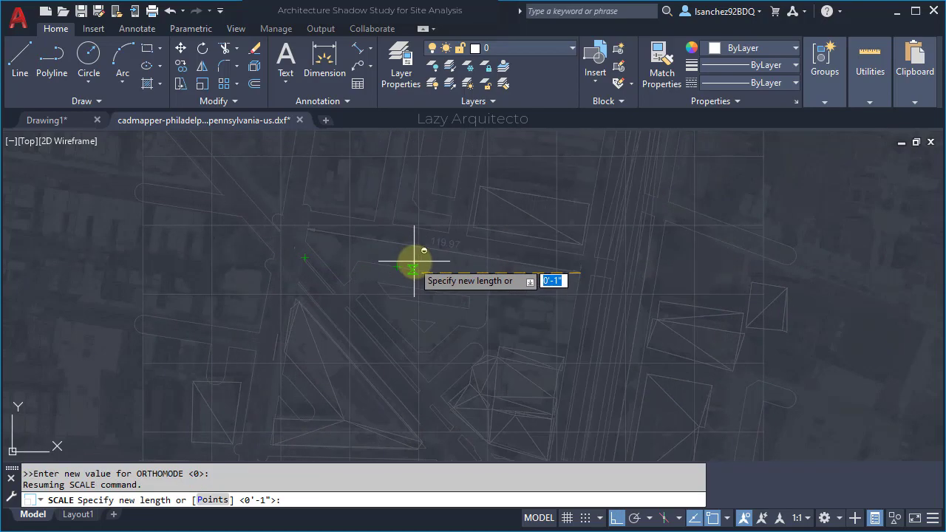
{"action": "right_click", "coordinate": [427, 265], "text": "shift"}
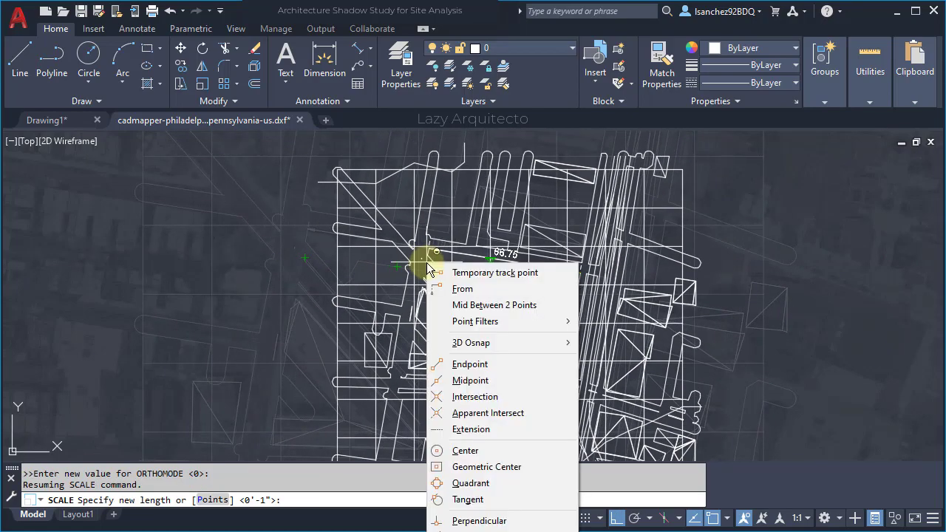
{"action": "left_click", "coordinate": [479, 297]}
{"action": "scroll", "coordinate": [458, 277], "scroll_direction": "up", "scroll_amount": 5}
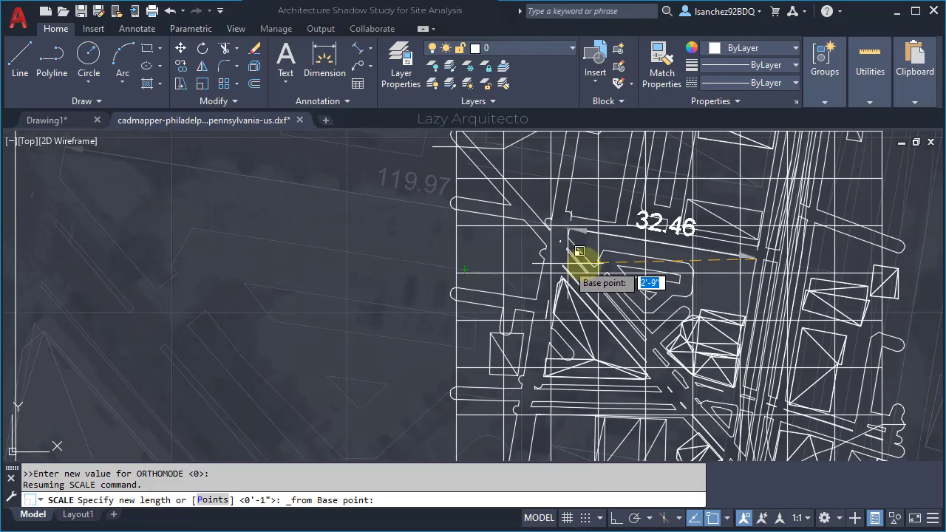
{"action": "scroll", "coordinate": [688, 270], "scroll_direction": "down", "scroll_amount": 6}
{"action": "scroll", "coordinate": [739, 258], "scroll_direction": "up", "scroll_amount": 6}
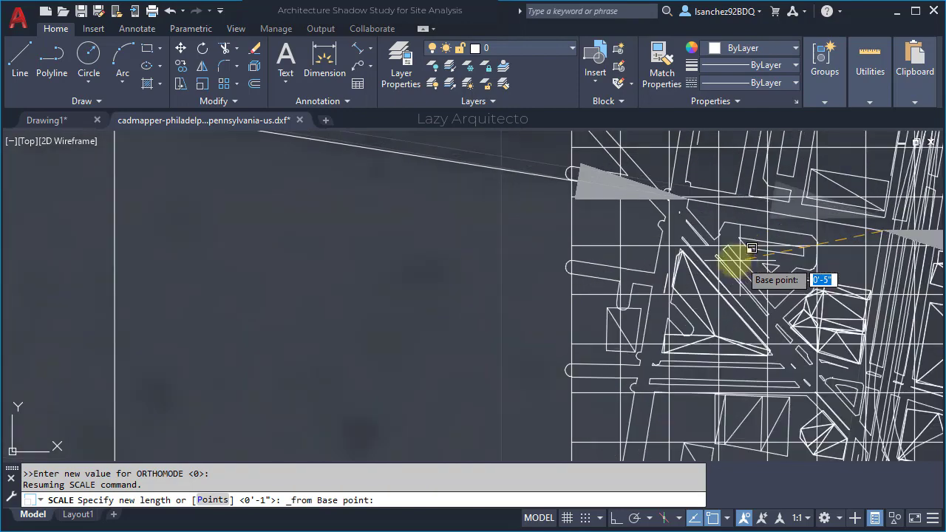
{"action": "scroll", "coordinate": [739, 258], "scroll_direction": "up", "scroll_amount": 6}
{"action": "scroll", "coordinate": [380, 279], "scroll_direction": "down", "scroll_amount": 6}
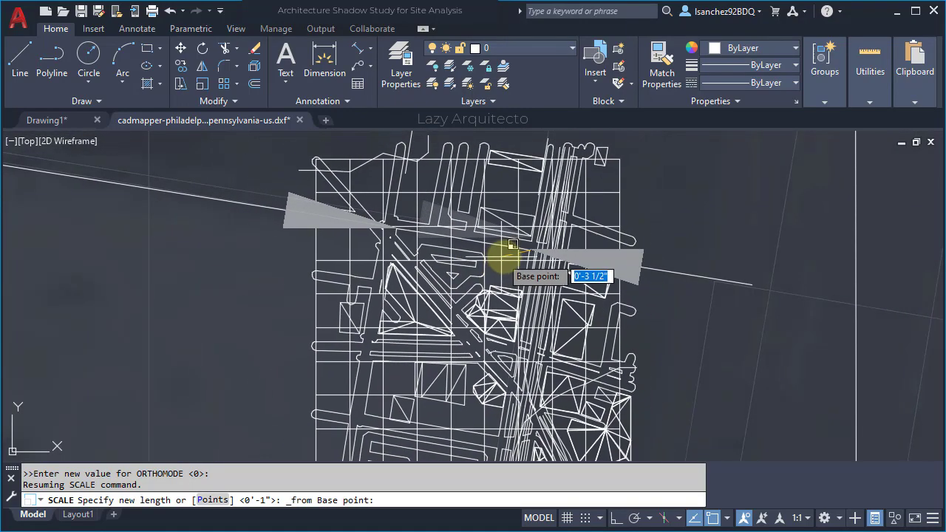
{"action": "scroll", "coordinate": [540, 237], "scroll_direction": "down", "scroll_amount": 1}
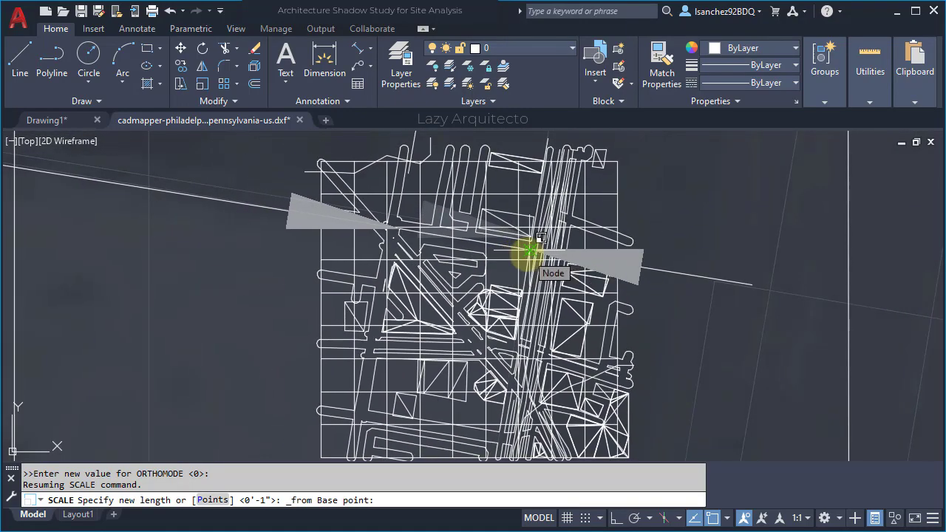
{"action": "left_click", "coordinate": [529, 251]}
{"action": "scroll", "coordinate": [521, 254], "scroll_direction": "up", "scroll_amount": 5}
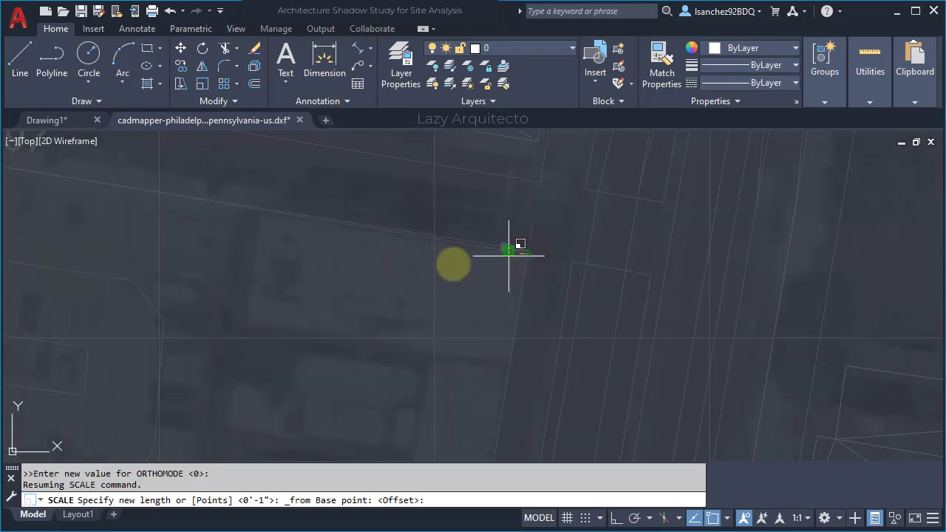
{"action": "scroll", "coordinate": [480, 259], "scroll_direction": "down", "scroll_amount": 4}
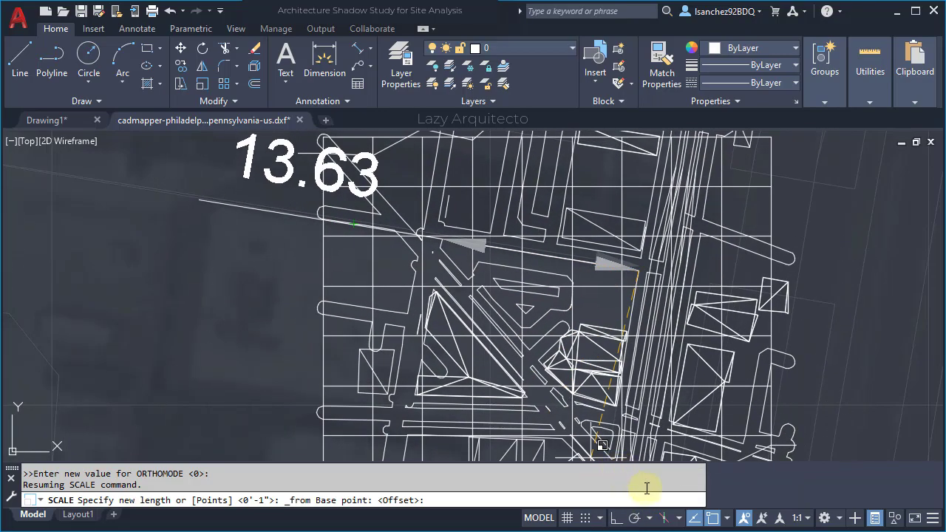
Turn off the Nearest osnap and confirm 392' as the new length
{"action": "right_click", "coordinate": [719, 522]}
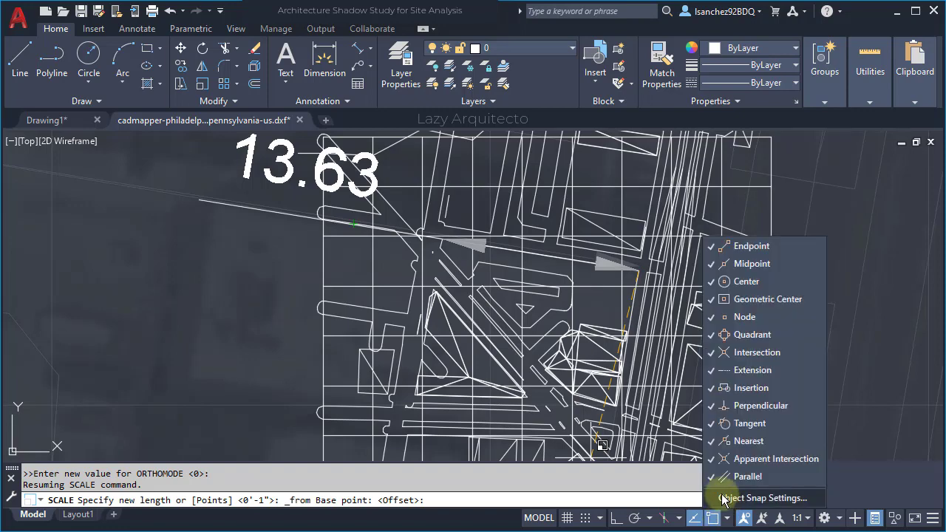
{"action": "left_click", "coordinate": [696, 442]}
{"action": "left_click", "coordinate": [585, 320]}
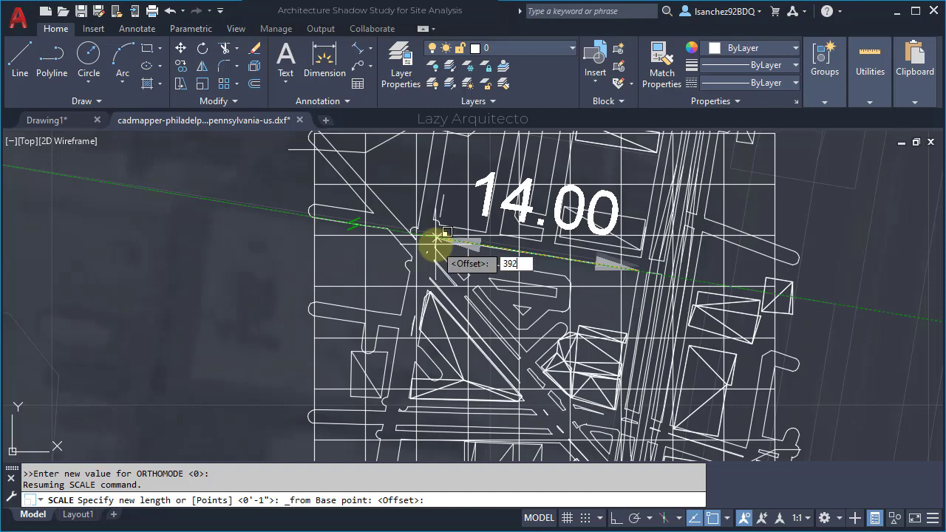
{"action": "key", "text": "Return"}
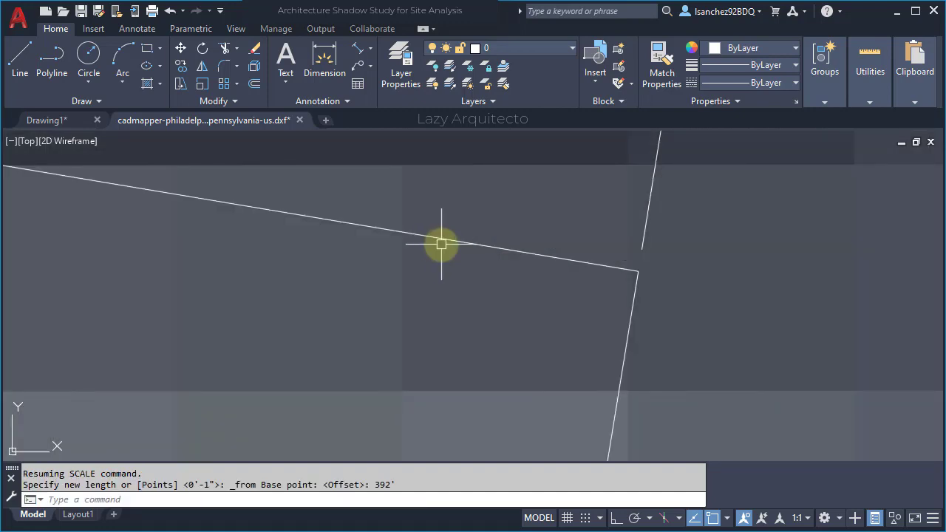
Zoom to the rescaled dimension and check its measurement reads about 391'-10"
{"action": "scroll", "coordinate": [613, 320], "scroll_direction": "down", "scroll_amount": 3}
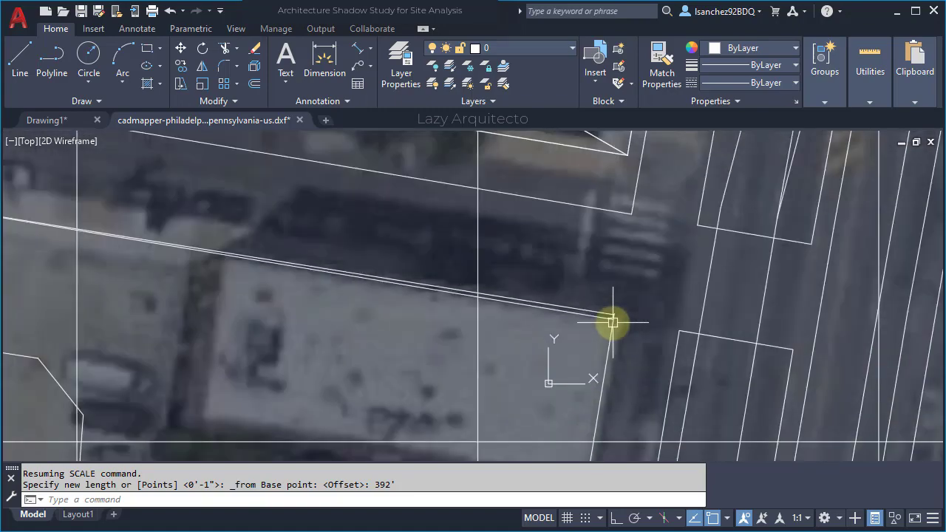
{"action": "scroll", "coordinate": [612, 322], "scroll_direction": "down", "scroll_amount": 5}
{"action": "scroll", "coordinate": [517, 312], "scroll_direction": "up", "scroll_amount": 2}
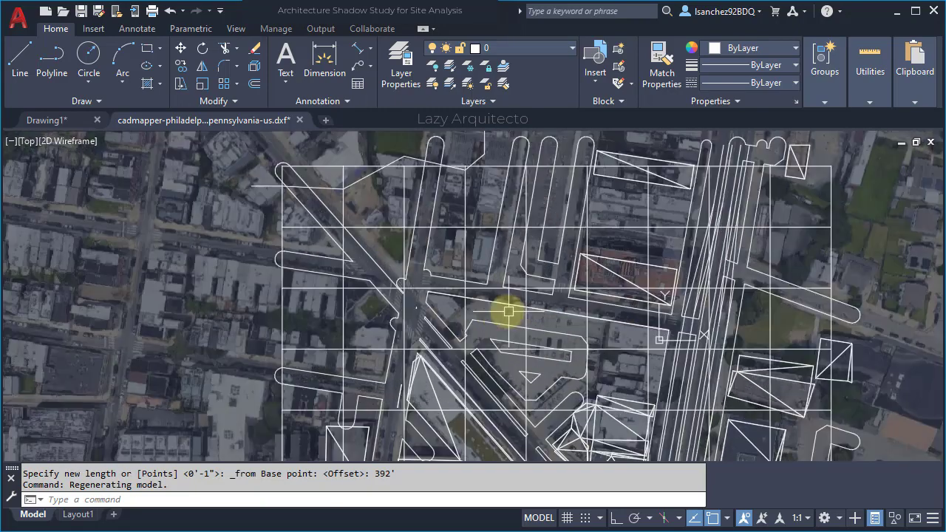
{"action": "scroll", "coordinate": [507, 310], "scroll_direction": "up", "scroll_amount": 6}
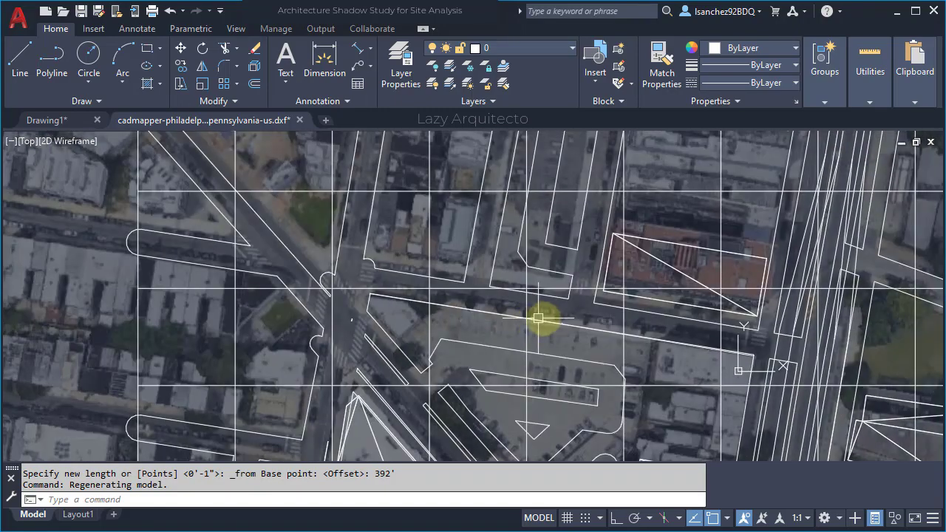
{"action": "scroll", "coordinate": [569, 333], "scroll_direction": "up", "scroll_amount": 8}
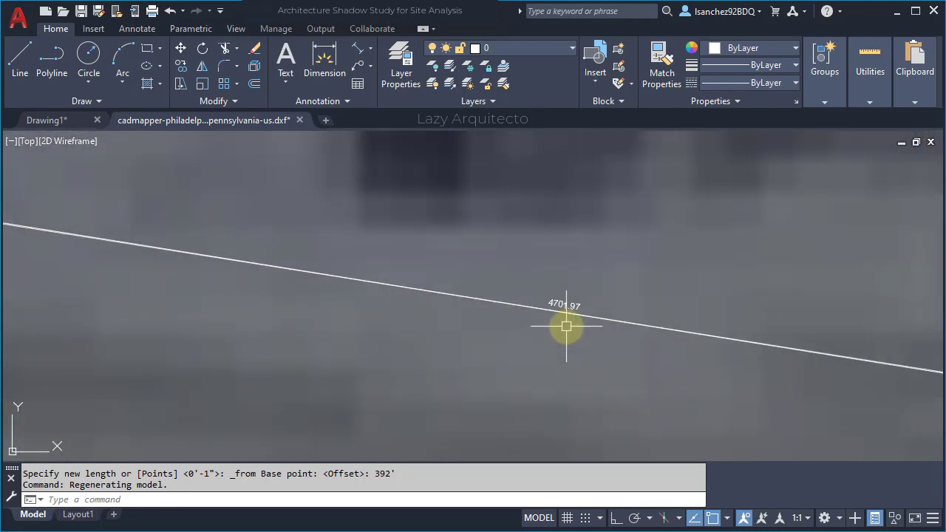
{"action": "left_click", "coordinate": [556, 289]}
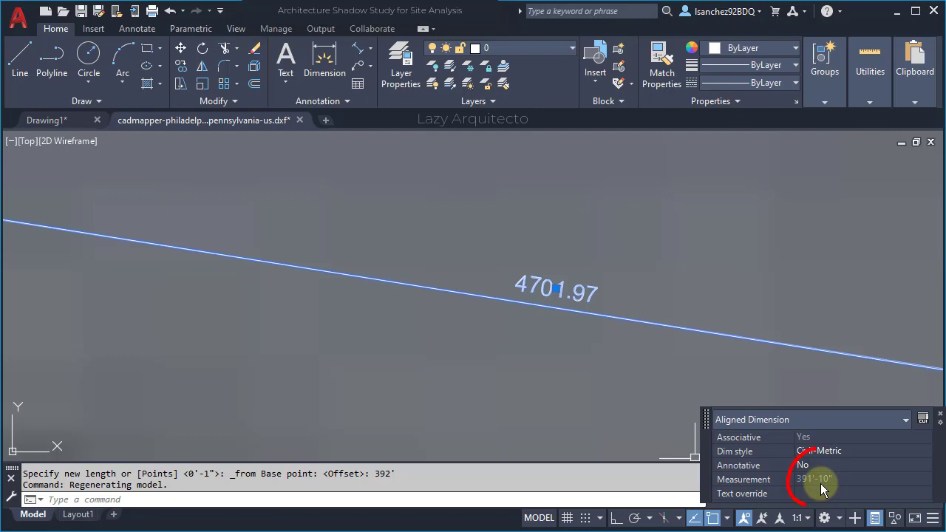
{"action": "key", "text": "Escape"}
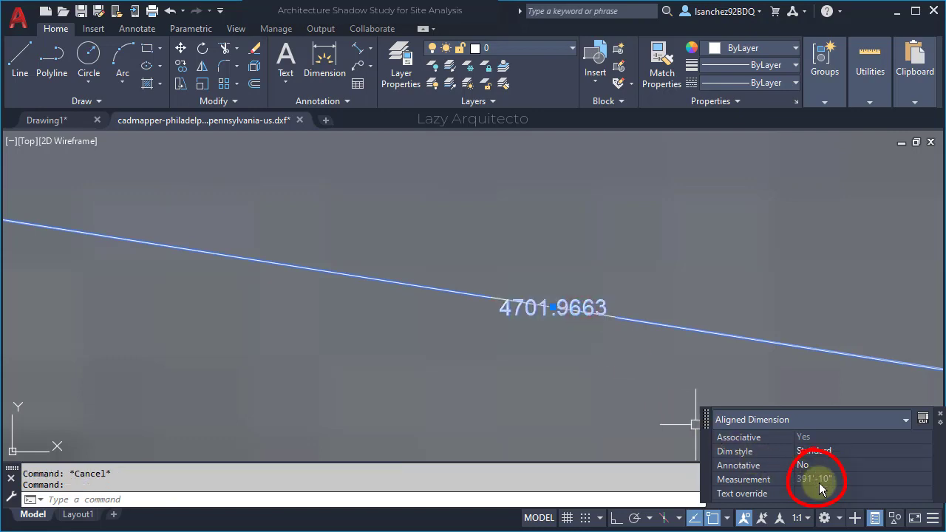
Clear the selection, recentre on the street edge, and select the reference dimension
{"action": "scroll", "coordinate": [549, 342], "scroll_direction": "down", "scroll_amount": 6}
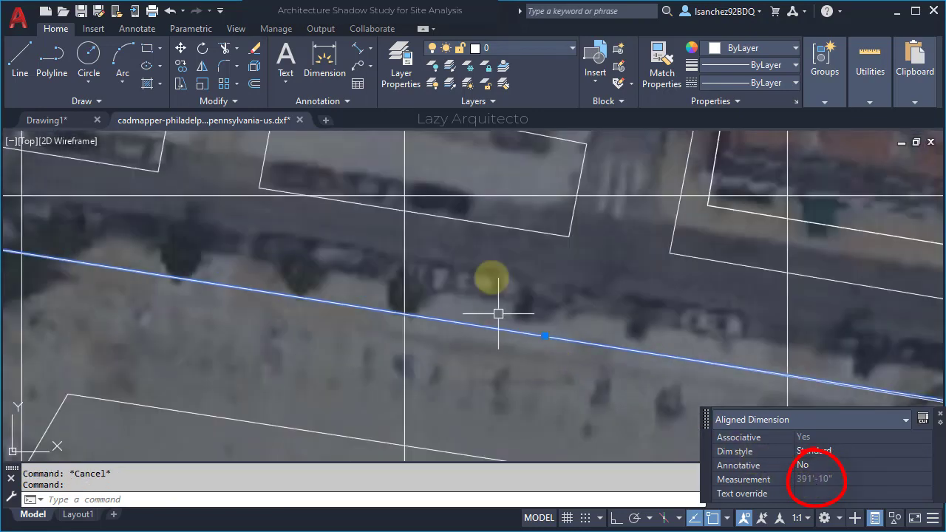
{"action": "key", "text": "Escape"}
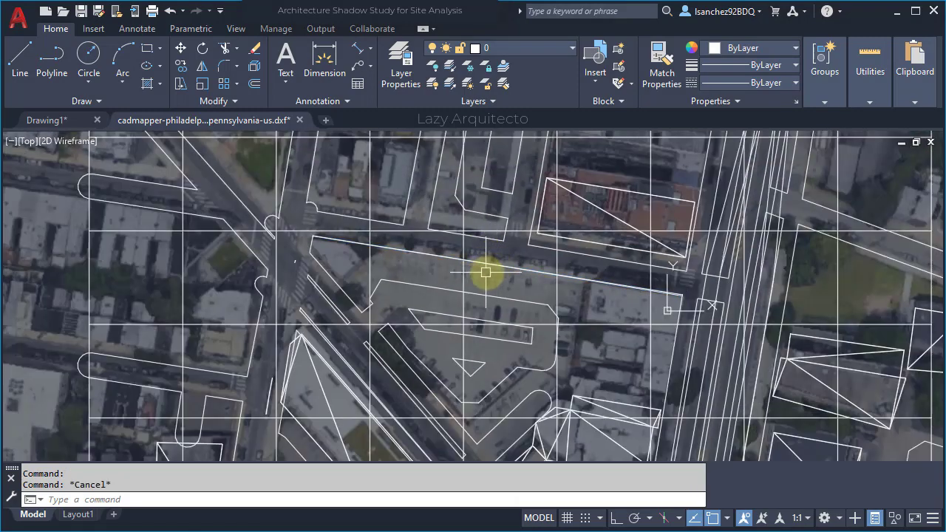
{"action": "middle_click_drag", "start_coordinate": [486, 273], "coordinate": [538, 313]}
{"action": "scroll", "coordinate": [538, 314], "scroll_direction": "up", "scroll_amount": 6}
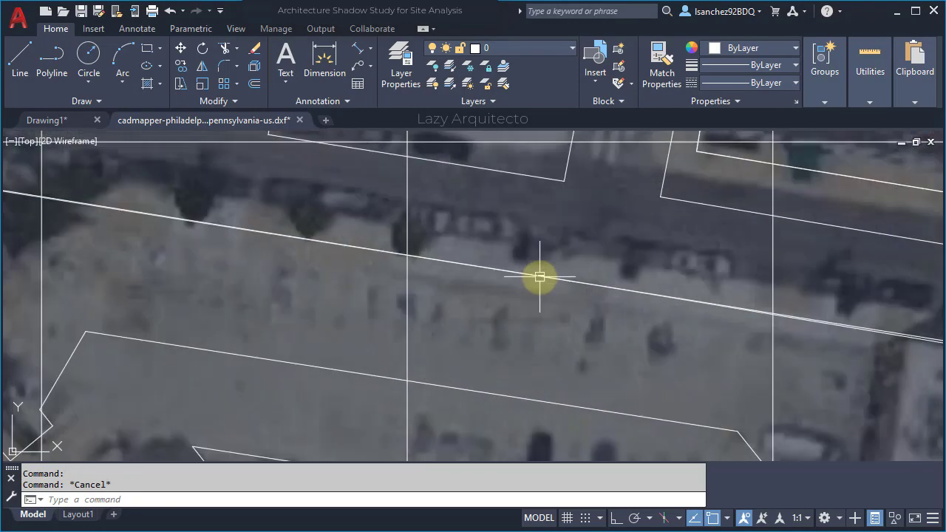
{"action": "left_click", "coordinate": [542, 275]}
Delete the reference dimension, zoom out over the site, and select a building mesh to check its layer
{"action": "key", "text": "Delete"}
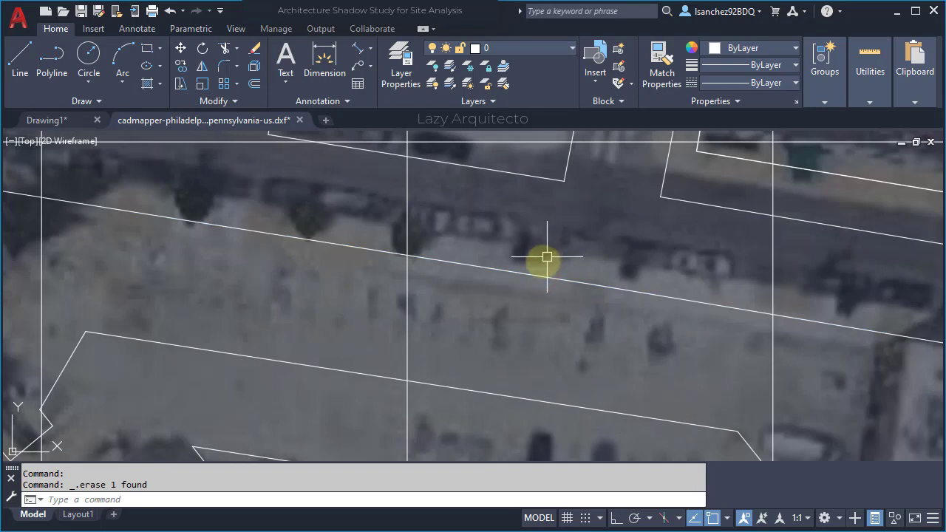
{"action": "scroll", "coordinate": [526, 315], "scroll_direction": "down", "scroll_amount": 5}
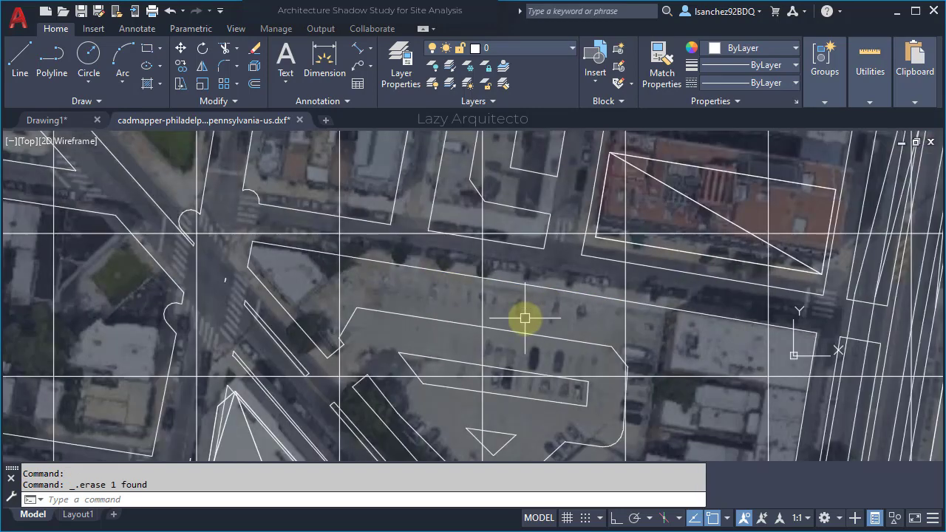
{"action": "scroll", "coordinate": [525, 317], "scroll_direction": "down", "scroll_amount": 2}
{"action": "scroll", "coordinate": [545, 325], "scroll_direction": "down", "scroll_amount": 2}
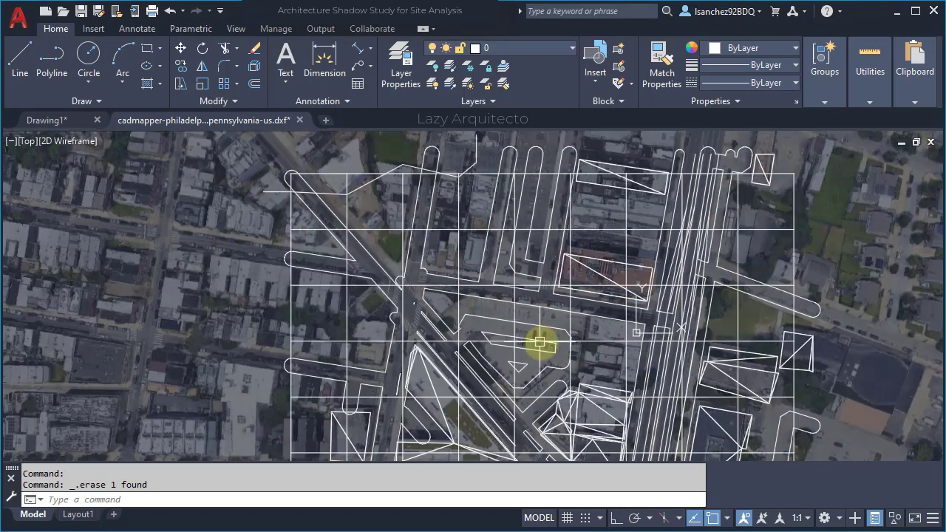
{"action": "middle_click_drag", "start_coordinate": [546, 362], "coordinate": [507, 285]}
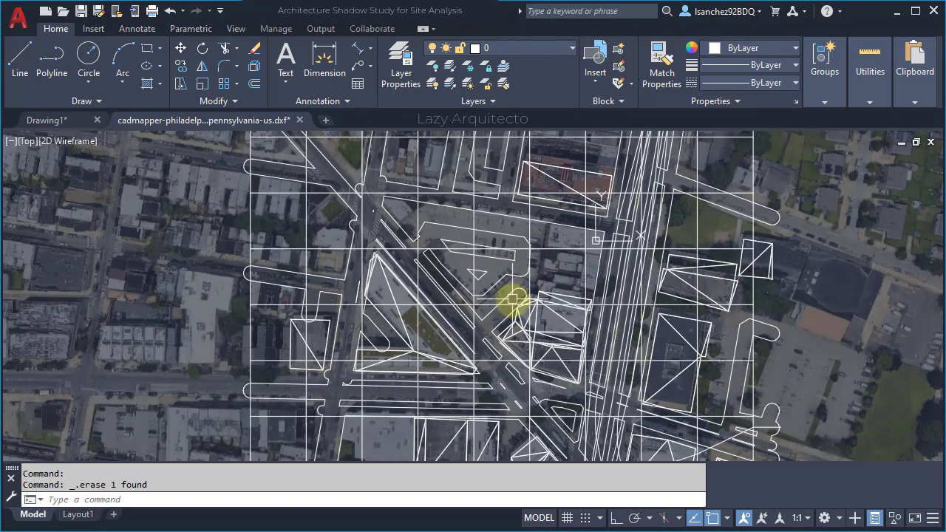
{"action": "middle_click_drag", "start_coordinate": [466, 275], "coordinate": [471, 337]}
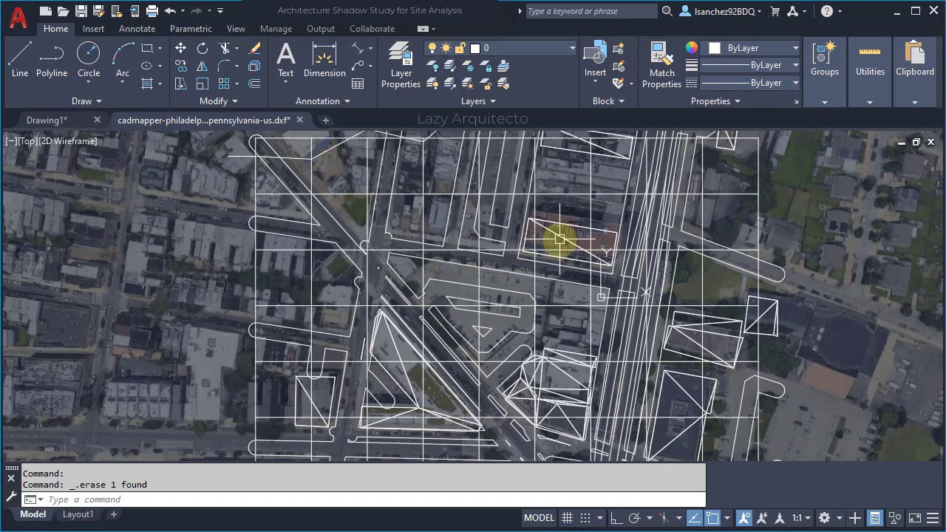
{"action": "left_click", "coordinate": [559, 237]}
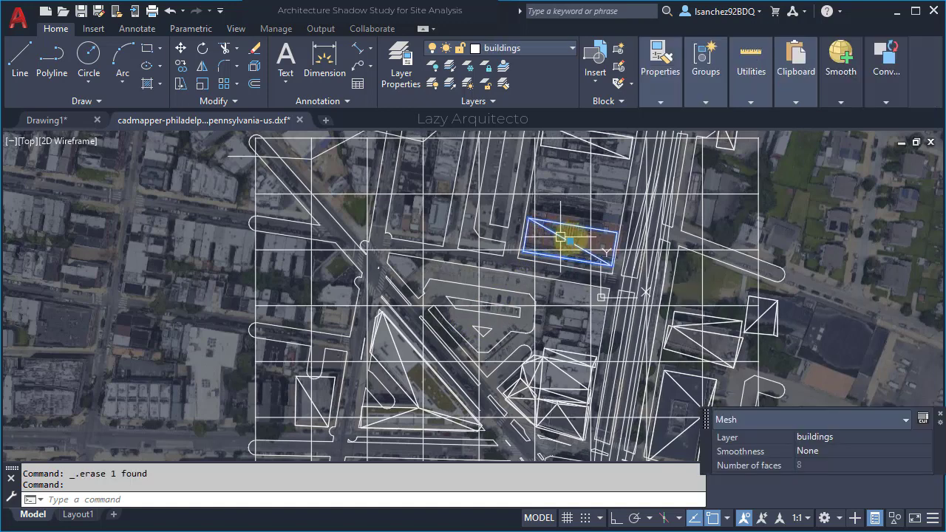
Set the buildings layer colour to red (color 1) and zoom toward the unbuilt corner lot
{"action": "left_click", "coordinate": [544, 50]}
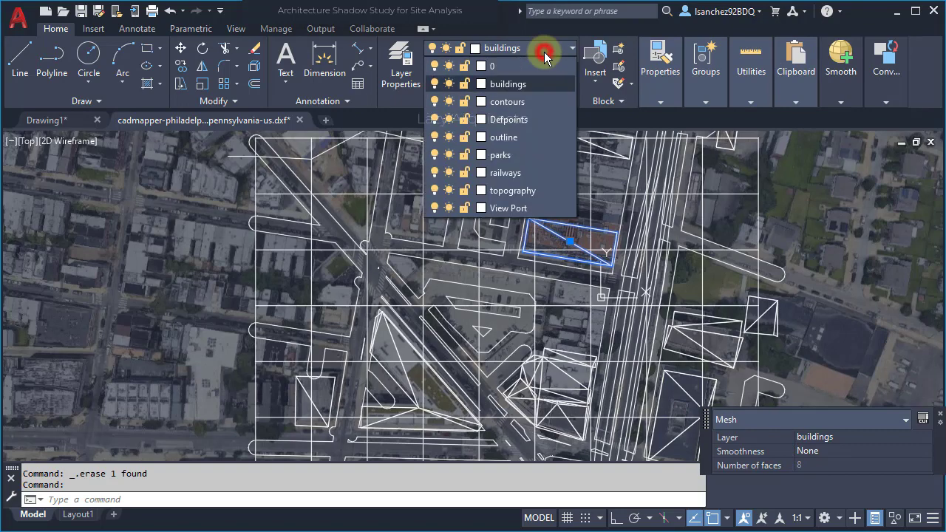
{"action": "left_click", "coordinate": [481, 83]}
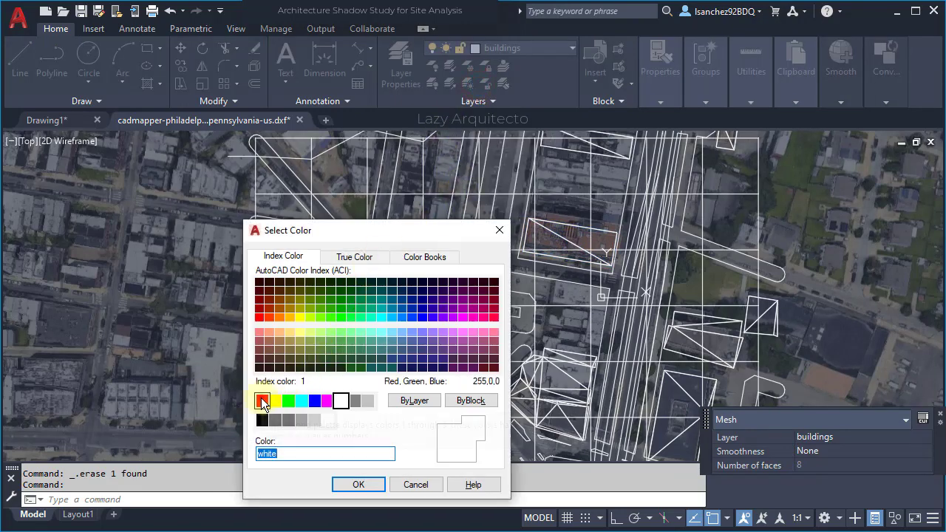
{"action": "left_click", "coordinate": [262, 401]}
{"action": "left_click", "coordinate": [368, 484]}
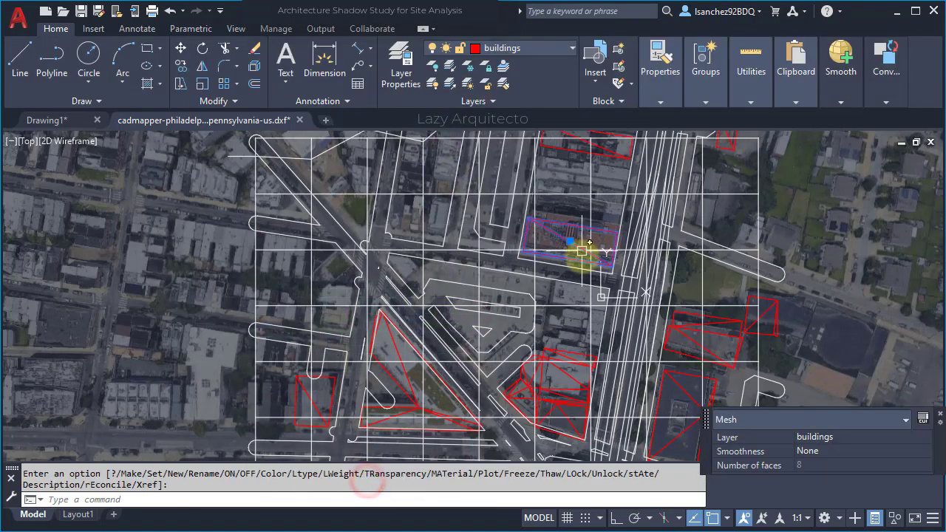
{"action": "key", "text": "Escape"}
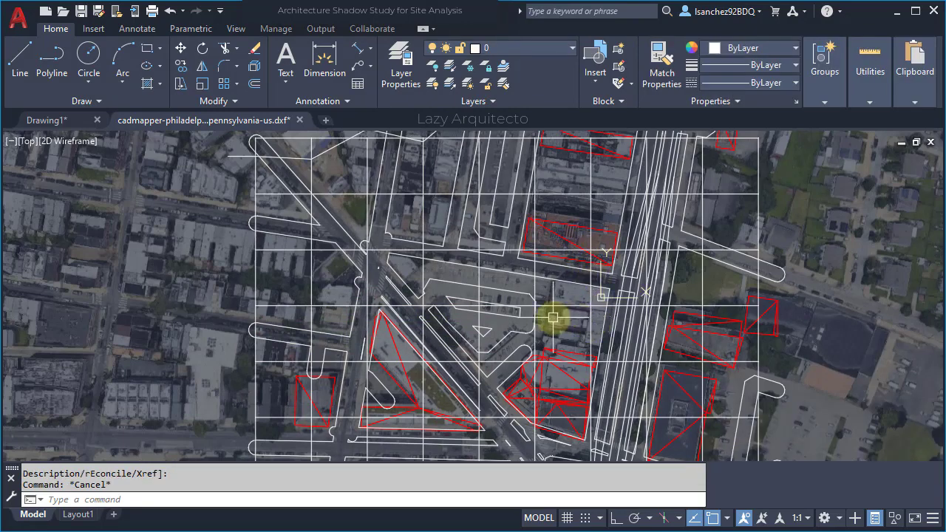
{"action": "middle_click_drag", "start_coordinate": [415, 412], "coordinate": [504, 360]}
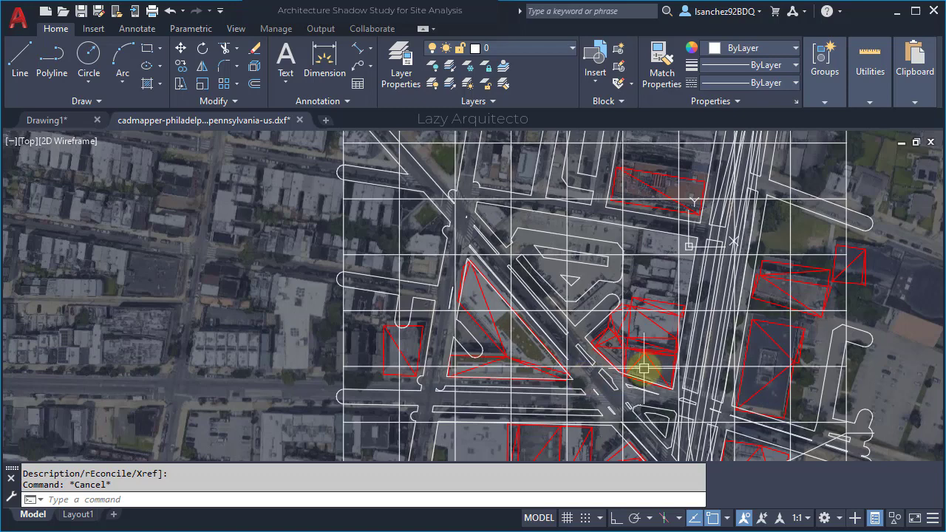
{"action": "scroll", "coordinate": [629, 251], "scroll_direction": "up", "scroll_amount": 2}
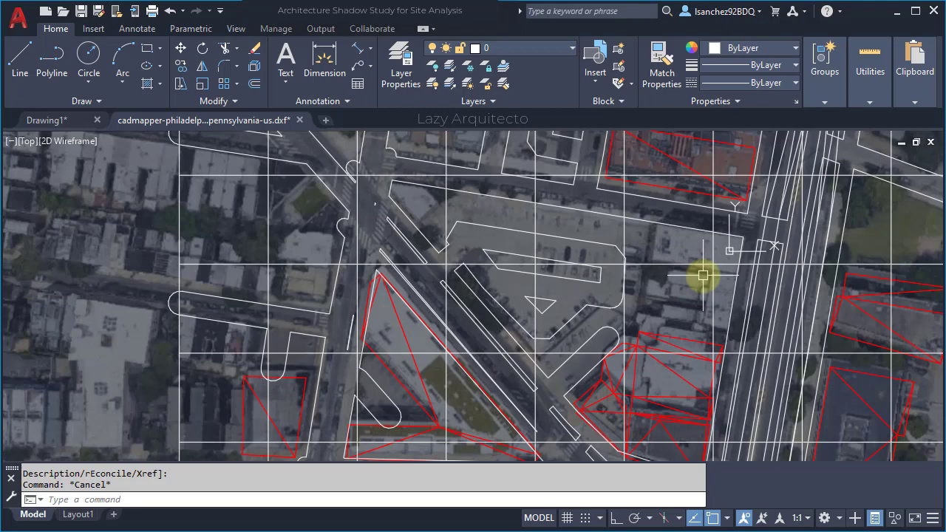
Trace a closed five-corner polyline around the wedge-shaped corner building
{"action": "scroll", "coordinate": [402, 173], "scroll_direction": "up", "scroll_amount": 4}
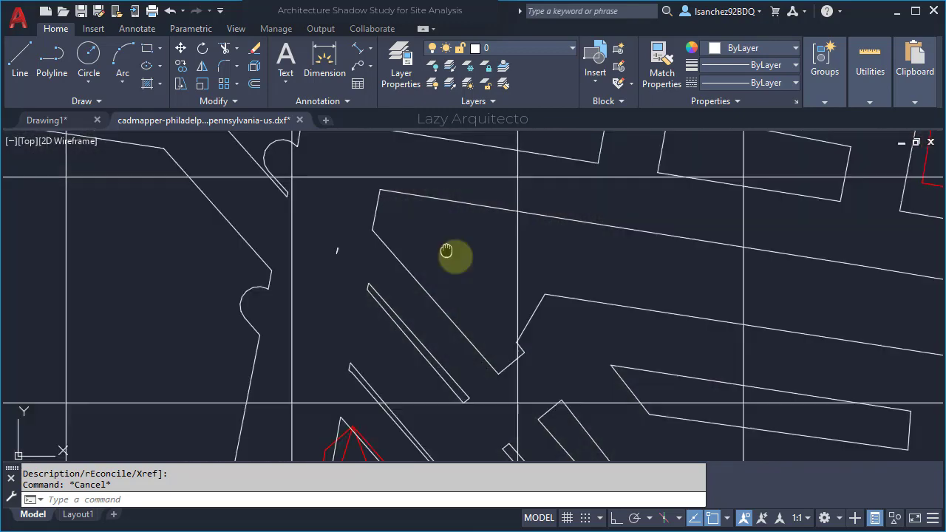
{"action": "middle_click_drag", "start_coordinate": [452, 277], "coordinate": [488, 295]}
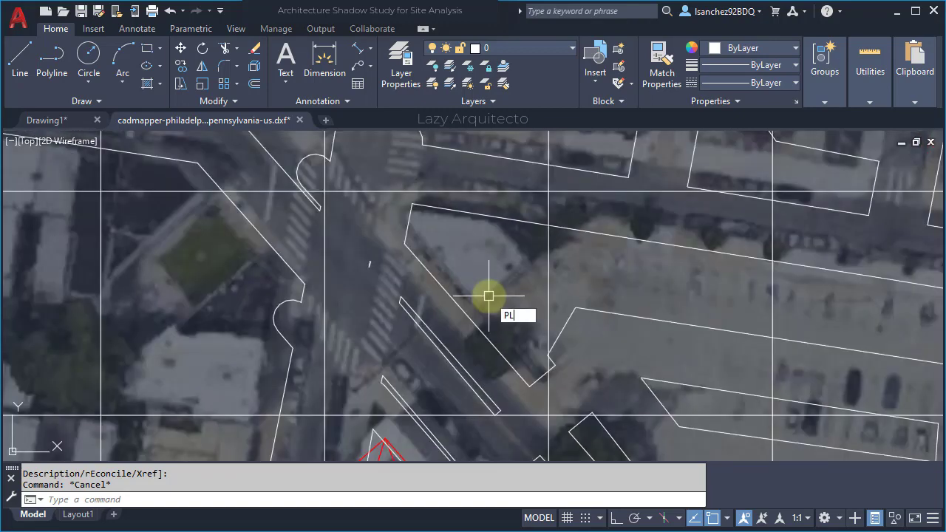
{"action": "key", "text": "Return"}
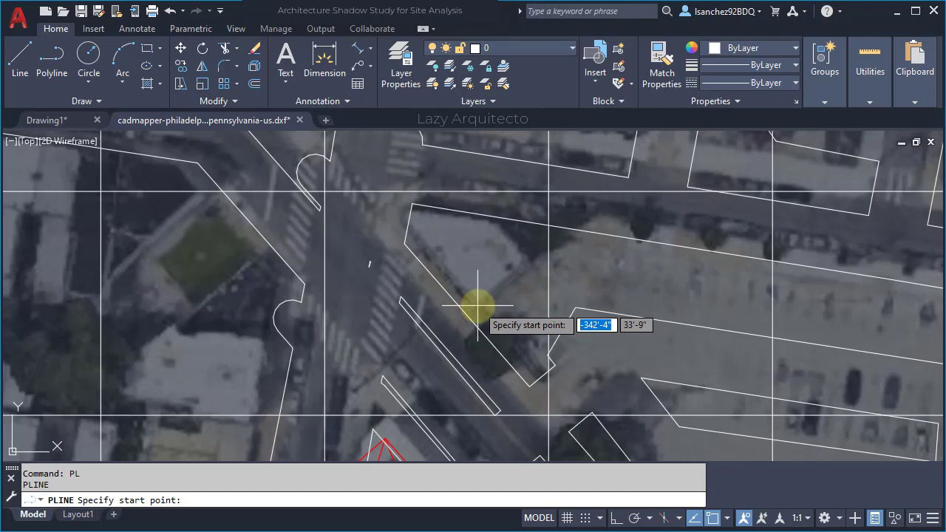
{"action": "left_click", "coordinate": [477, 305]}
{"action": "left_click", "coordinate": [530, 261]}
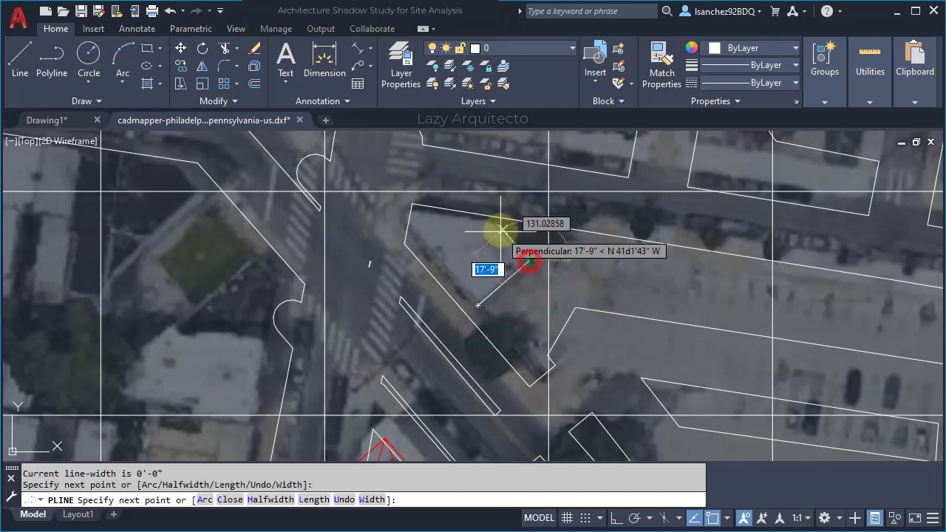
{"action": "scroll", "coordinate": [497, 217], "scroll_direction": "up", "scroll_amount": 5}
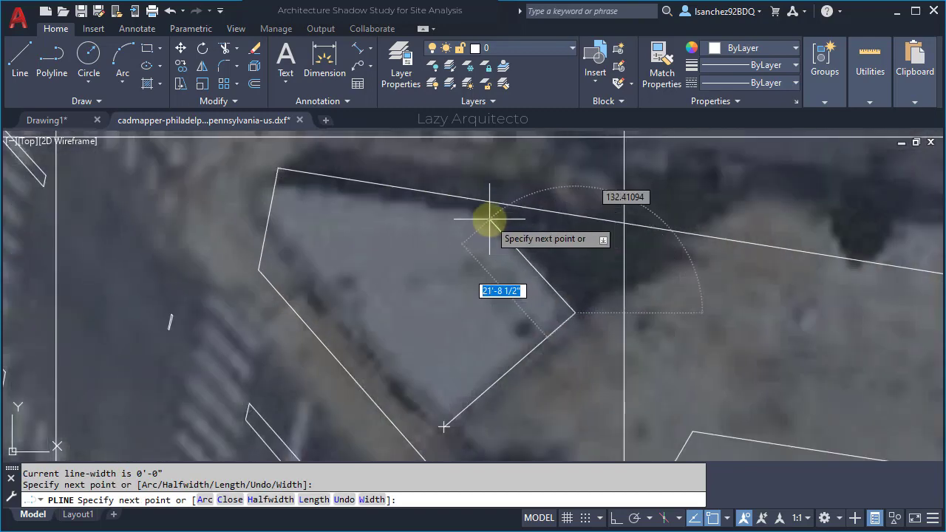
{"action": "left_click", "coordinate": [493, 219]}
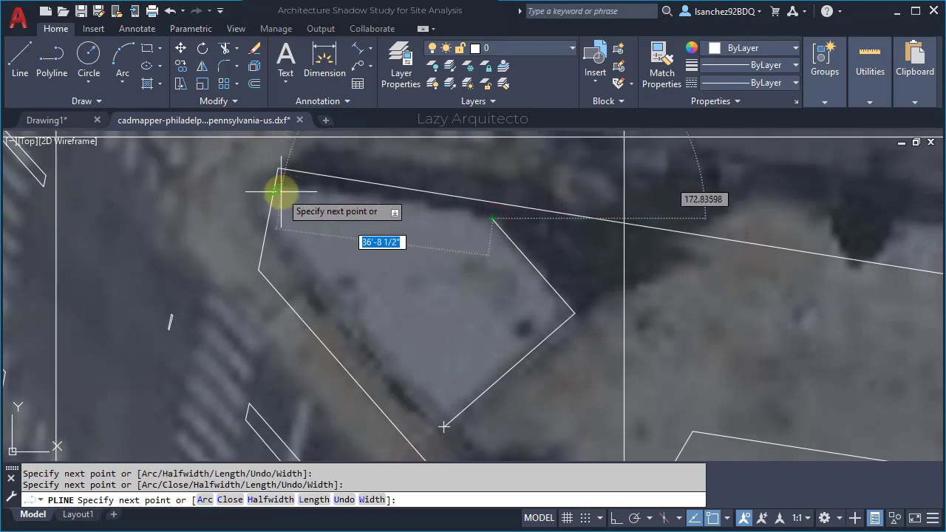
{"action": "left_click", "coordinate": [280, 192]}
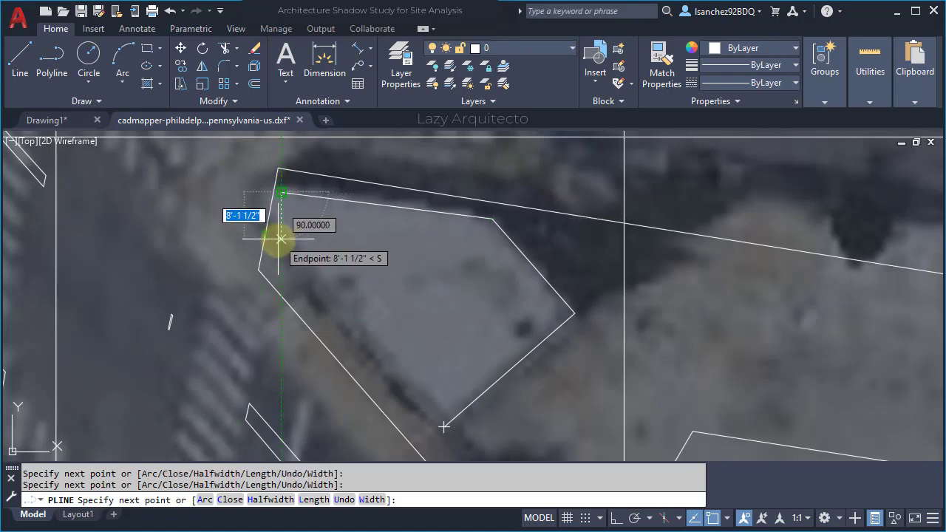
{"action": "left_click", "coordinate": [277, 244]}
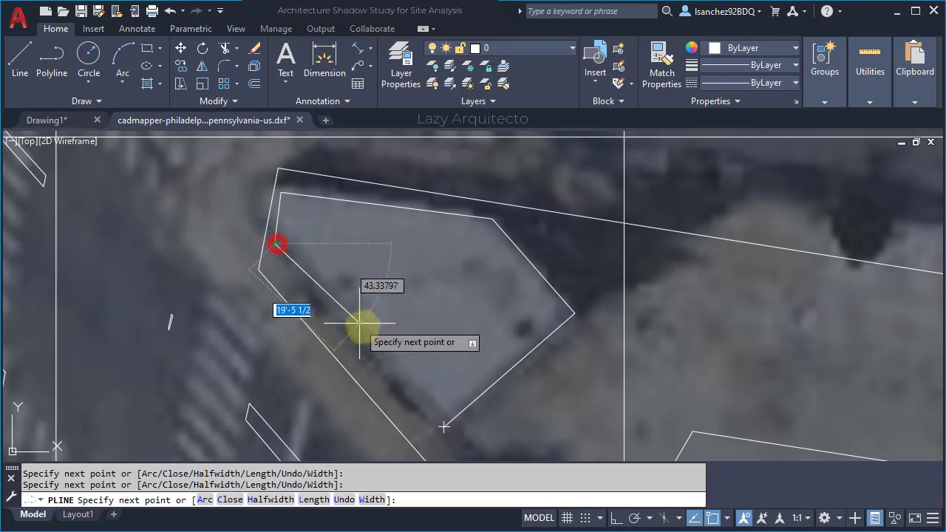
{"action": "type", "text": "C"}
{"action": "key", "text": "Return"}
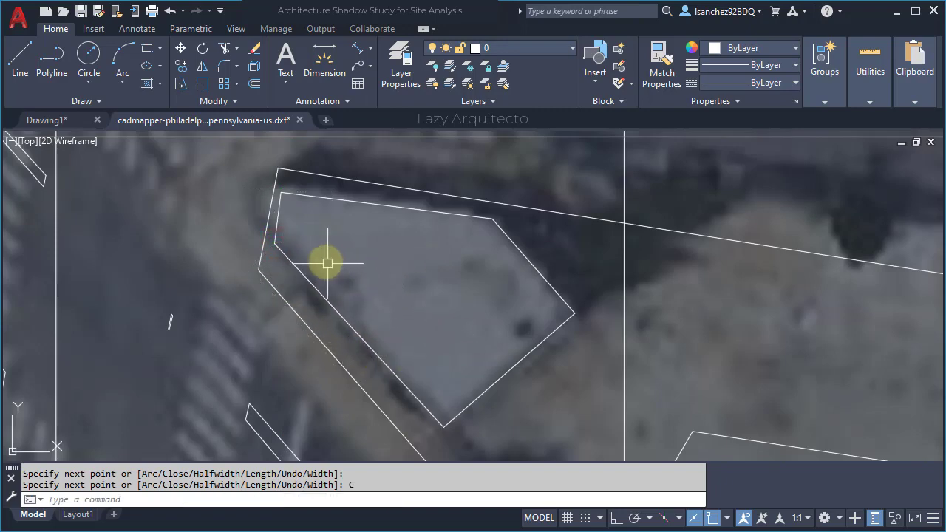
Start a polyline with Nearest snap and place the first corners of the parking-lot building
{"action": "scroll", "coordinate": [280, 209], "scroll_direction": "down", "scroll_amount": 5}
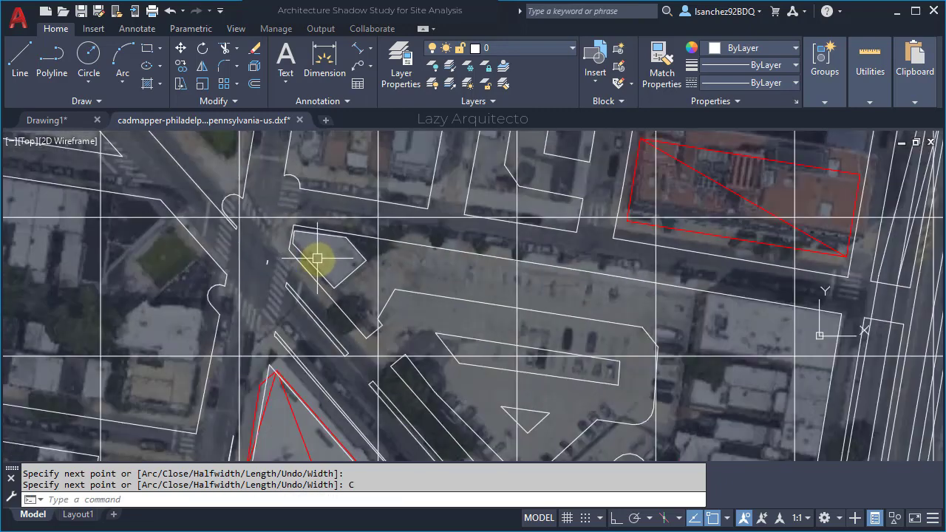
{"action": "scroll", "coordinate": [619, 388], "scroll_direction": "up", "scroll_amount": 2}
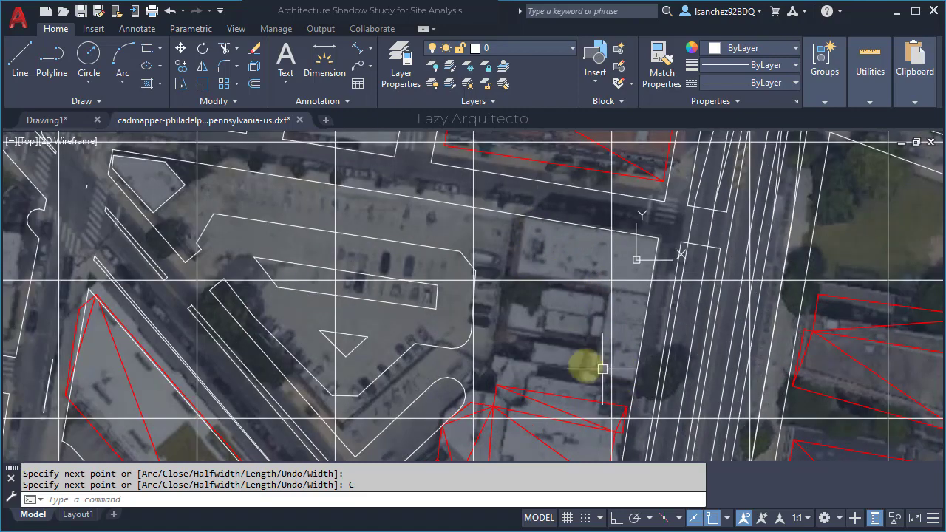
{"action": "scroll", "coordinate": [521, 249], "scroll_direction": "down", "scroll_amount": 2}
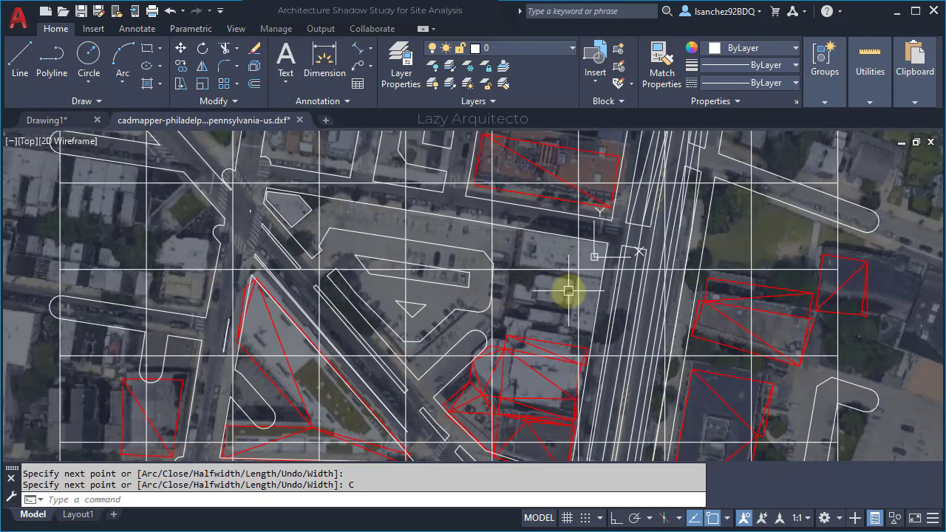
{"action": "scroll", "coordinate": [555, 272], "scroll_direction": "up", "scroll_amount": 2}
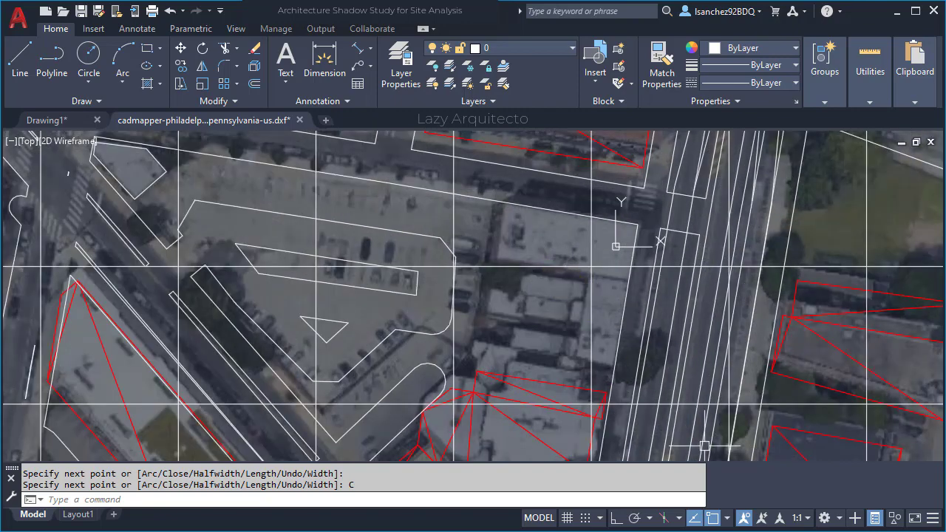
{"action": "scroll", "coordinate": [575, 279], "scroll_direction": "up", "scroll_amount": 1}
{"action": "type", "text": "PL"}
{"action": "key", "text": "Return"}
{"action": "scroll", "coordinate": [554, 192], "scroll_direction": "up", "scroll_amount": 1}
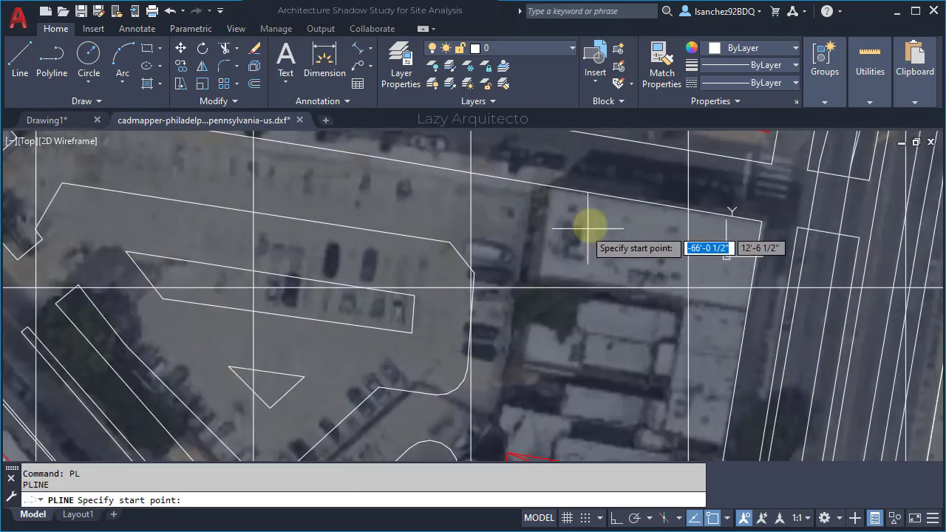
{"action": "left_click", "coordinate": [727, 517]}
{"action": "left_click", "coordinate": [724, 441]}
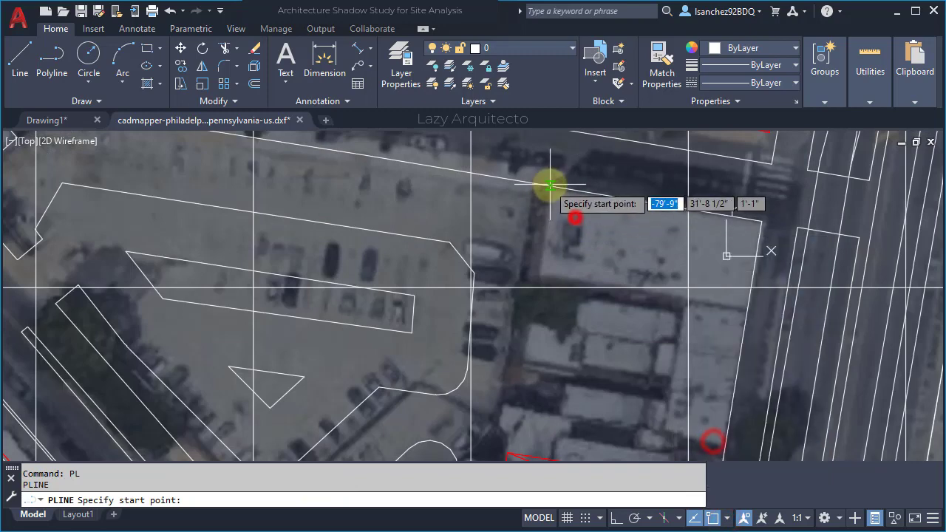
{"action": "left_click", "coordinate": [551, 185]}
{"action": "left_click", "coordinate": [762, 219]}
{"action": "left_click", "coordinate": [727, 444]}
{"action": "left_click", "coordinate": [664, 434]}
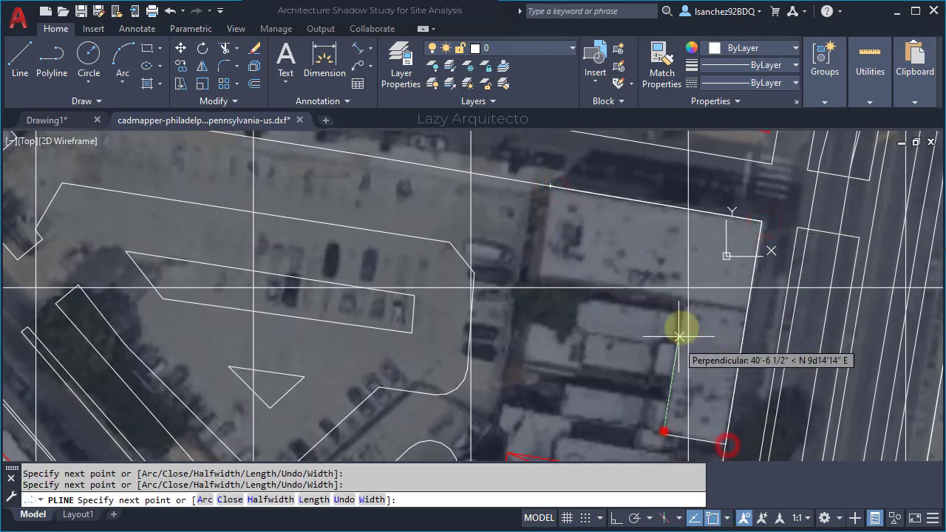
Finish the parking-lot building's remaining corners and close its outline
{"action": "scroll", "coordinate": [676, 302], "scroll_direction": "up", "scroll_amount": 1}
{"action": "scroll", "coordinate": [676, 369], "scroll_direction": "down", "scroll_amount": 1}
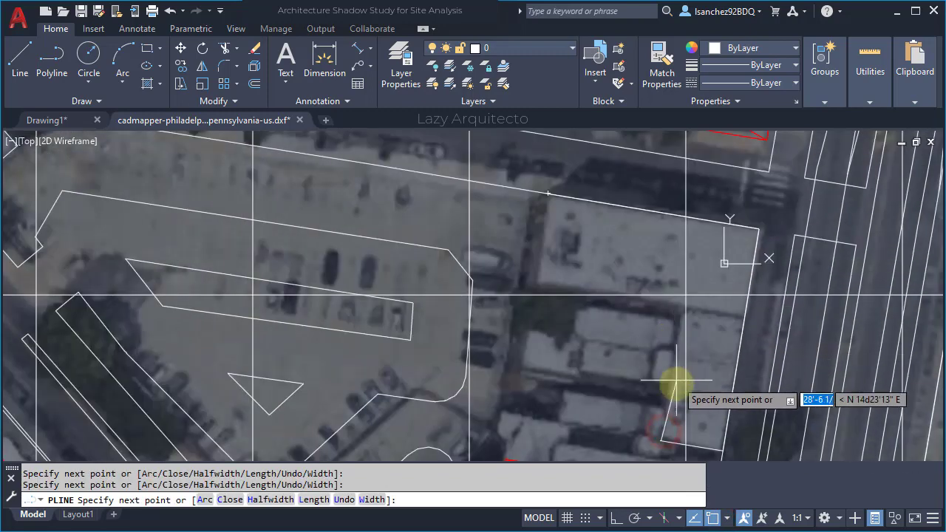
{"action": "left_click", "coordinate": [675, 306]}
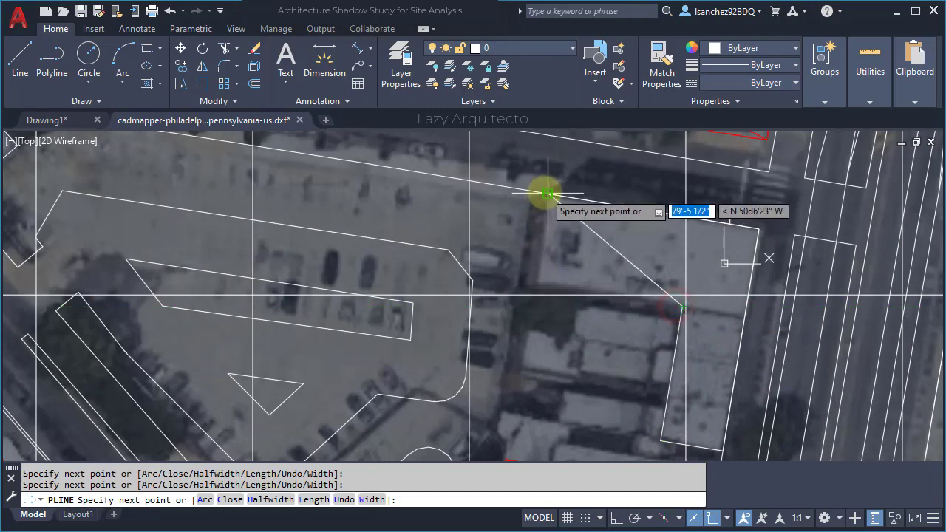
{"action": "left_click", "coordinate": [536, 279]}
{"action": "type", "text": "C"}
{"action": "key", "text": "Return"}
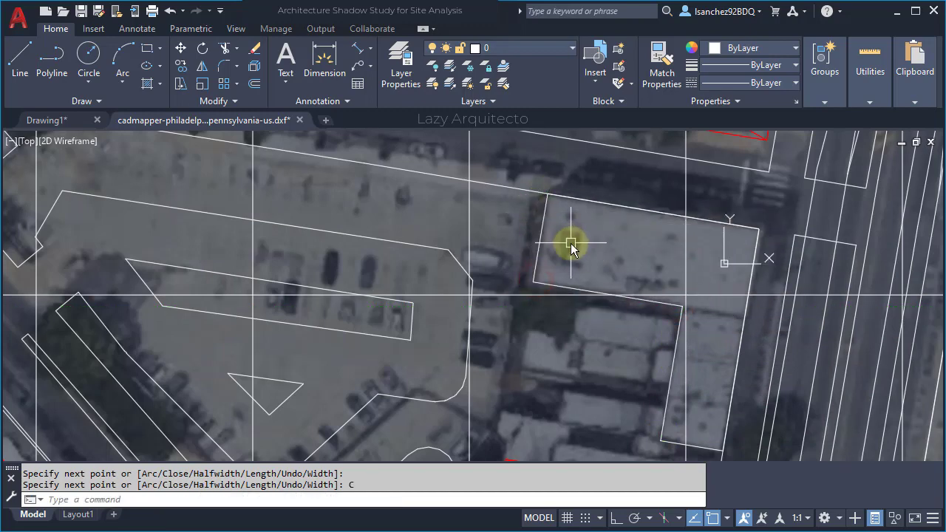
{"action": "left_click", "coordinate": [629, 247]}
{"action": "key", "text": "Escape"}
{"action": "scroll", "coordinate": [611, 249], "scroll_direction": "down", "scroll_amount": 2}
Draw a four-corner polyline outline for the first building on the block north of the street
{"action": "scroll", "coordinate": [445, 219], "scroll_direction": "down", "scroll_amount": 1}
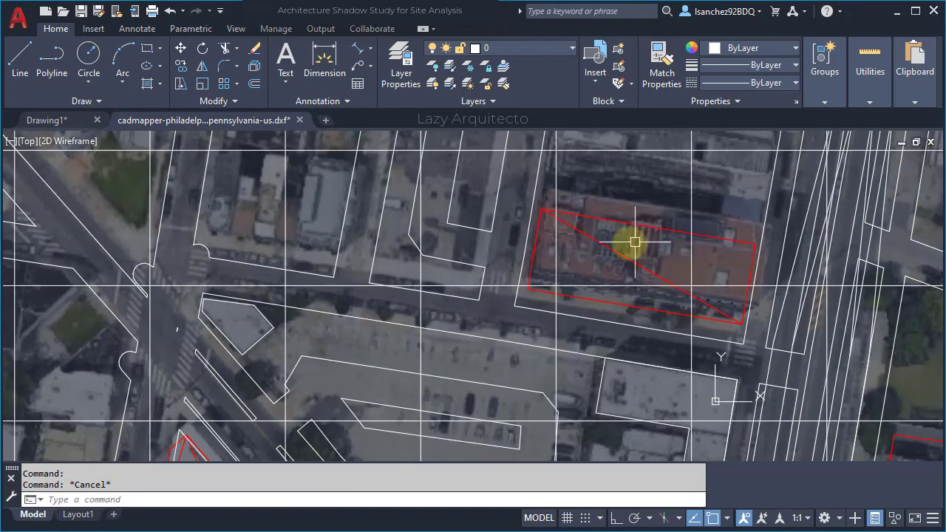
{"action": "scroll", "coordinate": [477, 308], "scroll_direction": "up", "scroll_amount": 1}
{"action": "middle_click_drag", "start_coordinate": [431, 295], "coordinate": [553, 319]}
{"action": "scroll", "coordinate": [553, 320], "scroll_direction": "up", "scroll_amount": 4}
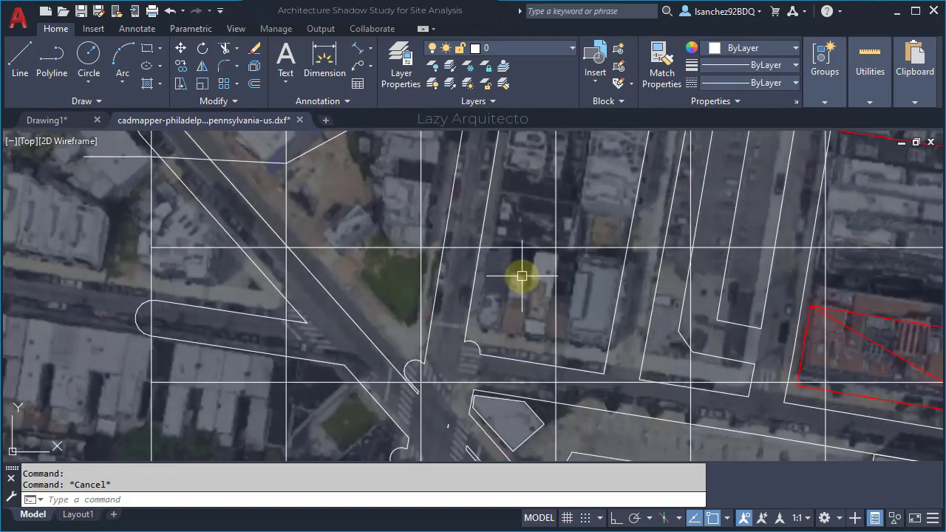
{"action": "type", "text": "PL"}
{"action": "key", "text": "Return"}
{"action": "scroll", "coordinate": [615, 222], "scroll_direction": "up", "scroll_amount": 2}
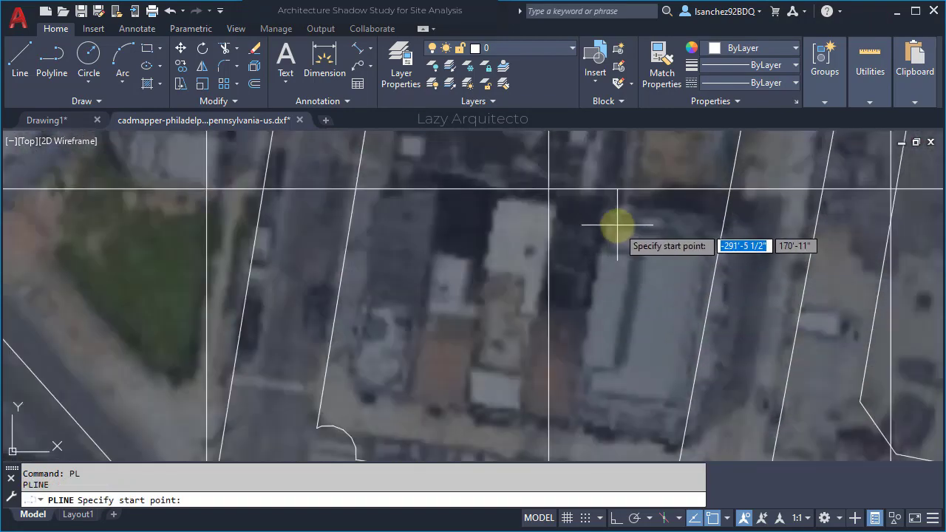
{"action": "left_click", "coordinate": [610, 224]}
{"action": "scroll", "coordinate": [717, 240], "scroll_direction": "down", "scroll_amount": 2}
{"action": "left_click", "coordinate": [719, 249]}
{"action": "left_click", "coordinate": [699, 365]}
{"action": "scroll", "coordinate": [634, 355], "scroll_direction": "up", "scroll_amount": 2}
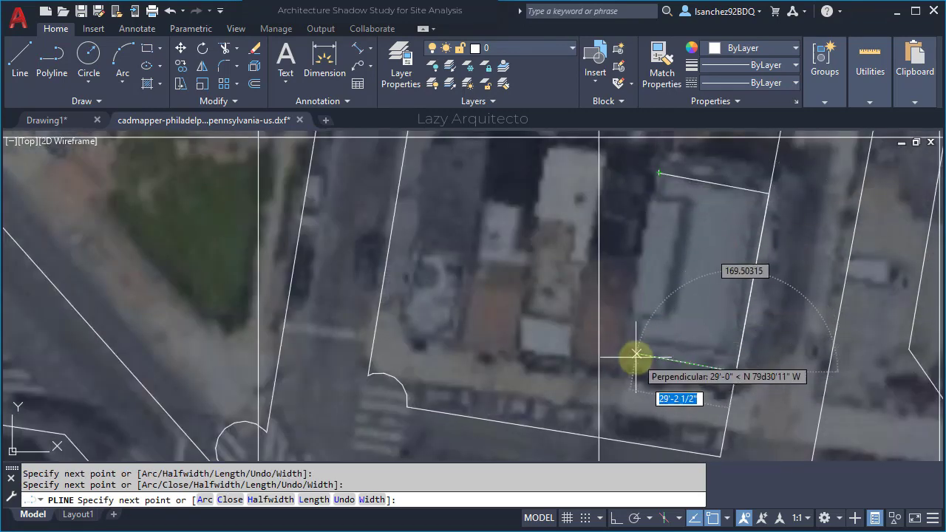
{"action": "left_click", "coordinate": [627, 355]}
Copy the building outline onto the neighbouring lot
{"action": "scroll", "coordinate": [635, 296], "scroll_direction": "down", "scroll_amount": 1}
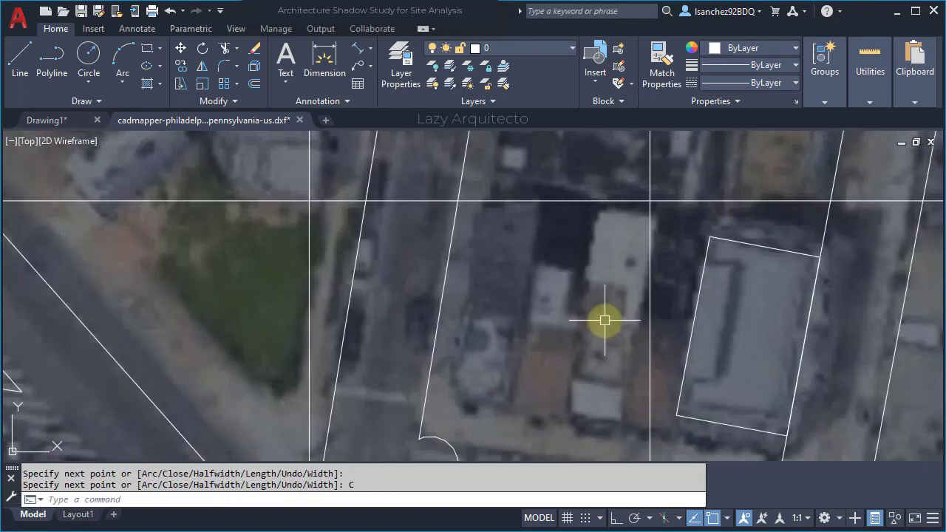
{"action": "scroll", "coordinate": [559, 268], "scroll_direction": "down", "scroll_amount": 2}
{"action": "scroll", "coordinate": [566, 274], "scroll_direction": "up", "scroll_amount": 1}
{"action": "left_click", "coordinate": [638, 300]}
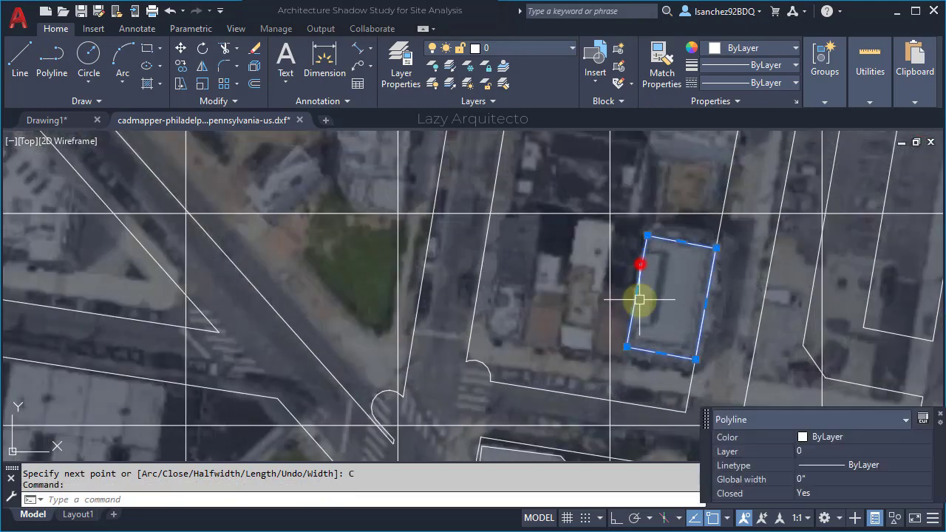
{"action": "type", "text": "co"}
{"action": "key", "text": "Return"}
{"action": "left_click", "coordinate": [695, 360]}
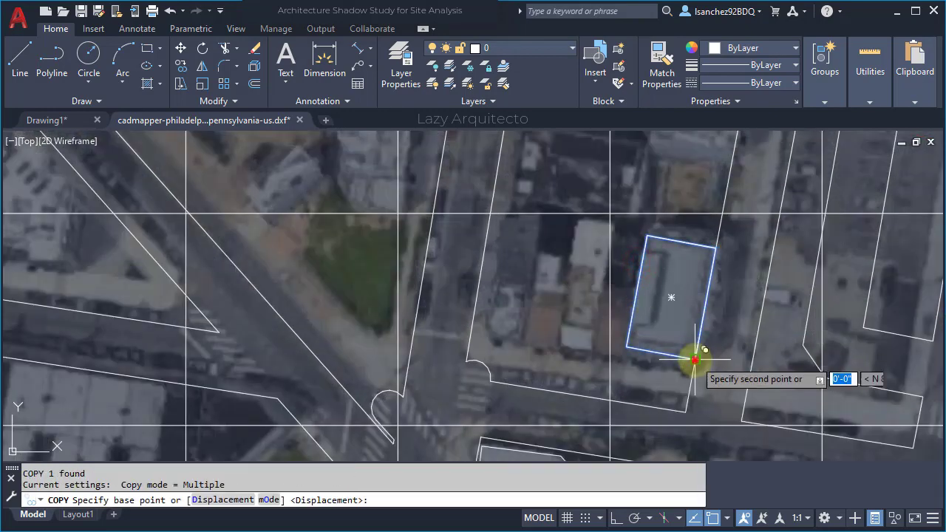
{"action": "left_click", "coordinate": [626, 346]}
{"action": "key", "text": "Escape"}
{"action": "left_click", "coordinate": [568, 273]}
{"action": "scroll", "coordinate": [587, 279], "scroll_direction": "up", "scroll_amount": 2}
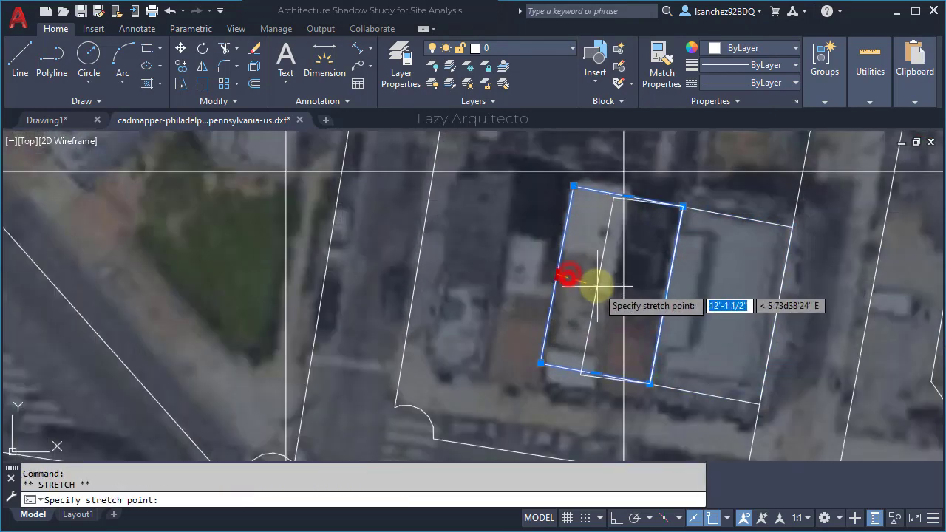
{"action": "key", "text": "Escape"}
Copy the outline again and stretch the copy's top edge to fit its lot
{"action": "type", "text": "co"}
{"action": "key", "text": "Return"}
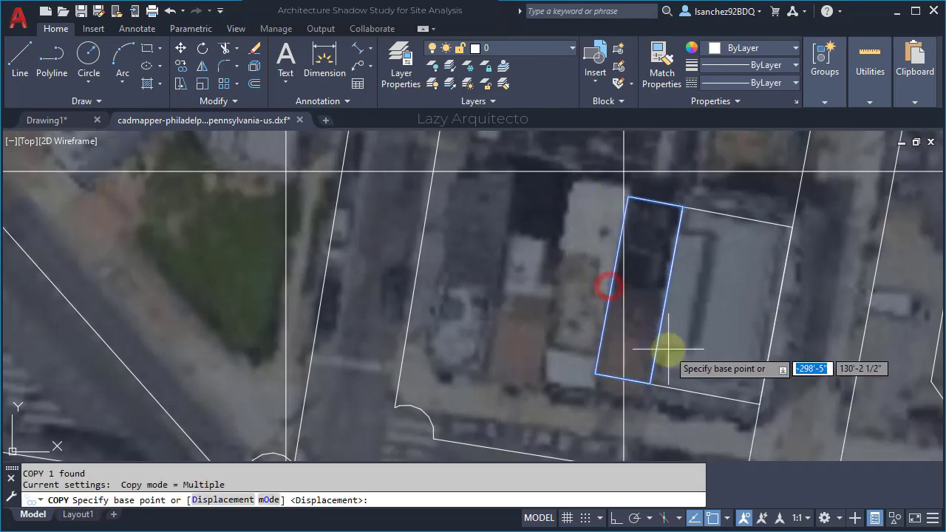
{"action": "left_click", "coordinate": [649, 384]}
{"action": "left_click", "coordinate": [595, 375]}
{"action": "key", "text": "Escape"}
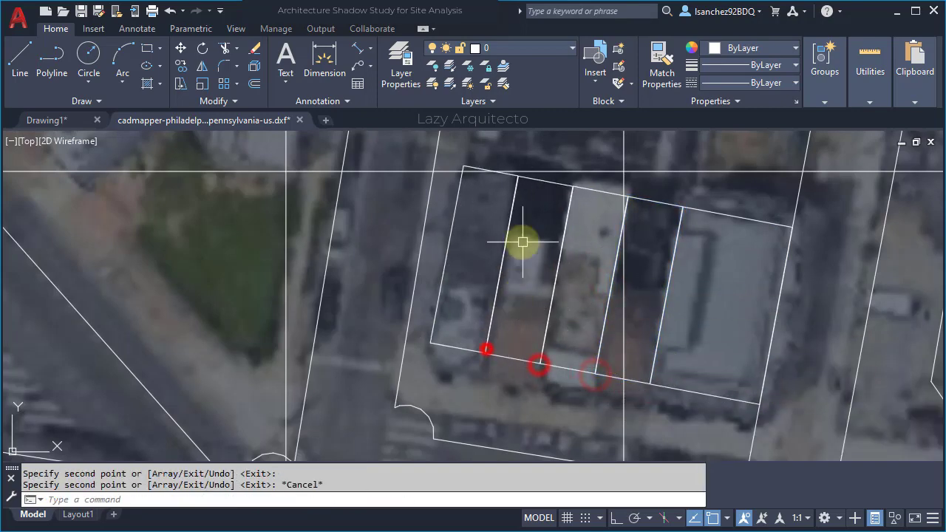
{"action": "left_click", "coordinate": [545, 184]}
{"action": "left_click", "coordinate": [551, 184]}
{"action": "scroll", "coordinate": [565, 273], "scroll_direction": "down", "scroll_amount": 2}
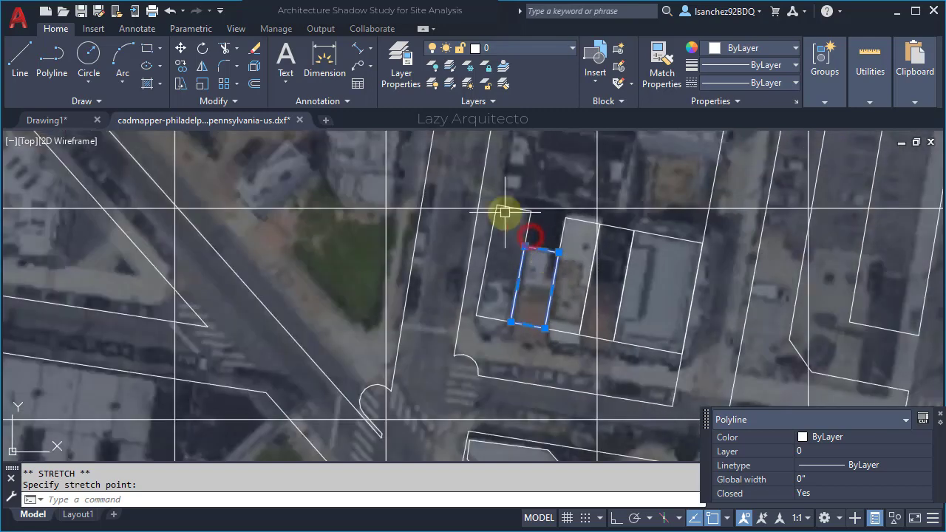
{"action": "key", "text": "Escape"}
Window-select the row of five outlines and move it into place
{"action": "left_click", "coordinate": [465, 186]}
{"action": "left_click", "coordinate": [710, 356]}
{"action": "type", "text": "M"}
{"action": "key", "text": "Return"}
{"action": "scroll", "coordinate": [680, 370], "scroll_direction": "up", "scroll_amount": 1}
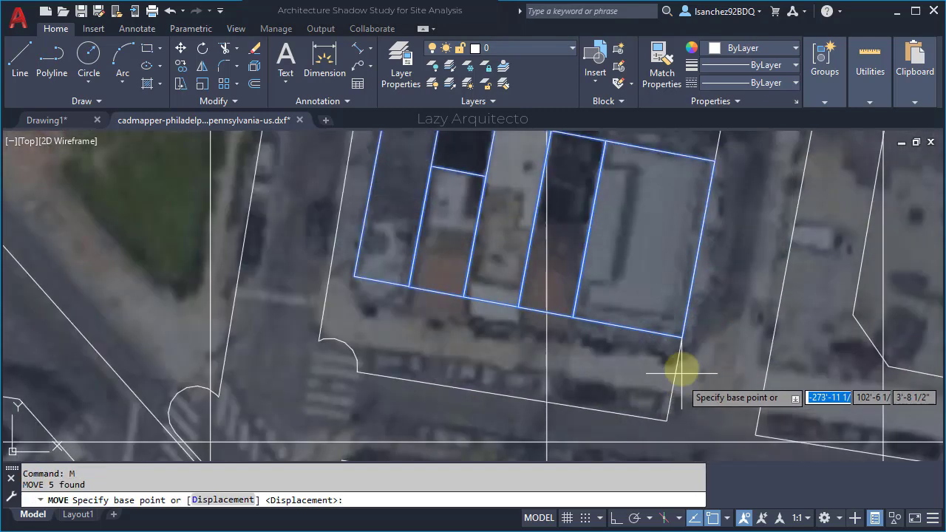
{"action": "left_click", "coordinate": [680, 340]}
{"action": "scroll", "coordinate": [683, 348], "scroll_direction": "down", "scroll_amount": 1}
{"action": "scroll", "coordinate": [515, 252], "scroll_direction": "down", "scroll_amount": 2}
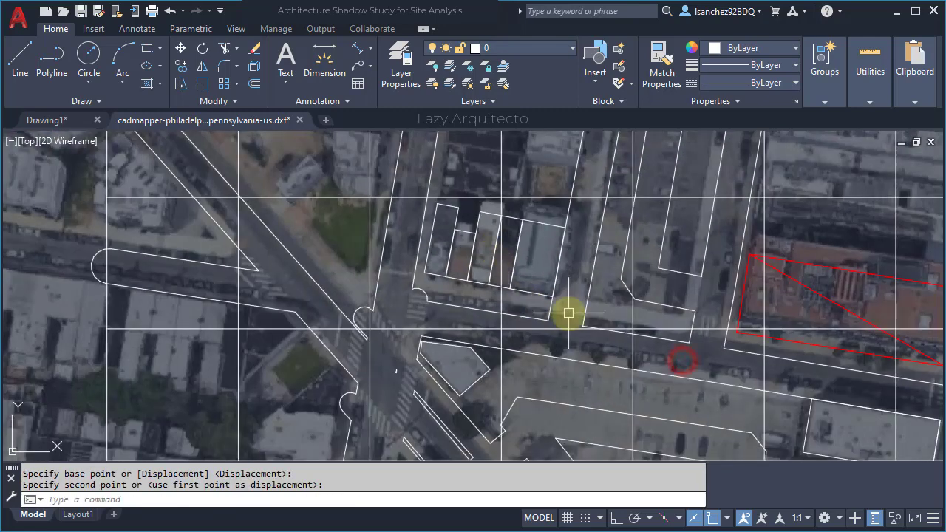
Start Match Properties with a red building as the source
{"action": "middle_click_drag", "start_coordinate": [567, 313], "coordinate": [416, 243]}
{"action": "type", "text": "MA"}
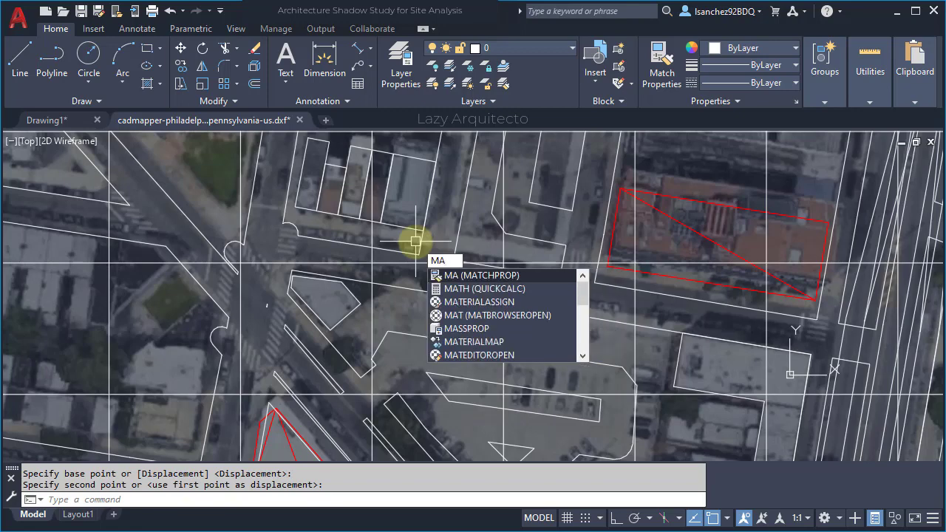
{"action": "key", "text": "Return"}
{"action": "left_click", "coordinate": [654, 206]}
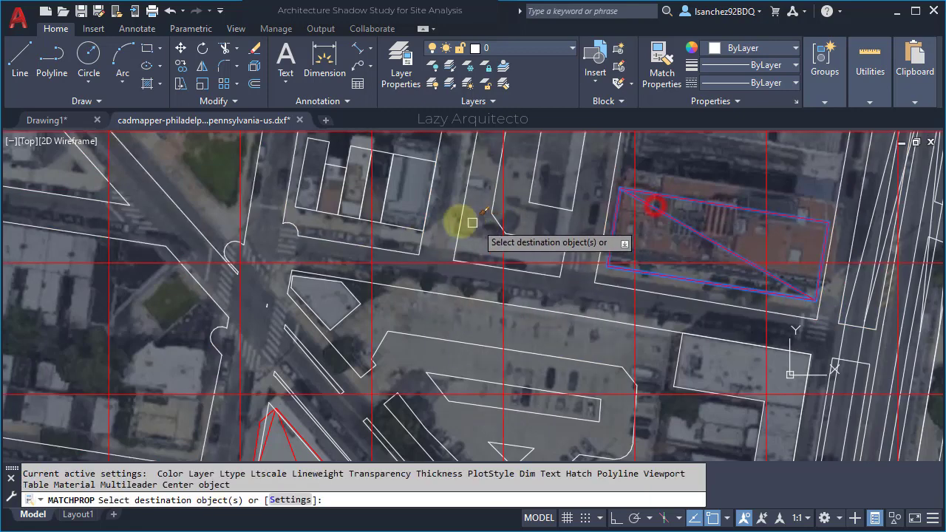
Make the new outline and the row of five adjoining outlines red
{"action": "left_click", "coordinate": [406, 224]}
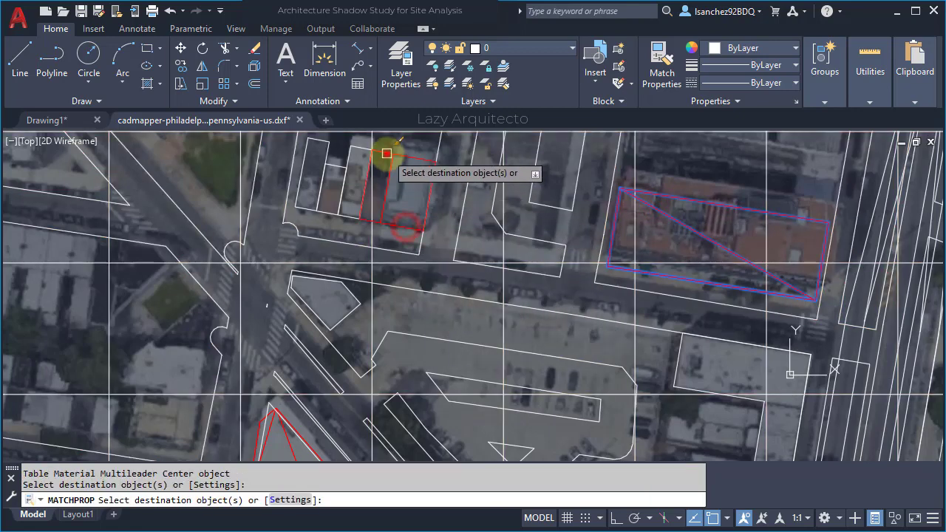
{"action": "middle_click_drag", "start_coordinate": [334, 158], "coordinate": [359, 232]}
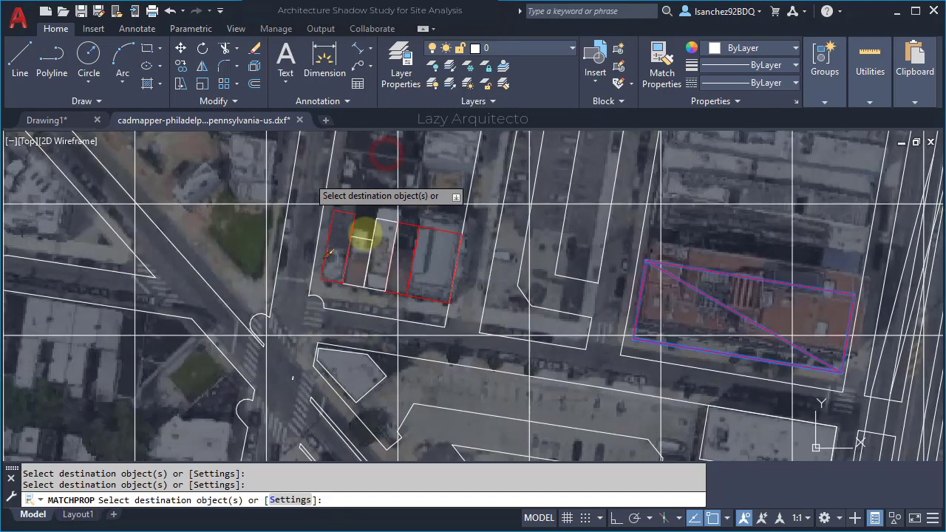
{"action": "left_click", "coordinate": [310, 193]}
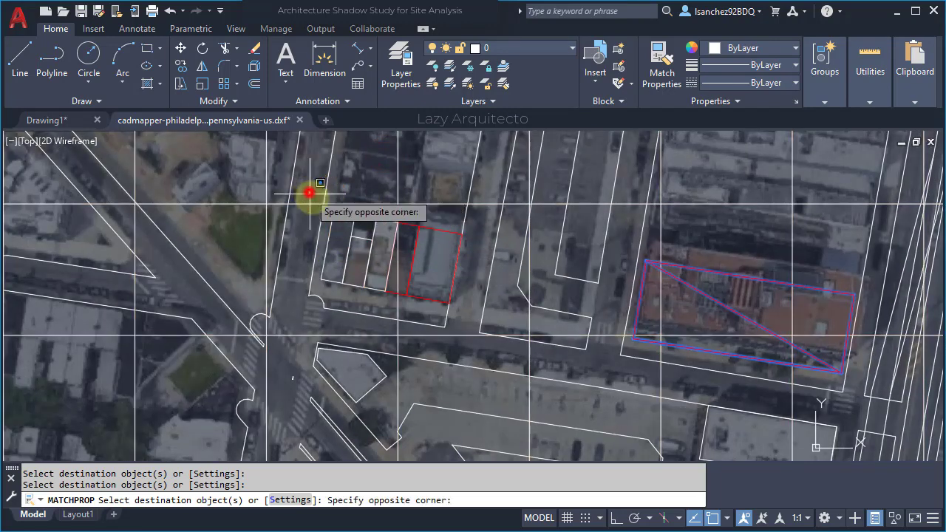
{"action": "left_click", "coordinate": [484, 304]}
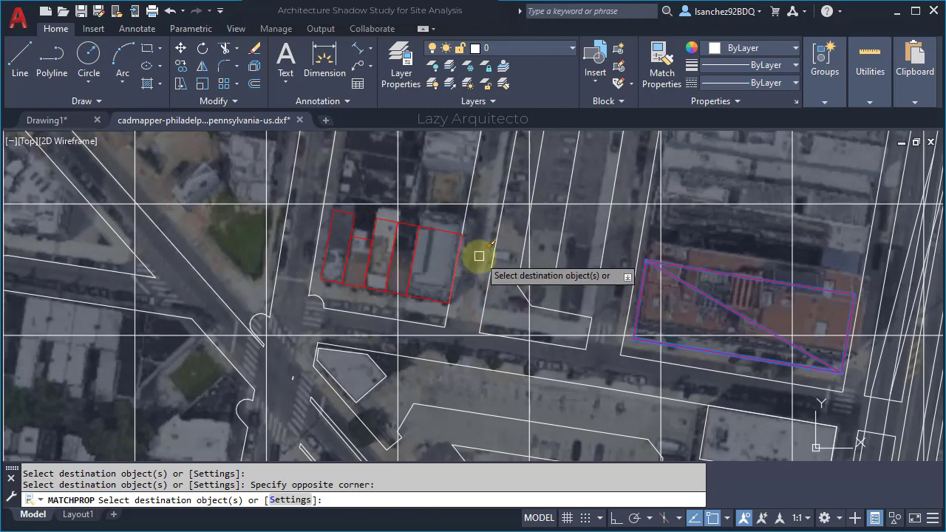
{"action": "key", "text": "Return"}
{"action": "scroll", "coordinate": [468, 261], "scroll_direction": "down", "scroll_amount": 2}
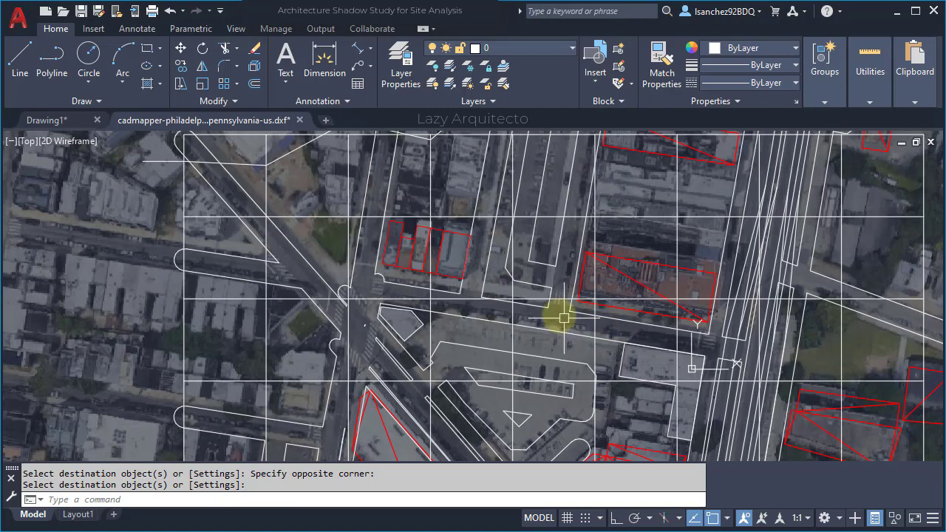
Match a red building's properties onto another outline and the small corner outline
{"action": "type", "text": "MA"}
{"action": "key", "text": "Return"}
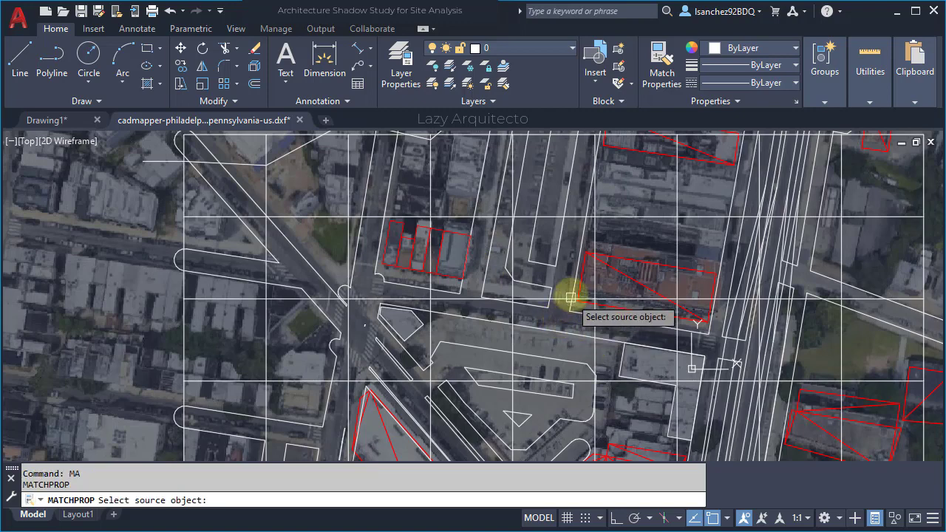
{"action": "left_click", "coordinate": [581, 277]}
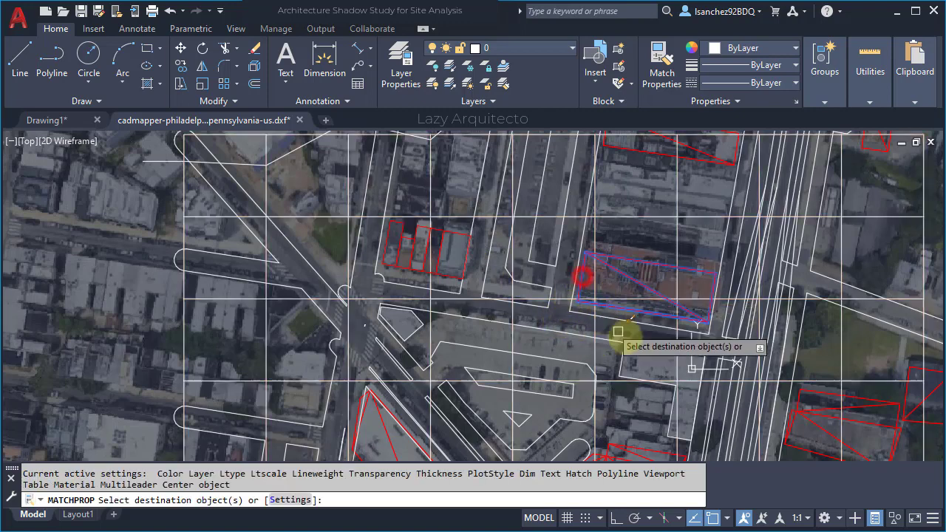
{"action": "left_click", "coordinate": [626, 355]}
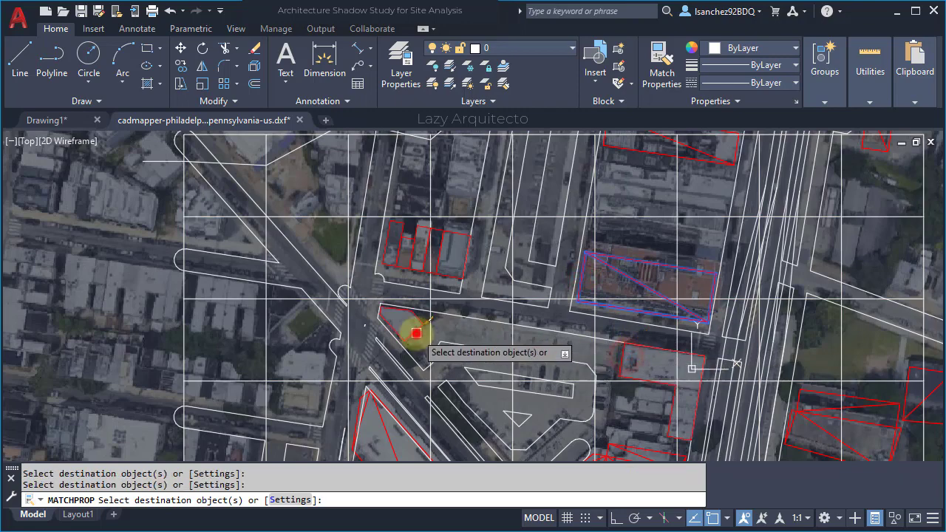
{"action": "left_click", "coordinate": [417, 333]}
{"action": "key", "text": "Return"}
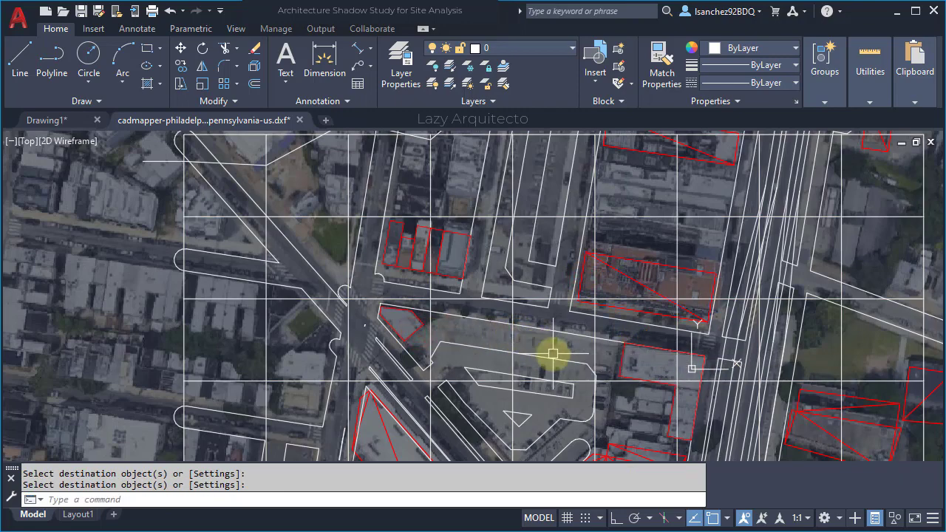
Recolour two more building outlines red and orbit the site into a 3D view
{"action": "middle_click_drag", "start_coordinate": [552, 354], "coordinate": [578, 283]}
{"action": "scroll", "coordinate": [574, 261], "scroll_direction": "down", "scroll_amount": 2}
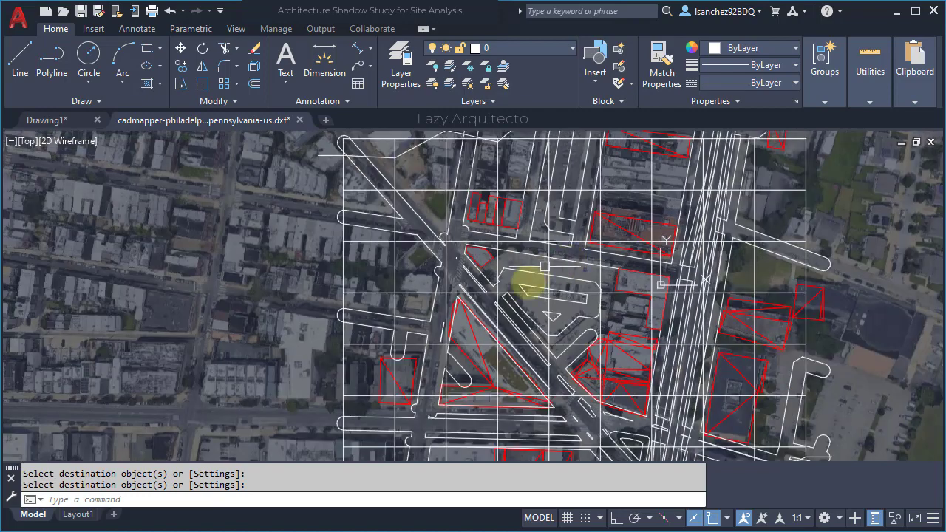
{"action": "scroll", "coordinate": [517, 296], "scroll_direction": "down", "scroll_amount": 1}
{"action": "left_click", "coordinate": [466, 305]}
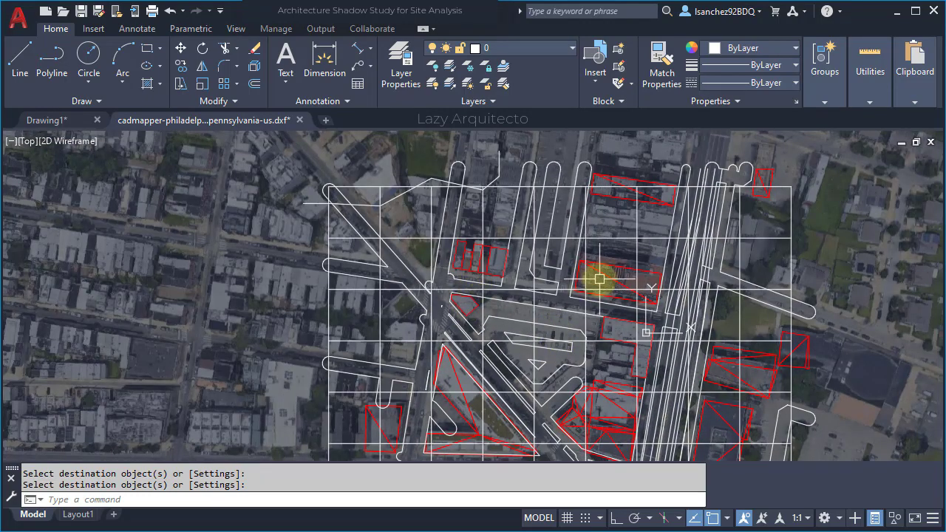
{"action": "left_click", "coordinate": [600, 279]}
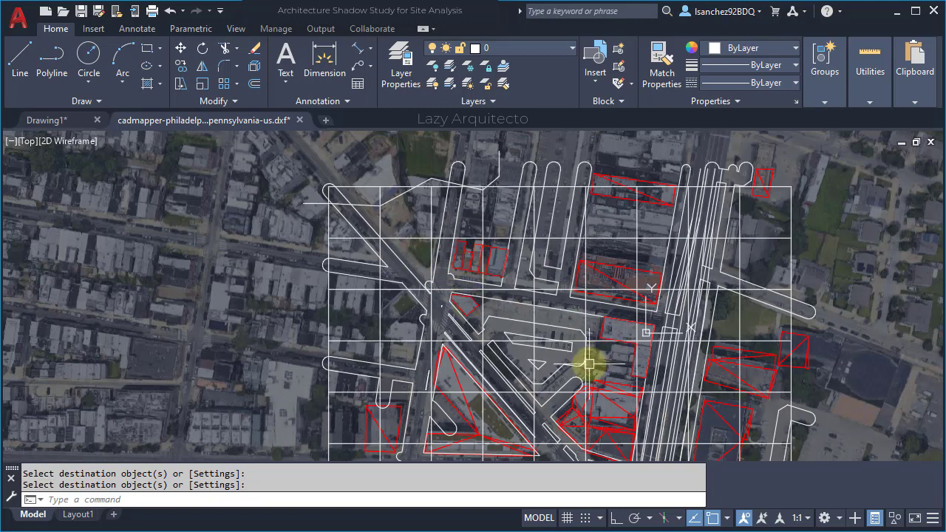
{"action": "middle_click_drag", "start_coordinate": [549, 376], "coordinate": [589, 285], "text": "shift"}
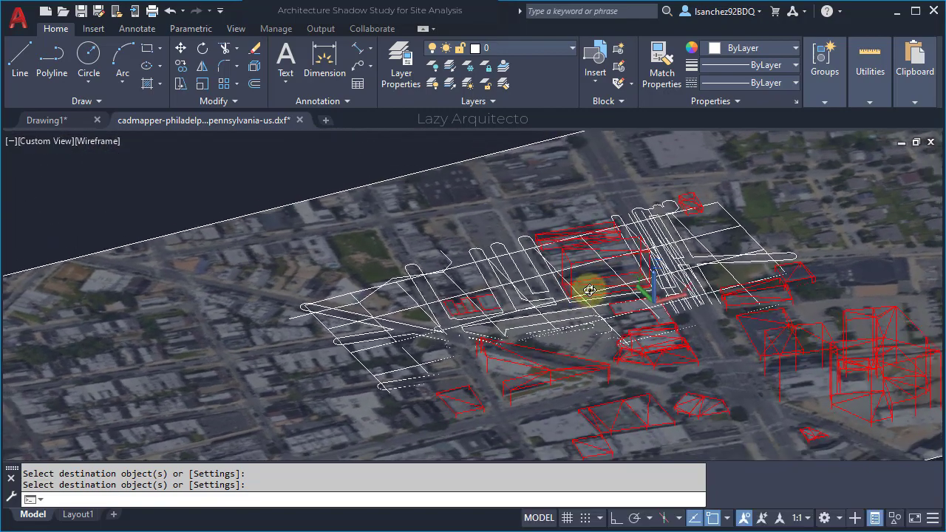
Switch the viewport visual style to Shaded and zoom in on the site
{"action": "left_click", "coordinate": [92, 147]}
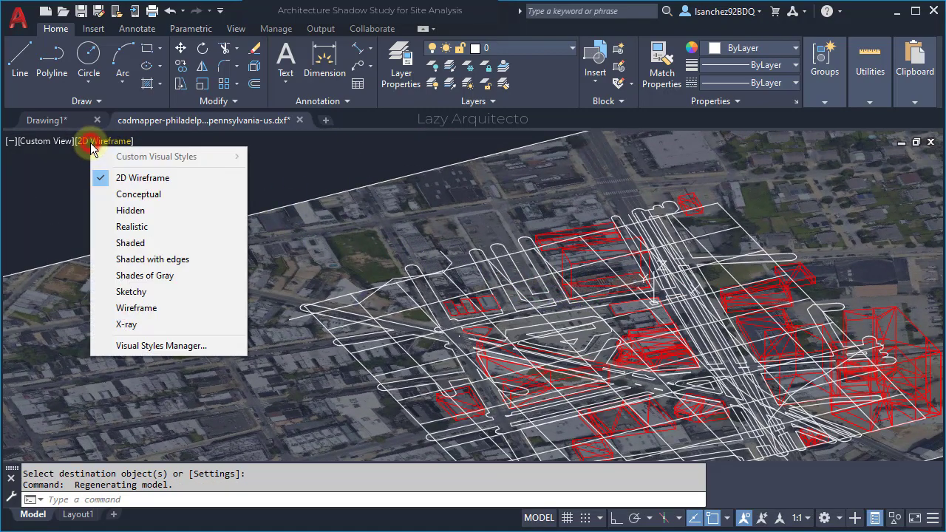
{"action": "left_click", "coordinate": [130, 243]}
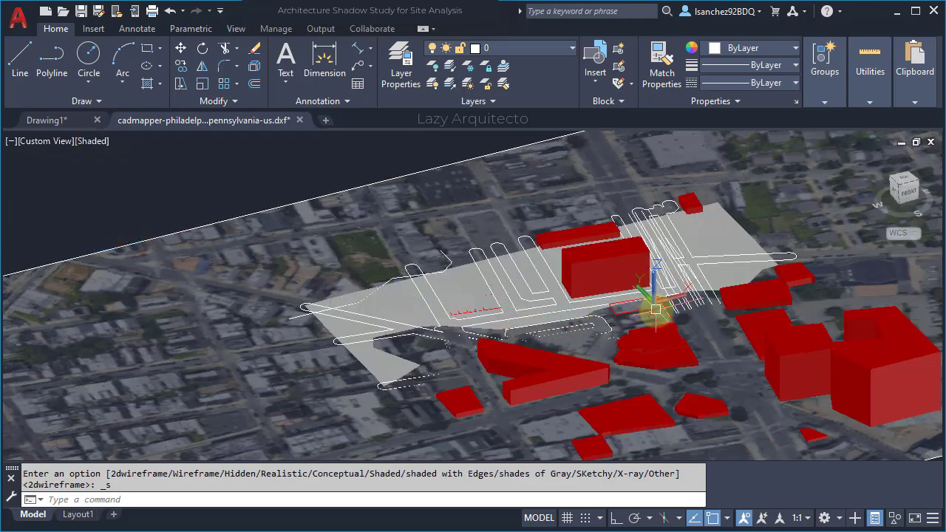
{"action": "scroll", "coordinate": [702, 285], "scroll_direction": "up", "scroll_amount": 1}
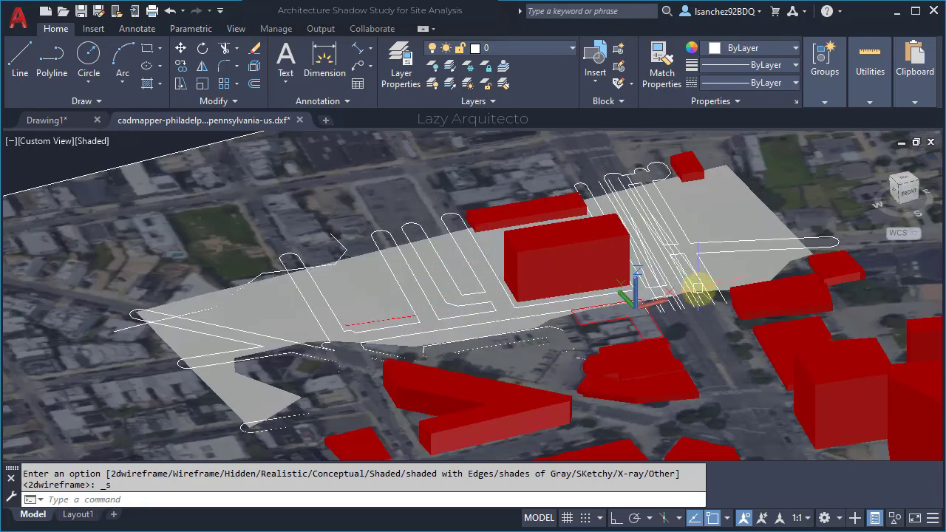
{"action": "scroll", "coordinate": [628, 327], "scroll_direction": "up", "scroll_amount": 1}
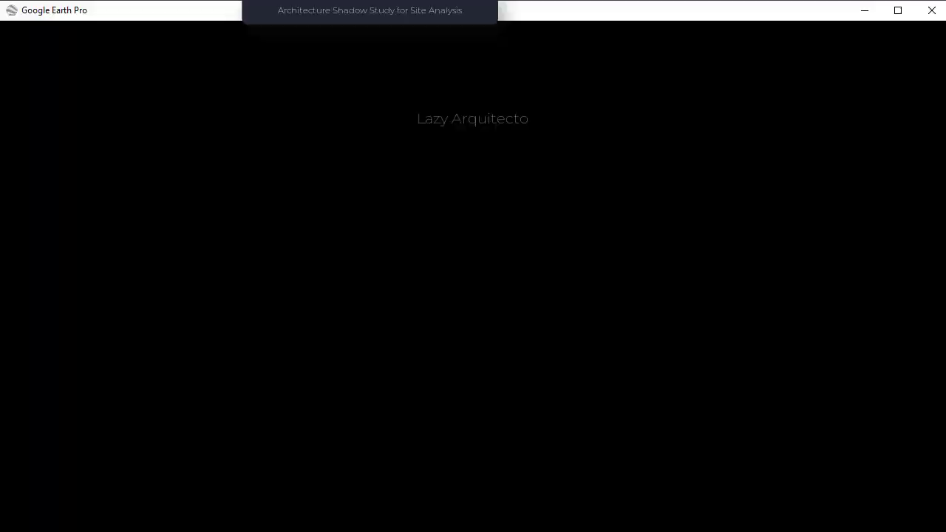
Orbit and zoom Google Earth's 3D view to face the brick building by the parking lot
{"action": "left_click_drag", "start_coordinate": [654, 348], "coordinate": [603, 292]}
{"action": "mouse_move", "coordinate": [603, 292]}
{"action": "middle_mouse_down"}
{"action": "mouse_move", "coordinate": [596, 274]}
{"action": "mouse_move", "coordinate": [613, 328]}
{"action": "mouse_move", "coordinate": [612, 310]}
{"action": "mouse_move", "coordinate": [668, 273]}
{"action": "middle_mouse_up"}
{"action": "right_click_drag", "start_coordinate": [667, 273], "coordinate": [602, 355]}
{"action": "middle_click_drag", "start_coordinate": [602, 355], "coordinate": [587, 437]}
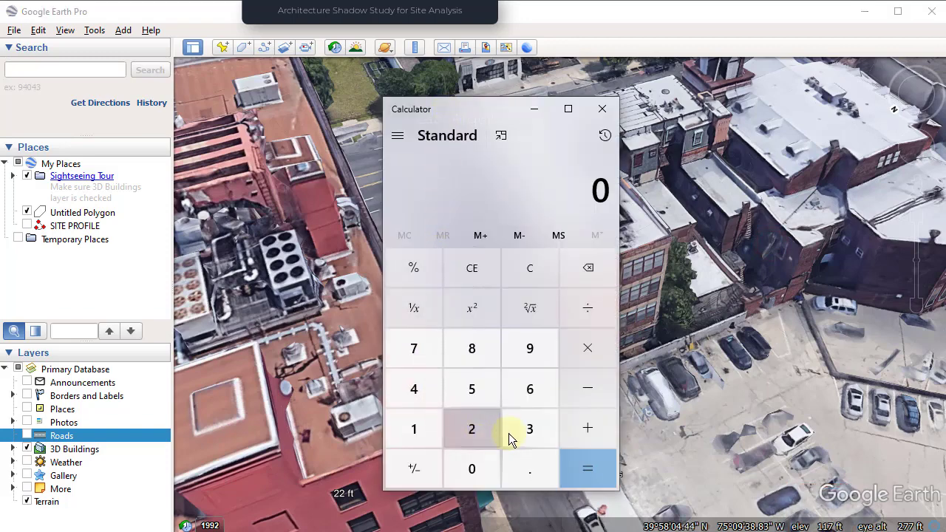
Compute 126 − 67 = 59 in Calculator, then close it and minimize Google Earth
{"action": "type", "text": "6-67"}
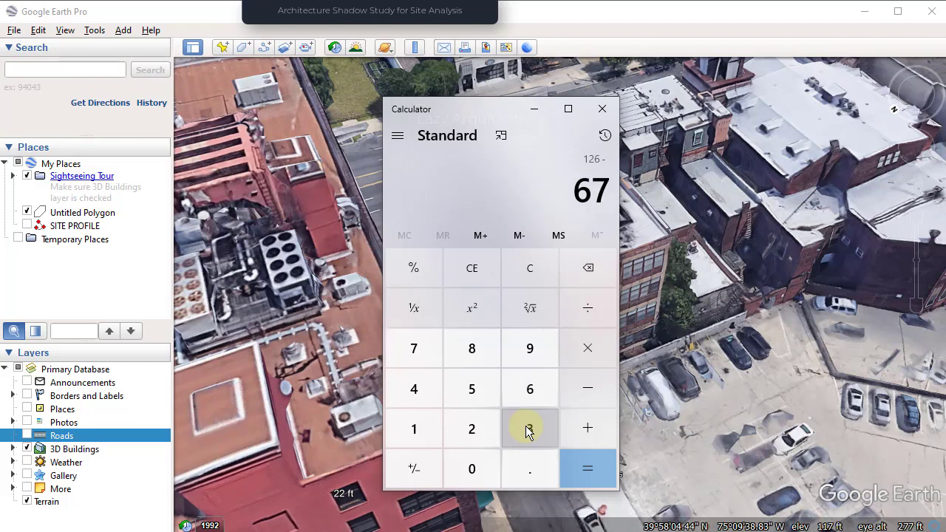
{"action": "key", "text": "Return"}
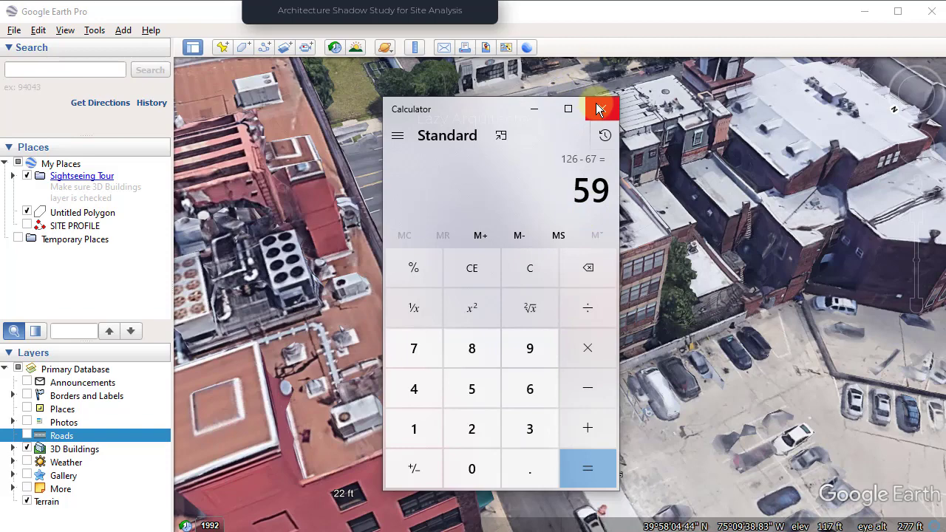
{"action": "left_click", "coordinate": [539, 111]}
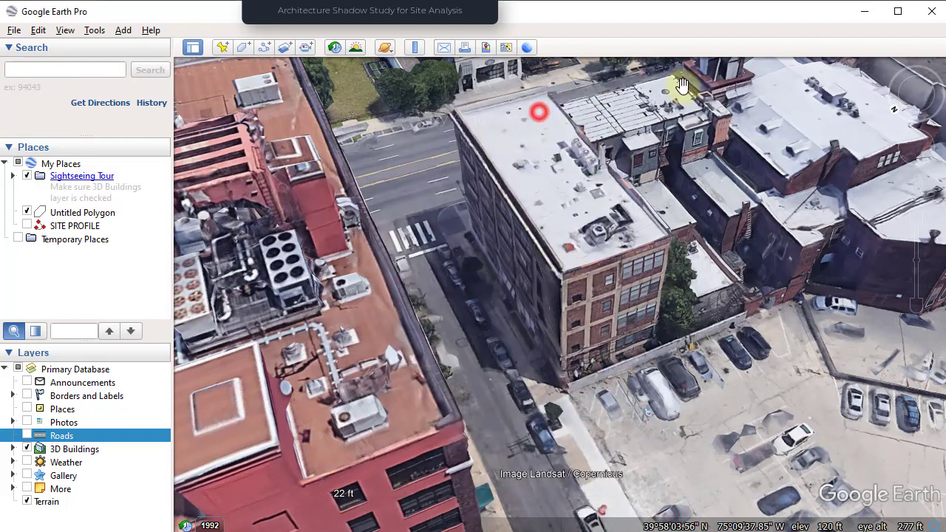
{"action": "left_click", "coordinate": [861, 11]}
Extrude the parking-lot building's outline to a height of 59 and orbit to inspect it
{"action": "middle_click_drag", "start_coordinate": [598, 342], "coordinate": [622, 368]}
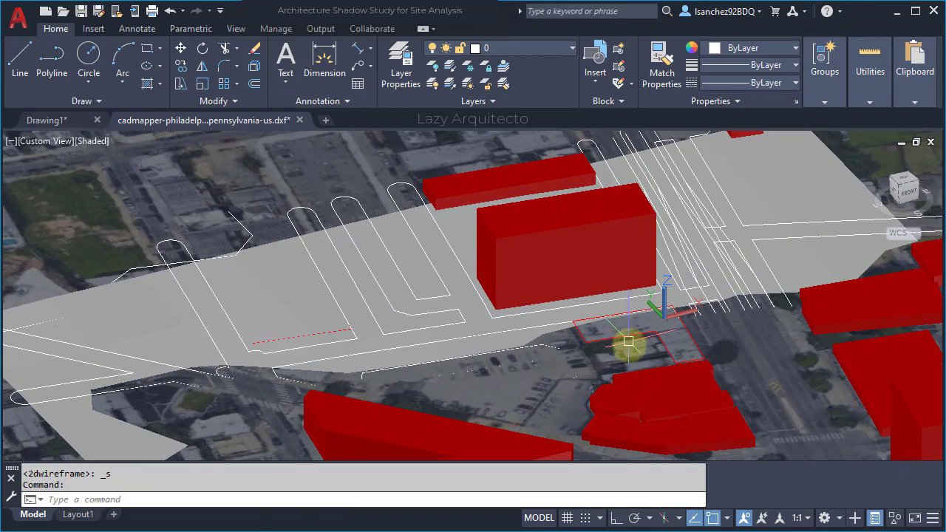
{"action": "type", "text": "U"}
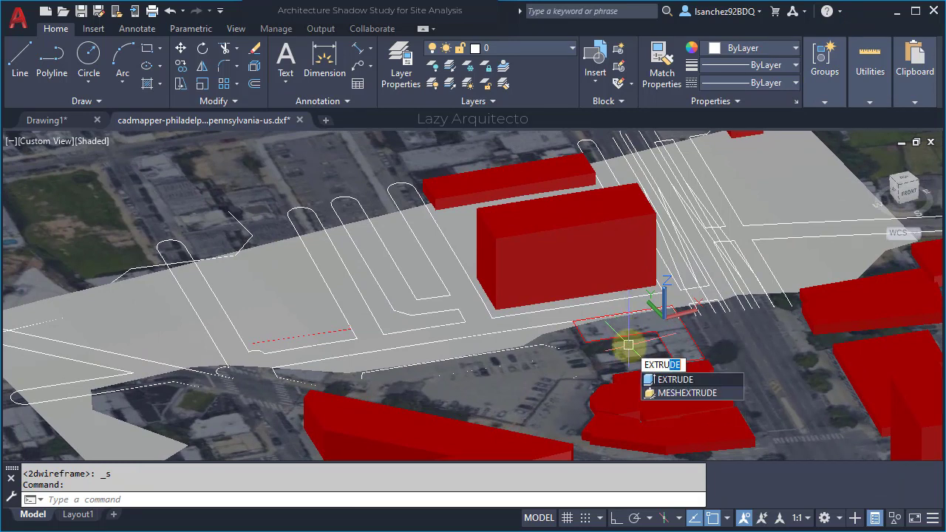
{"action": "key", "text": "Return"}
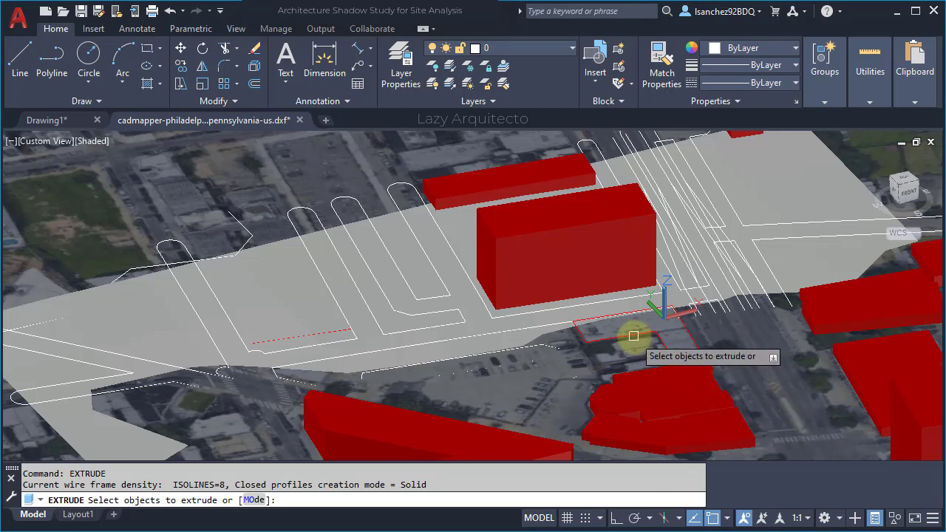
{"action": "left_click", "coordinate": [633, 336]}
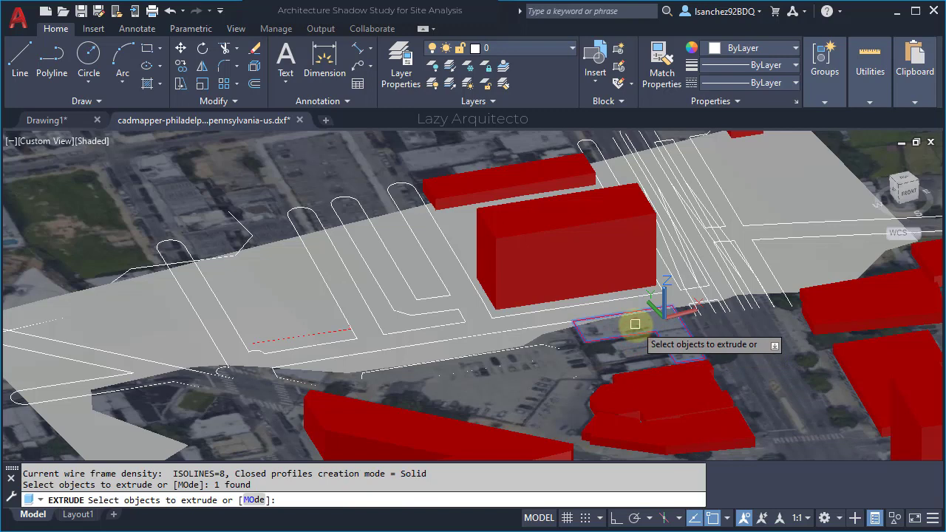
{"action": "key", "text": "Return"}
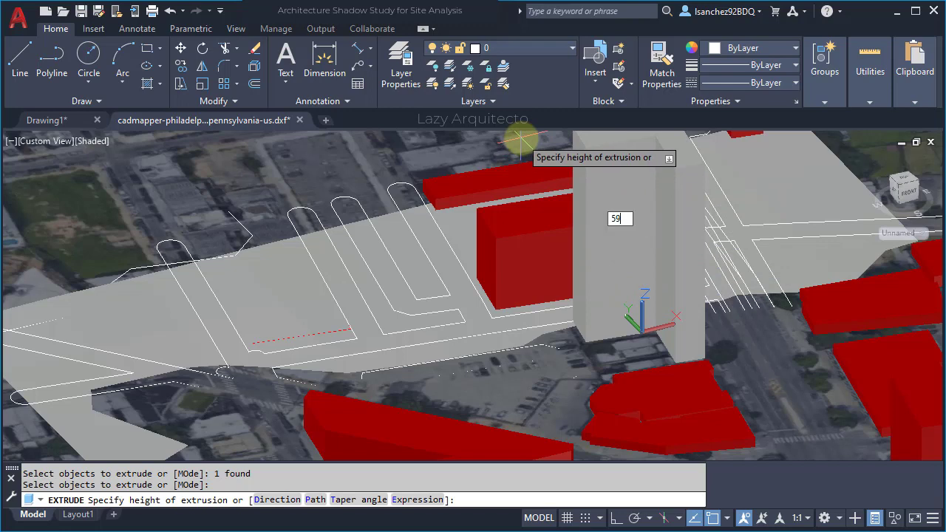
{"action": "key", "text": "Return"}
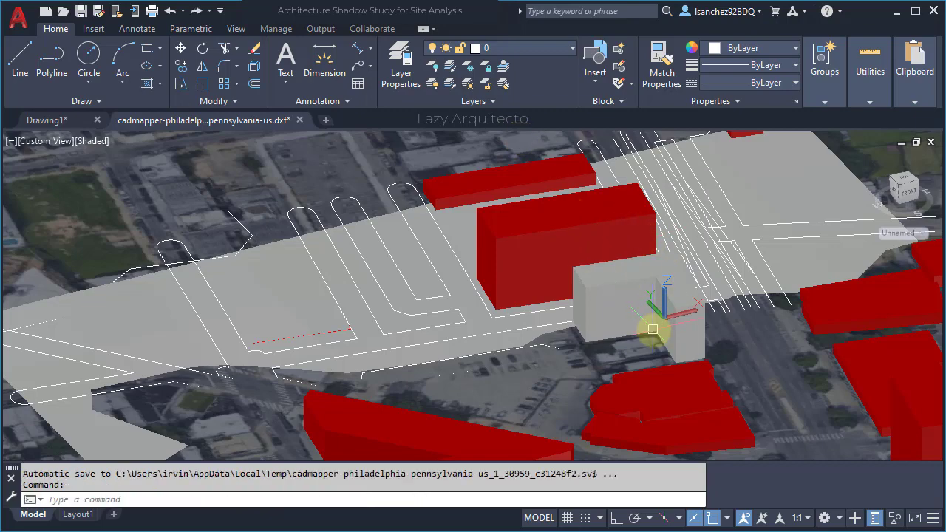
{"action": "middle_click_drag", "start_coordinate": [652, 329], "coordinate": [742, 307]}
{"action": "middle_click_drag", "start_coordinate": [560, 327], "coordinate": [648, 299], "text": "shift"}
Orbit in on the plaza corner and pick the ground mesh, cancelling a failed layer freeze
{"action": "middle_click_drag", "start_coordinate": [569, 271], "coordinate": [539, 348], "text": "shift"}
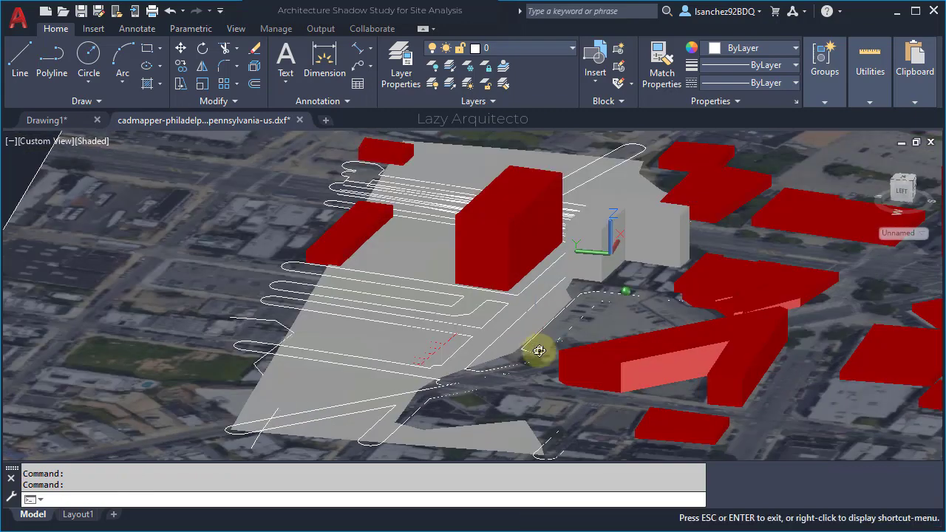
{"action": "scroll", "coordinate": [543, 363], "scroll_direction": "up", "scroll_amount": 5}
{"action": "scroll", "coordinate": [533, 414], "scroll_direction": "up", "scroll_amount": 2}
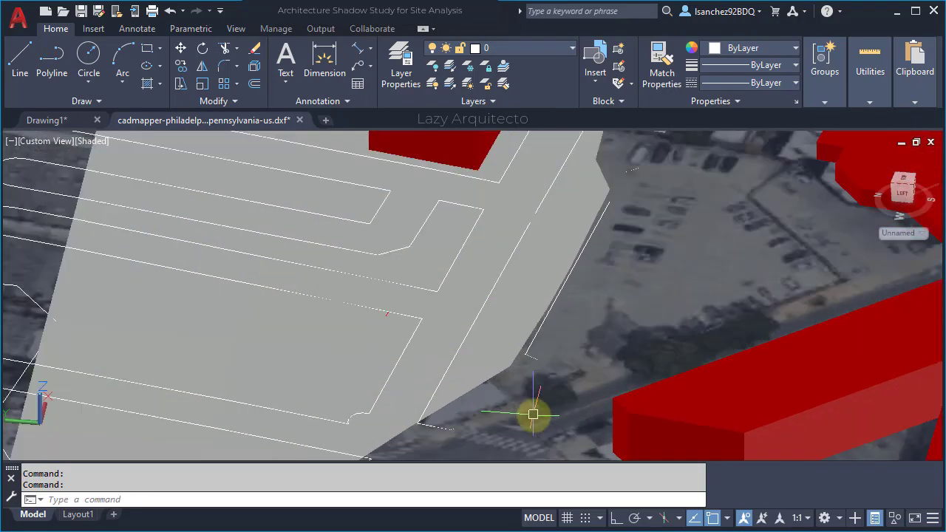
{"action": "mouse_move", "coordinate": [532, 414]}
{"action": "middle_mouse_down", "text": "shift"}
{"action": "mouse_move", "coordinate": [535, 382]}
{"action": "mouse_move", "coordinate": [543, 414]}
{"action": "middle_mouse_up", "text": "shift"}
{"action": "left_click", "coordinate": [528, 363]}
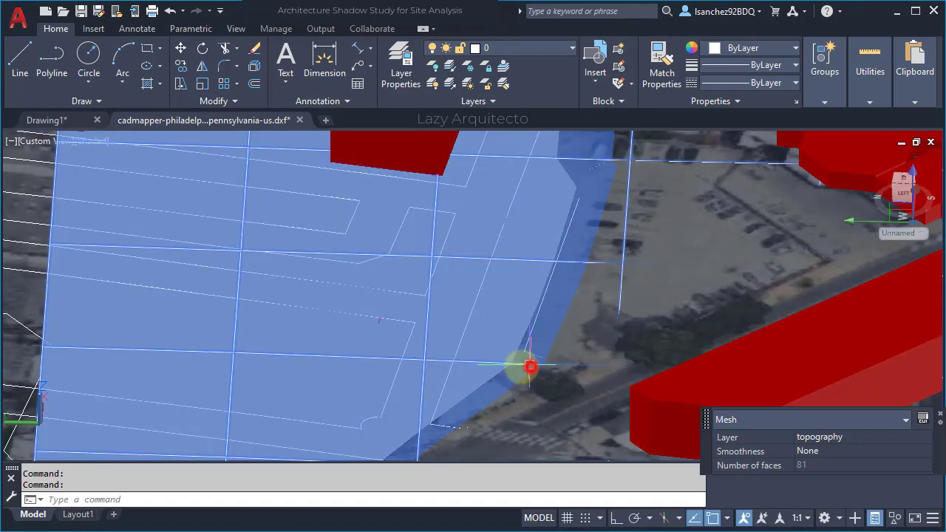
{"action": "key", "text": "Escape"}
{"action": "left_click", "coordinate": [541, 383]}
{"action": "key", "text": "Escape"}
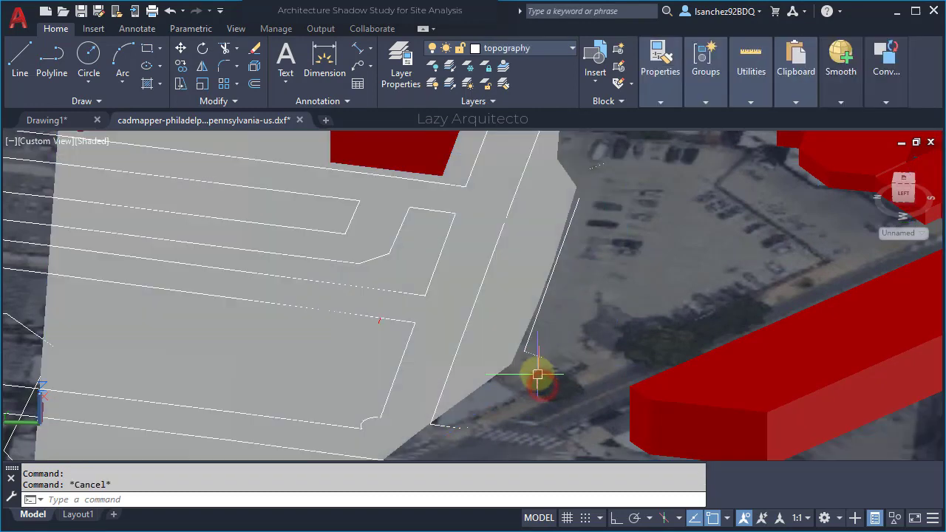
{"action": "left_click", "coordinate": [532, 359]}
{"action": "scroll", "coordinate": [532, 359], "scroll_direction": "down", "scroll_amount": 4}
{"action": "left_click", "coordinate": [531, 359]}
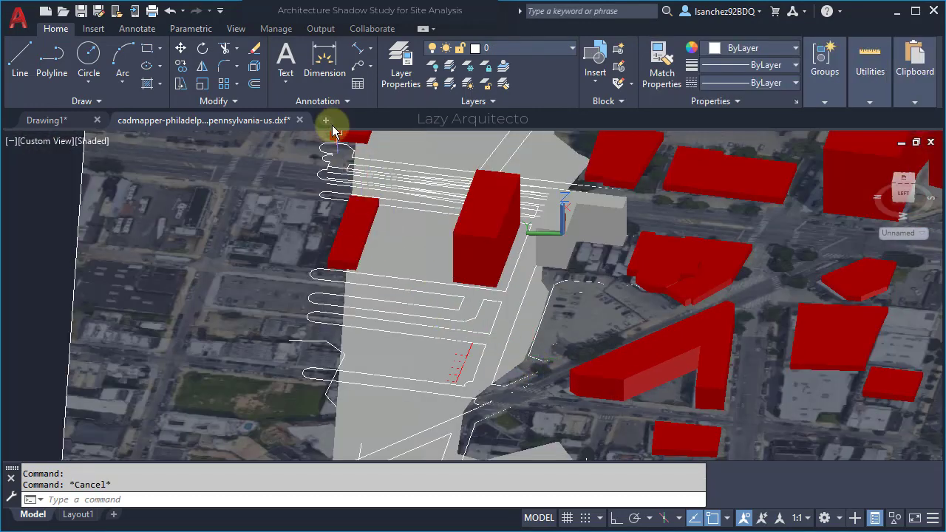
{"action": "key", "text": "Escape"}
Turn off Show Image for the satellite raster underlay
{"action": "left_click", "coordinate": [75, 271]}
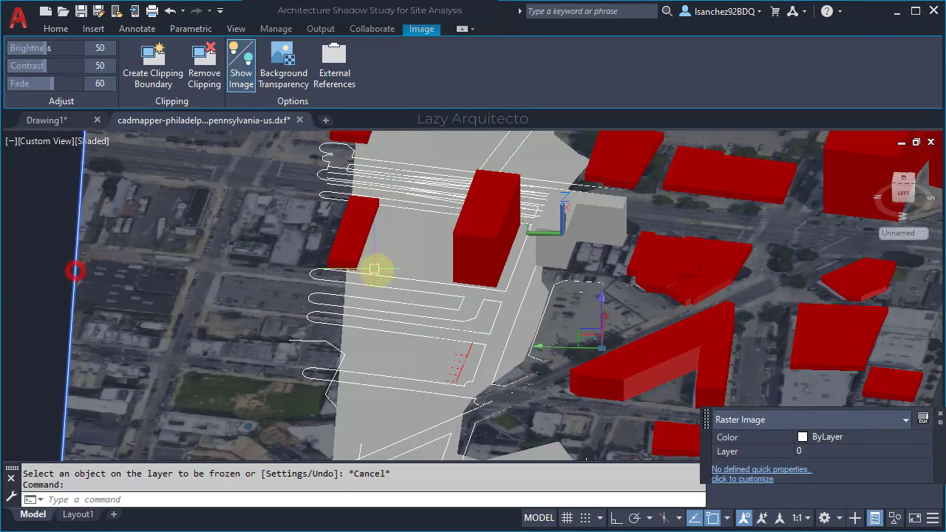
{"action": "left_click", "coordinate": [241, 84]}
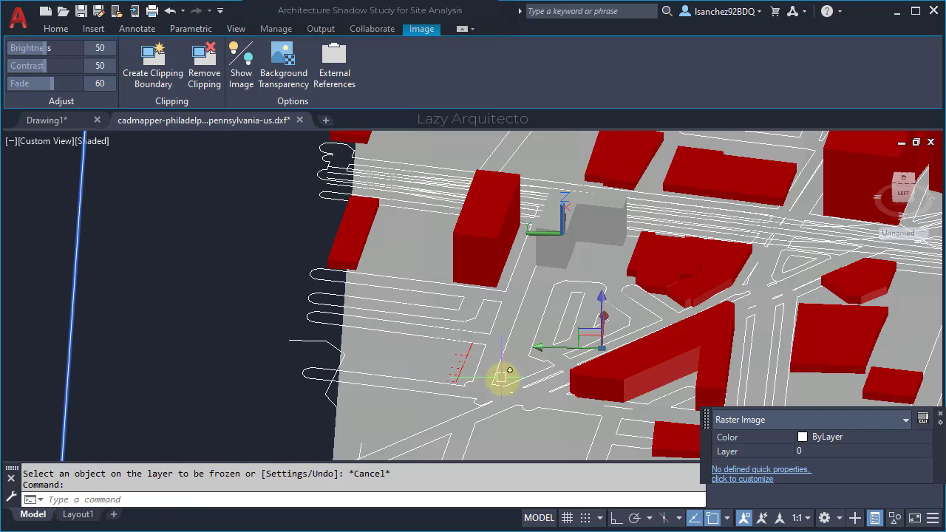
{"action": "key", "text": "Escape"}
{"action": "scroll", "coordinate": [522, 366], "scroll_direction": "up", "scroll_amount": 2}
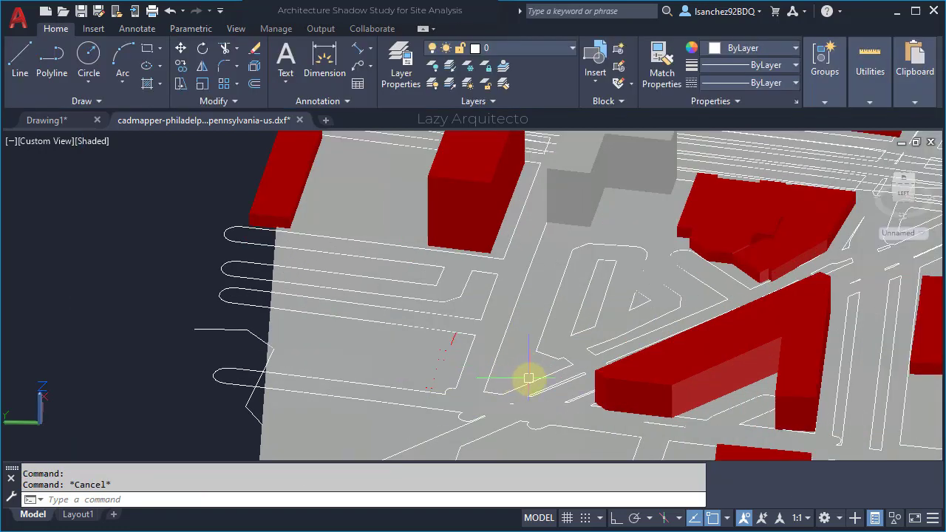
Freeze the topography layer by picking the ground mesh
{"action": "left_click", "coordinate": [272, 323]}
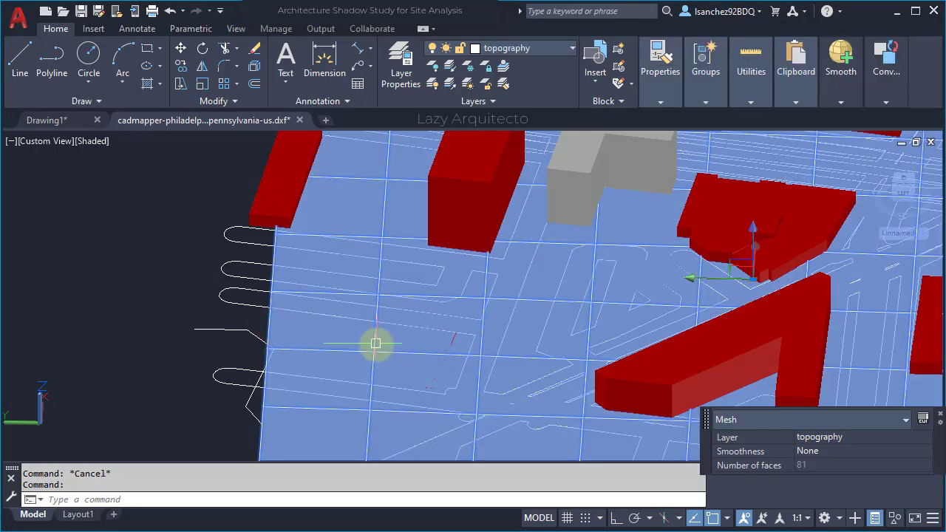
{"action": "key", "text": "Escape"}
{"action": "left_click", "coordinate": [466, 73]}
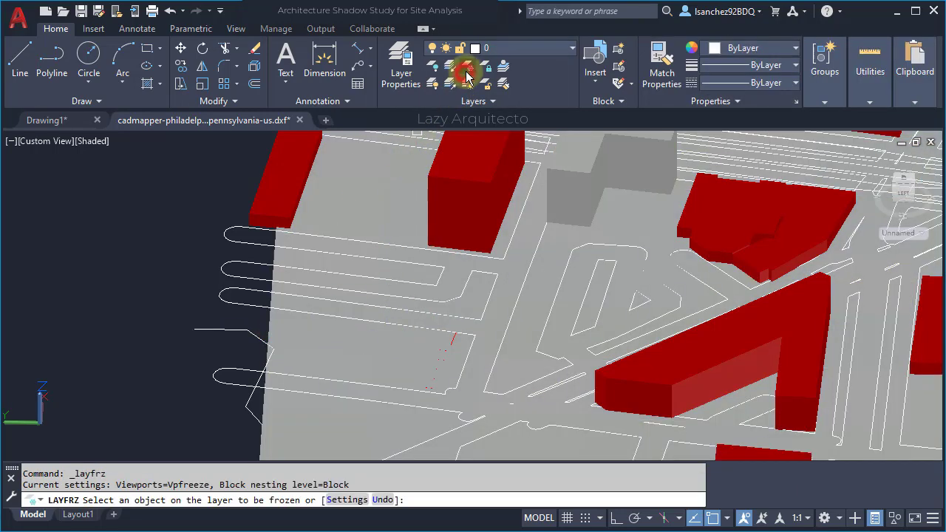
{"action": "left_click", "coordinate": [271, 321]}
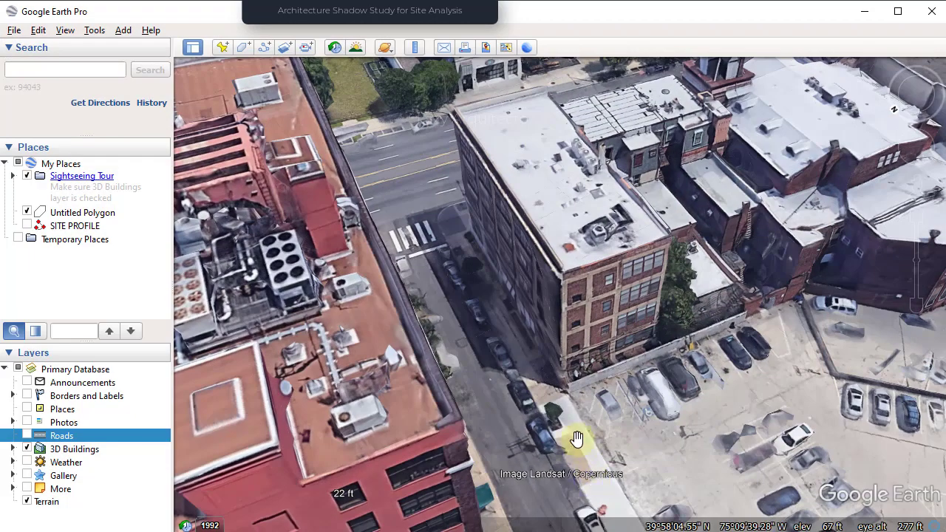
Bring the Google Earth view to an oblique close-up of the small corner building by the parking lot
{"action": "mouse_move", "coordinate": [574, 437]}
{"action": "left_mouse_down"}
{"action": "mouse_move", "coordinate": [467, 287]}
{"action": "mouse_move", "coordinate": [403, 155]}
{"action": "left_mouse_up"}
{"action": "scroll", "coordinate": [443, 197], "scroll_direction": "down", "scroll_amount": 1}
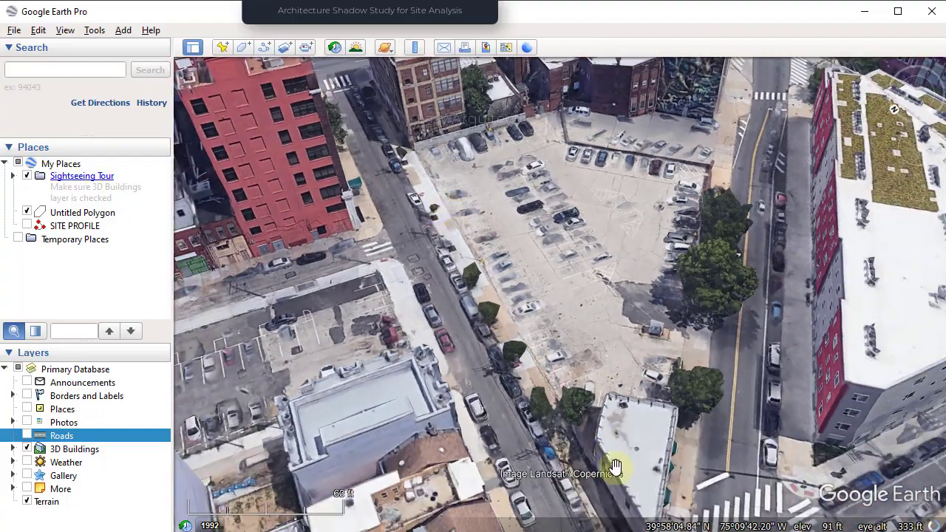
{"action": "left_click_drag", "start_coordinate": [616, 471], "coordinate": [584, 380]}
{"action": "middle_click_drag", "start_coordinate": [584, 380], "coordinate": [602, 451]}
{"action": "scroll", "coordinate": [603, 450], "scroll_direction": "up", "scroll_amount": 3}
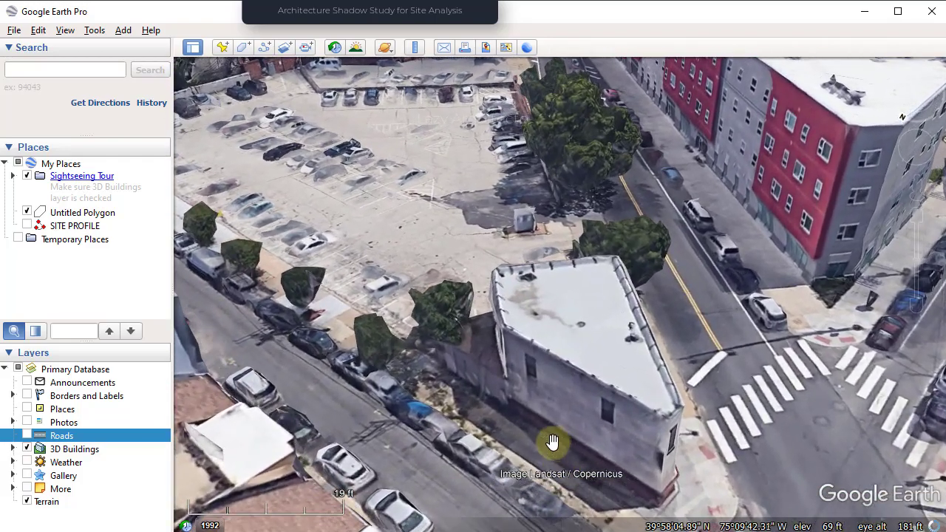
{"action": "left_click_drag", "start_coordinate": [554, 442], "coordinate": [507, 416]}
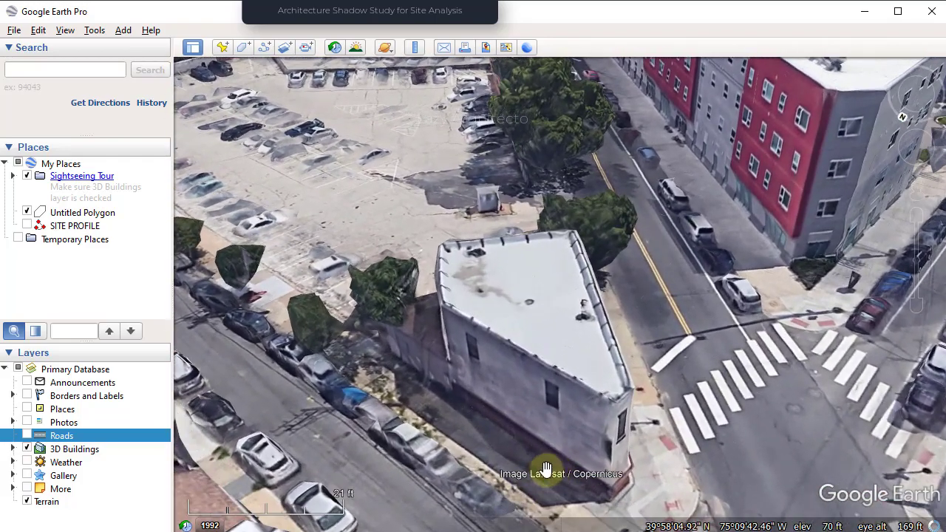
{"action": "double_click", "coordinate": [543, 464]}
{"action": "left_click_drag", "start_coordinate": [511, 484], "coordinate": [444, 414]}
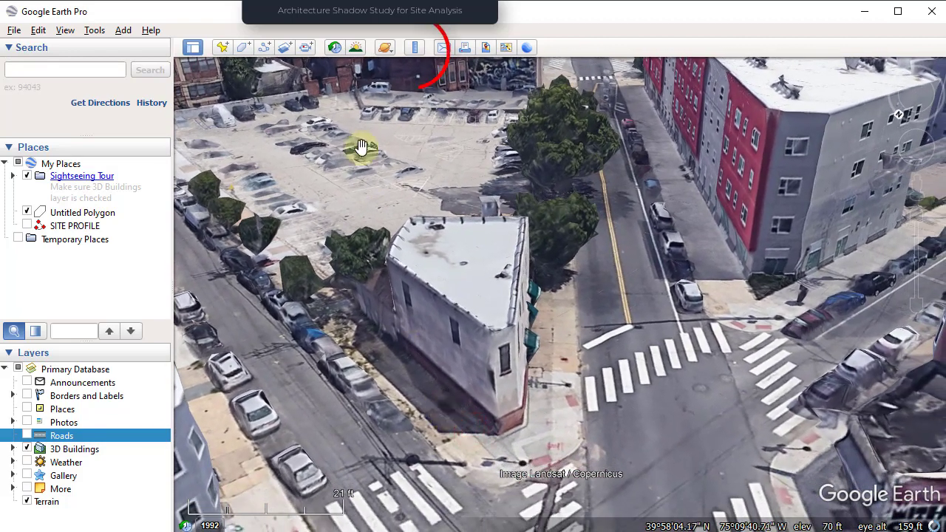
Measure the corner building's wall with the 3D path ruler, reading 23.50 ft
{"action": "left_click", "coordinate": [415, 48]}
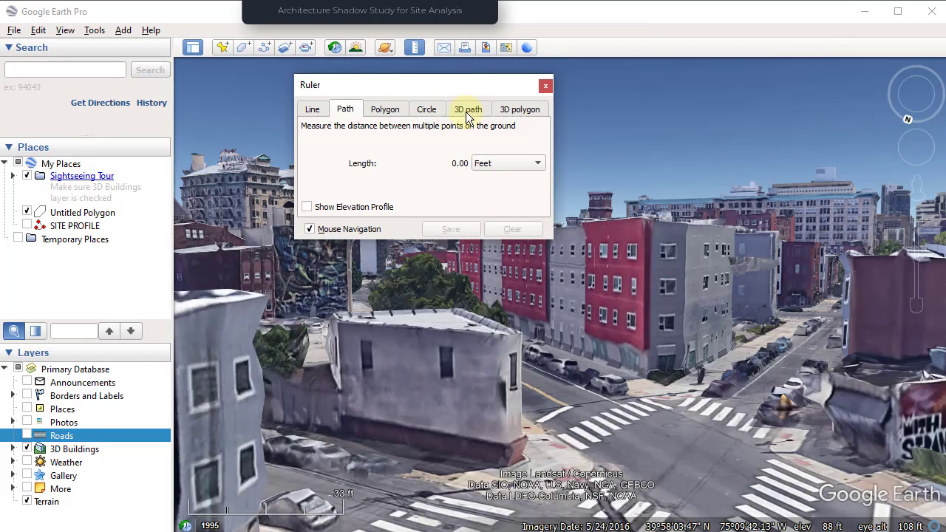
{"action": "left_click", "coordinate": [467, 113]}
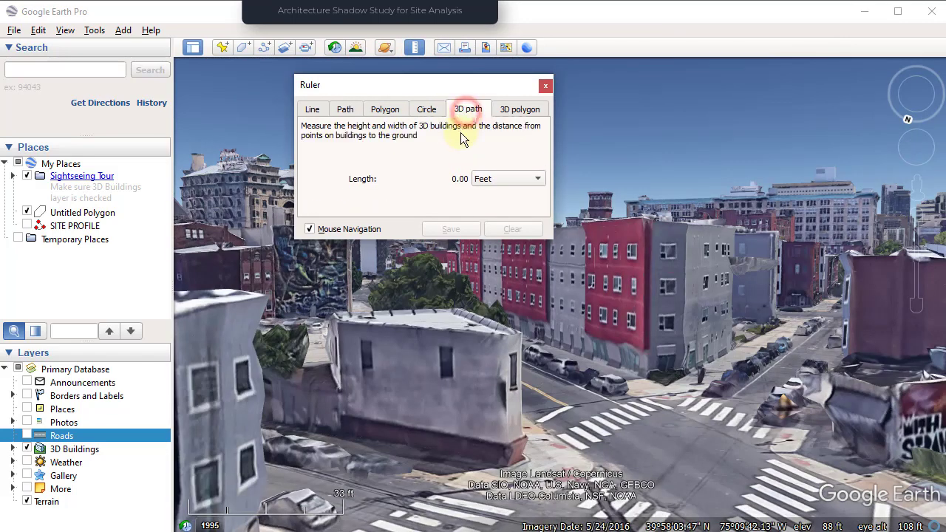
{"action": "left_click", "coordinate": [521, 466]}
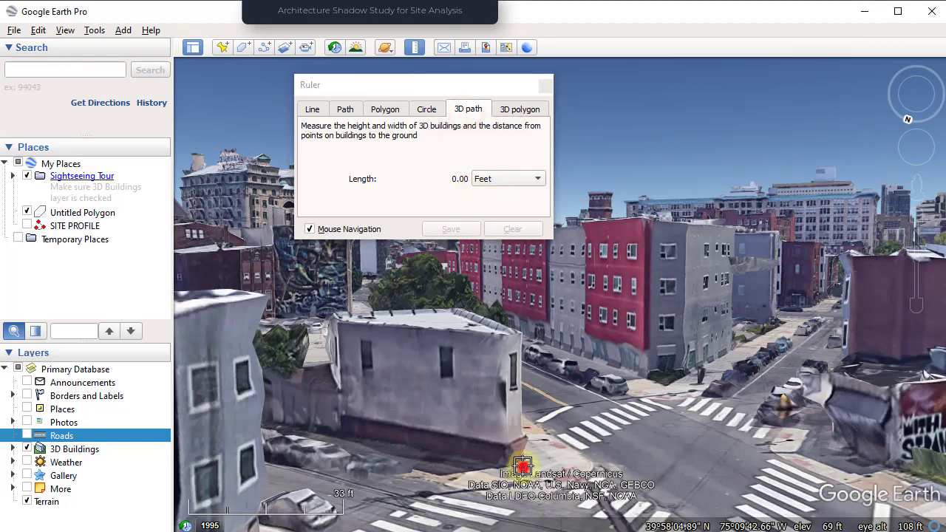
{"action": "left_click", "coordinate": [518, 334]}
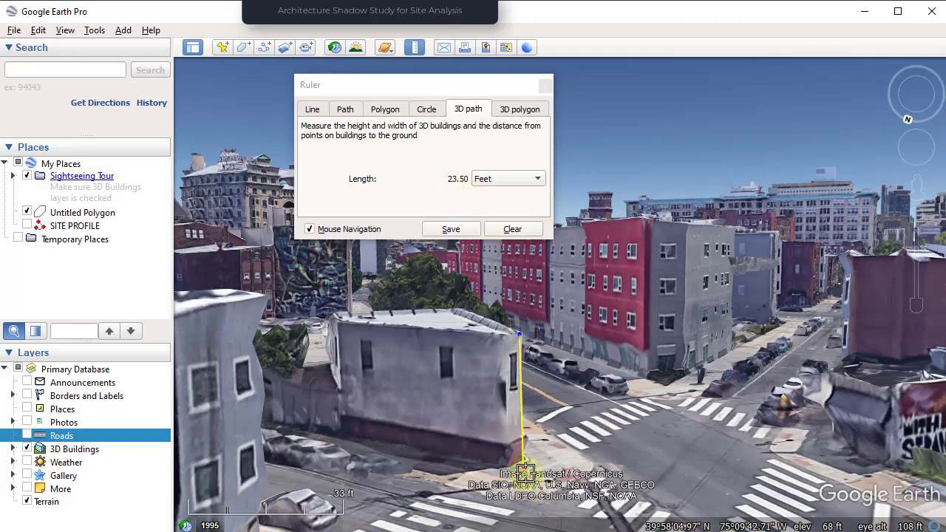
{"action": "scroll", "coordinate": [532, 428], "scroll_direction": "down", "scroll_amount": 2}
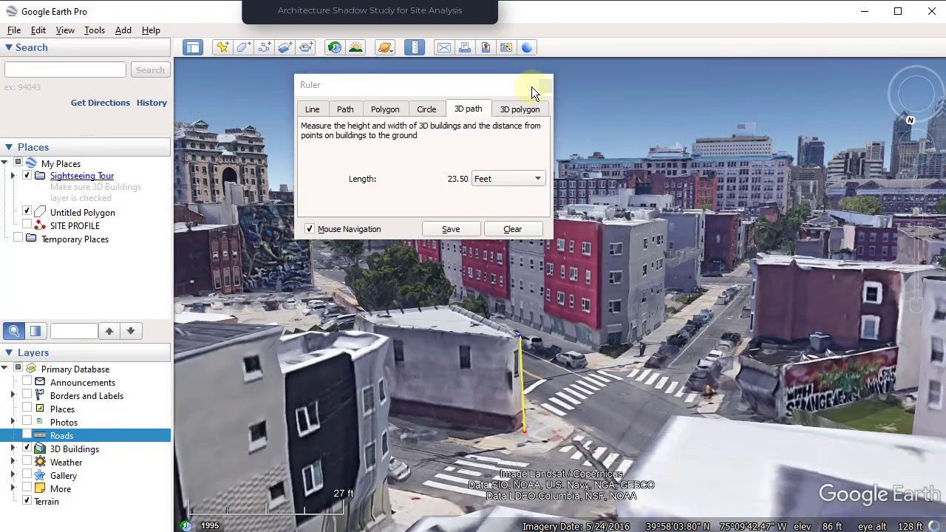
{"action": "left_click", "coordinate": [545, 89]}
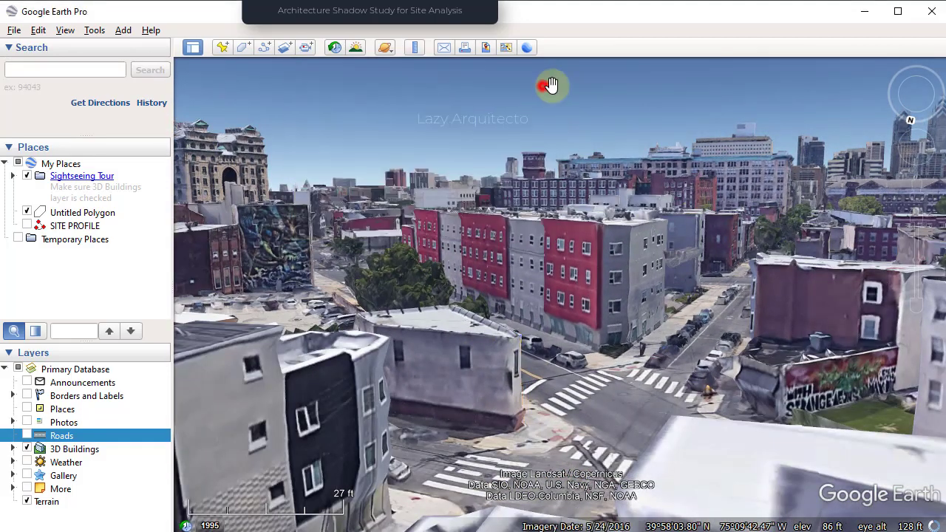
{"action": "left_click", "coordinate": [863, 11]}
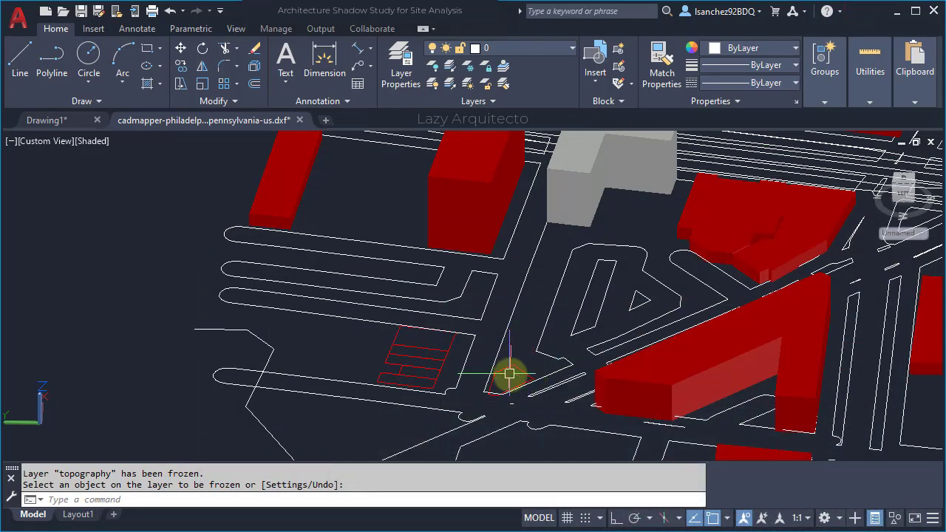
Extrude the corner building's polyline outline 23.5 ft tall with EXTRUDE
{"action": "type", "text": "EXTRIM"}
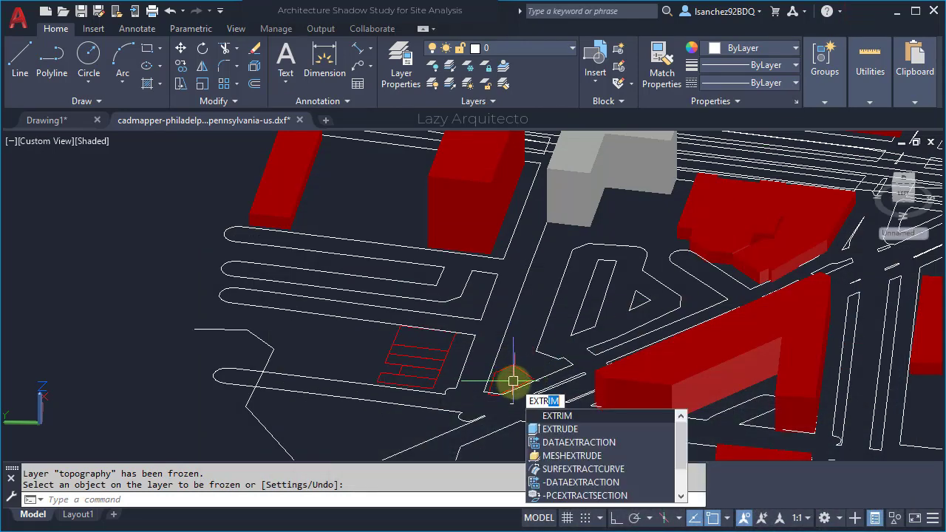
{"action": "key", "text": "Down"}
{"action": "key", "text": "Return"}
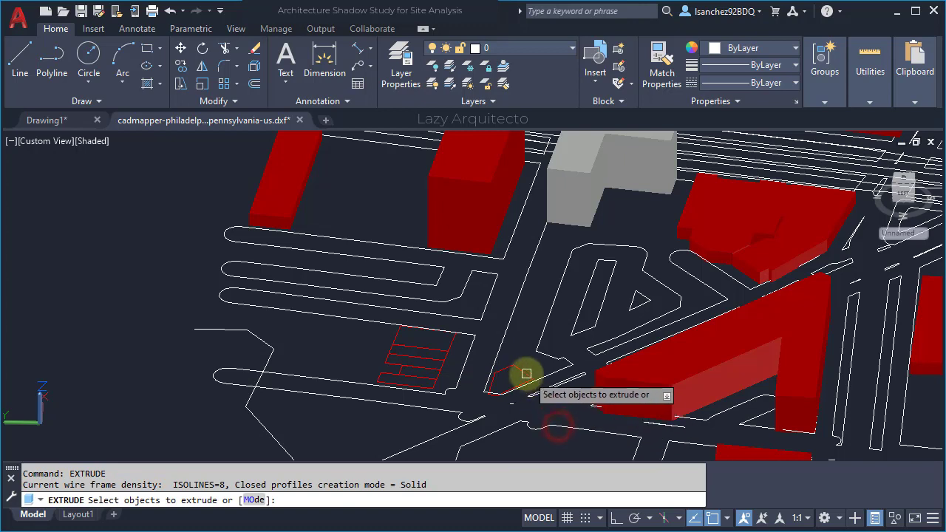
{"action": "left_click", "coordinate": [521, 371]}
{"action": "key", "text": "Return"}
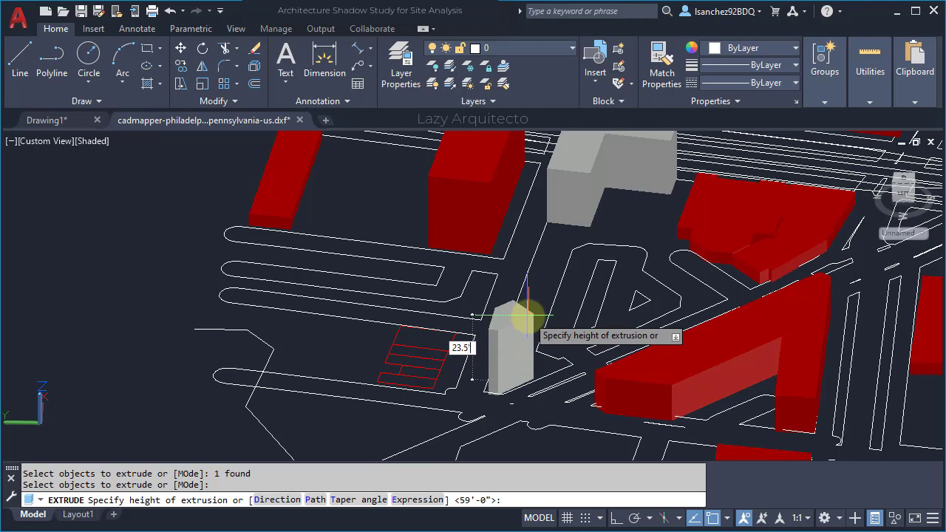
{"action": "key", "text": "Return"}
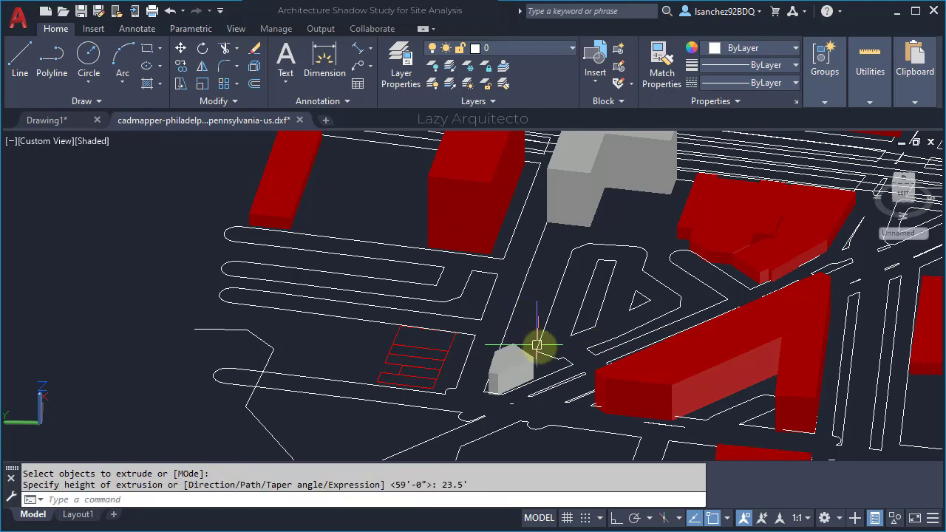
{"action": "middle_click_drag", "start_coordinate": [537, 345], "coordinate": [491, 386], "text": "shift"}
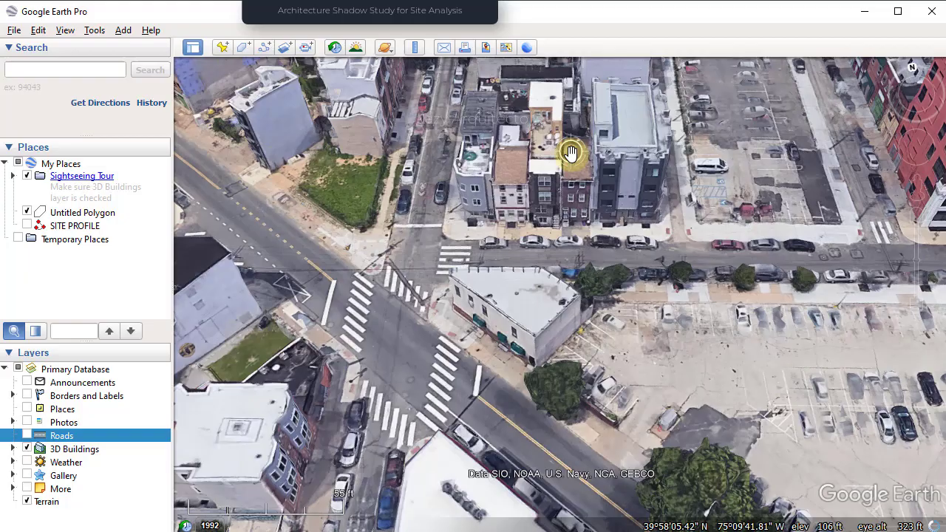
View the row houses and compute 112 − 69 = 43 ft as their height
{"action": "middle_click_drag", "start_coordinate": [571, 153], "coordinate": [616, 263]}
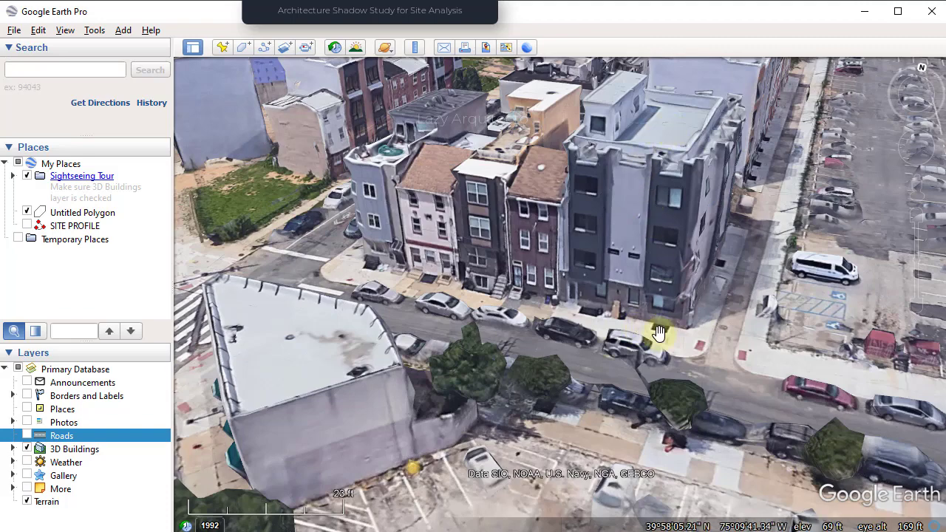
{"action": "type", "text": "112 "}
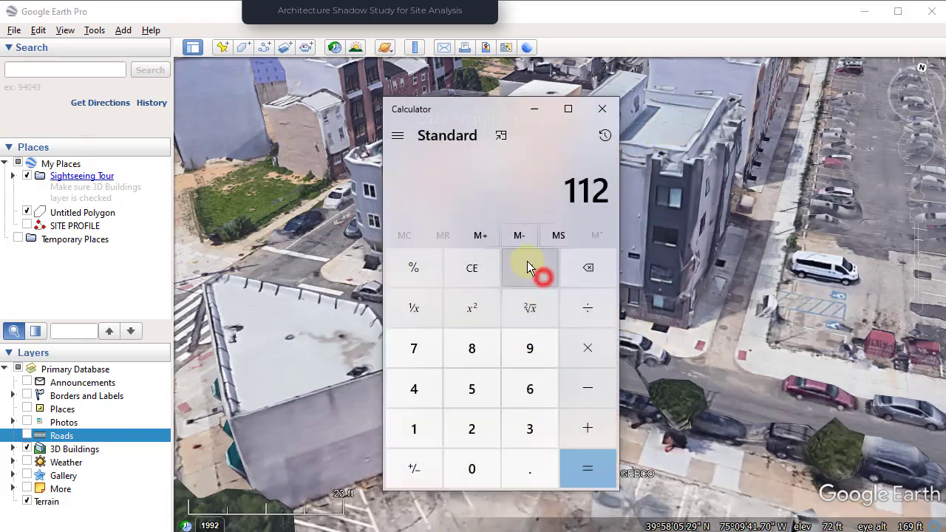
{"action": "type", "text": "- 69"}
{"action": "key", "text": "Return"}
{"action": "left_click", "coordinate": [534, 109]}
{"action": "left_click", "coordinate": [863, 12]}
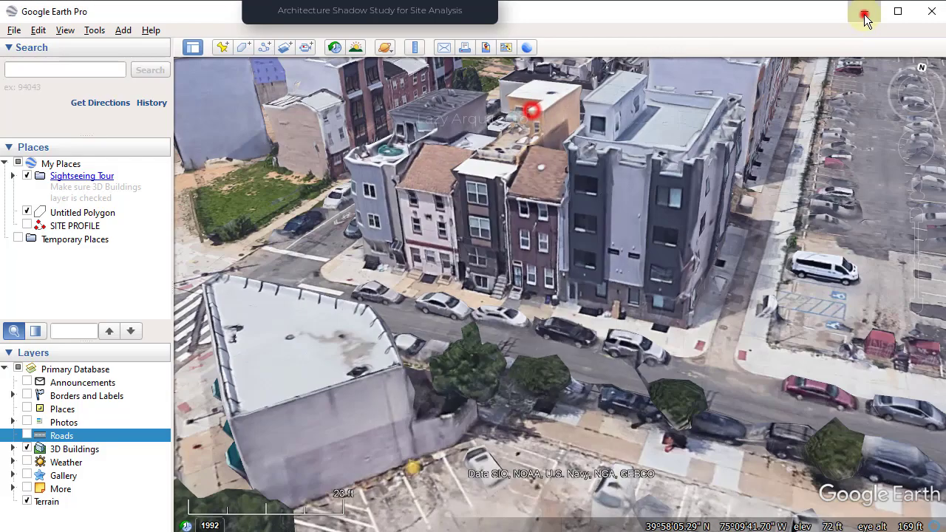
{"action": "scroll", "coordinate": [371, 443], "scroll_direction": "up", "scroll_amount": 3}
Extrude the five window-selected building outlines to 43 ft
{"action": "type", "text": "EXTRUDE"}
{"action": "key", "text": "Return"}
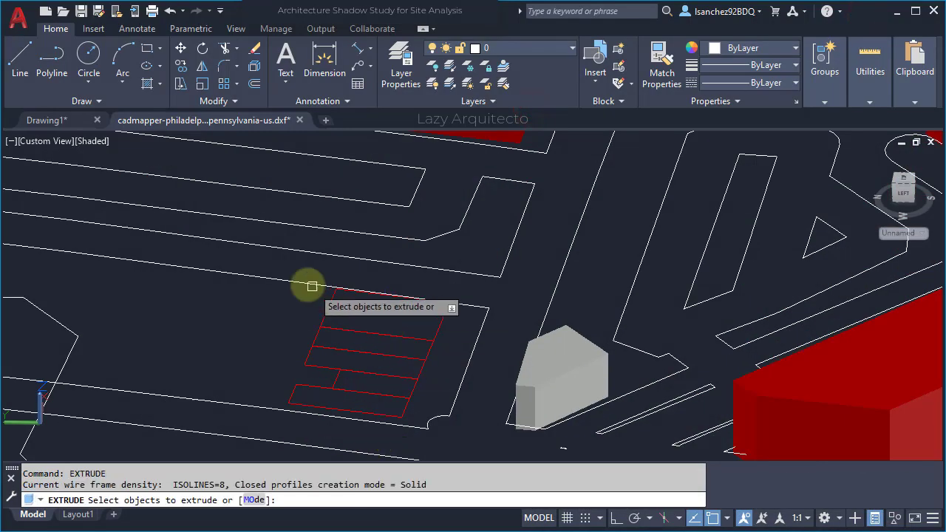
{"action": "left_click", "coordinate": [281, 264]}
{"action": "left_click", "coordinate": [456, 428]}
{"action": "key", "text": "Return"}
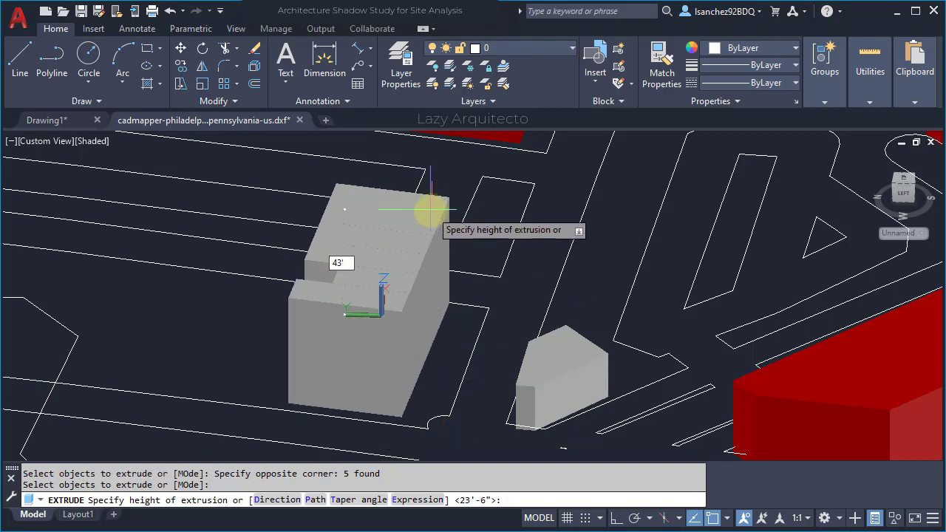
{"action": "type", "text": "43"}
{"action": "key", "text": "Return"}
Select four of the new solids and set their Height to 40' in Quick Properties
{"action": "middle_click_drag", "start_coordinate": [498, 273], "coordinate": [296, 252], "text": "shift"}
{"action": "left_click", "coordinate": [295, 251]}
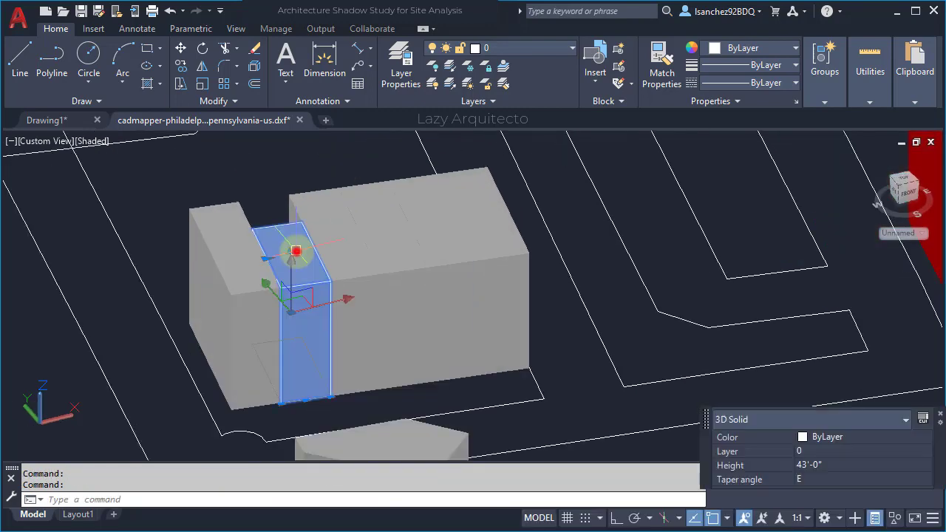
{"action": "key", "text": "Escape"}
{"action": "left_click", "coordinate": [243, 262]}
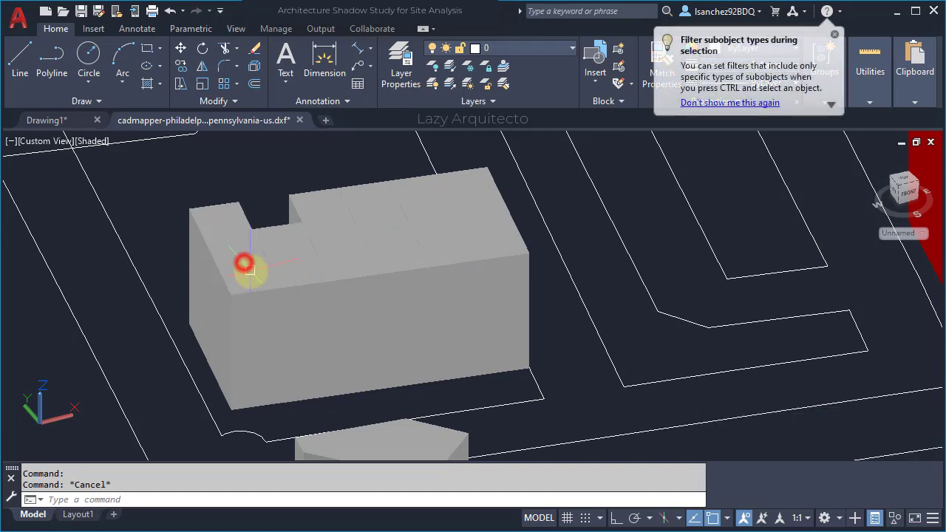
{"action": "left_click", "coordinate": [288, 247]}
{"action": "left_click", "coordinate": [331, 233]}
{"action": "left_click", "coordinate": [385, 227]}
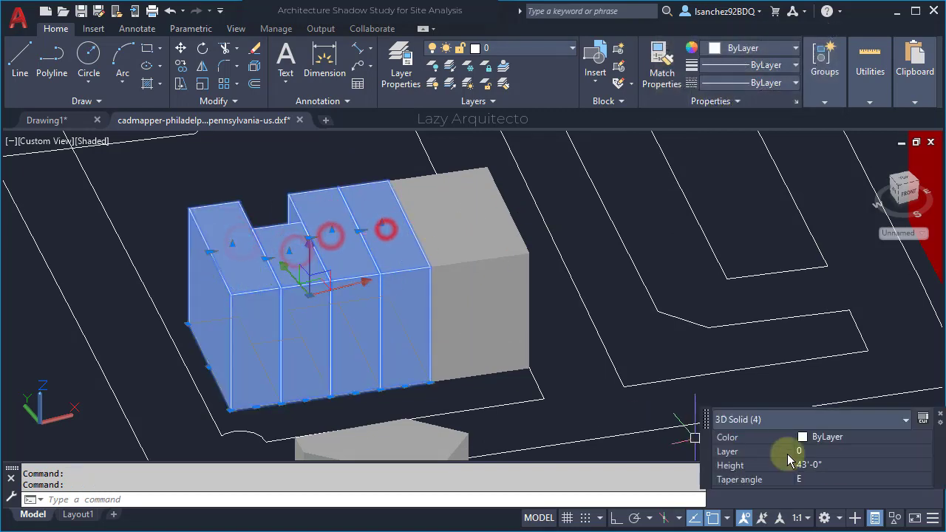
{"action": "type", "text": "4"}
{"action": "left_click", "coordinate": [838, 466]}
{"action": "type", "text": "4"}
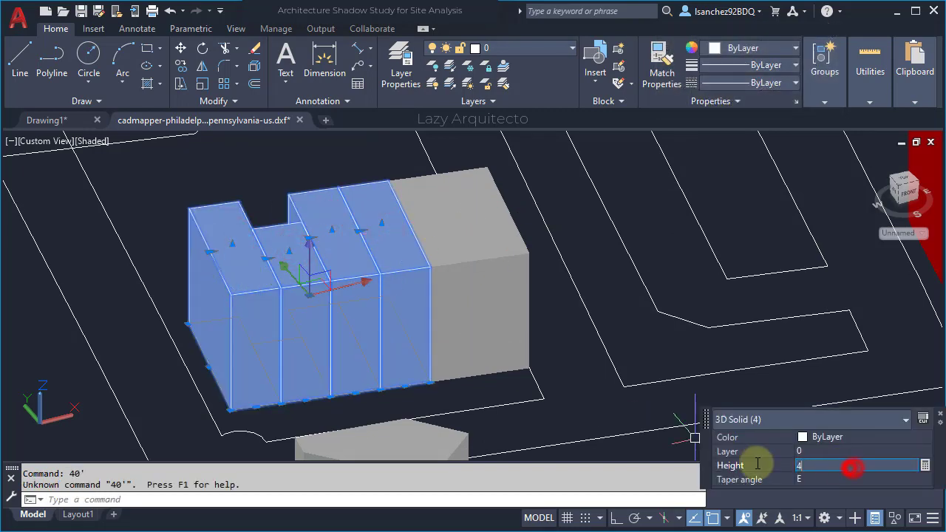
{"action": "type", "text": "0'"}
{"action": "key", "text": "Return"}
Change the selected solids' Height to 35', then deselect them
{"action": "middle_click_drag", "start_coordinate": [427, 312], "coordinate": [411, 303]}
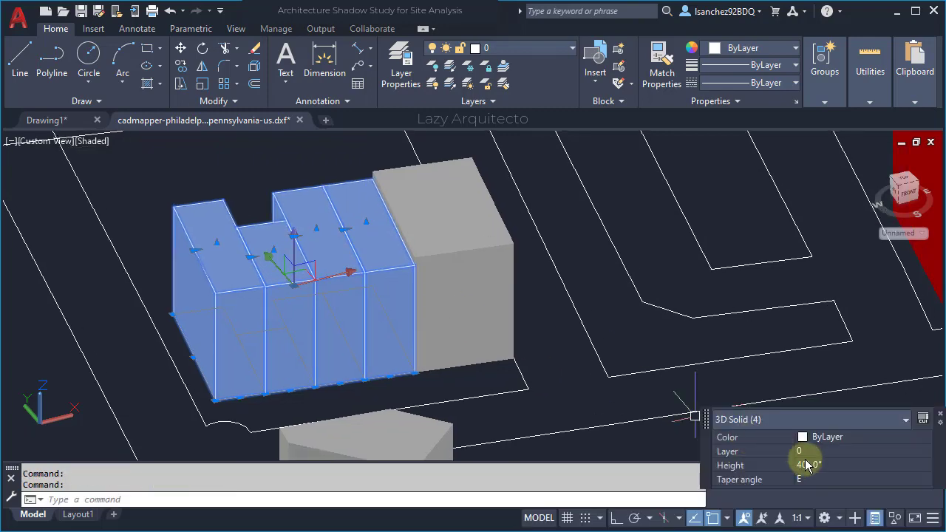
{"action": "left_click", "coordinate": [843, 464]}
{"action": "type", "text": "35'"}
{"action": "key", "text": "Return"}
{"action": "key", "text": "Escape"}
{"action": "middle_click_drag", "start_coordinate": [422, 344], "coordinate": [490, 345]}
{"action": "scroll", "coordinate": [333, 295], "scroll_direction": "down", "scroll_amount": 5}
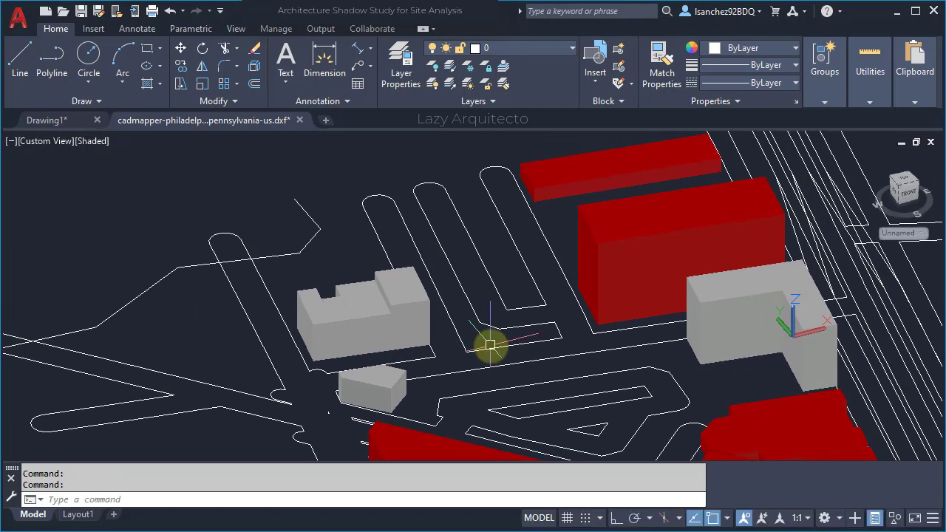
Match the tall red building's properties onto each grey solid so all turn red
{"action": "key", "text": "Return"}
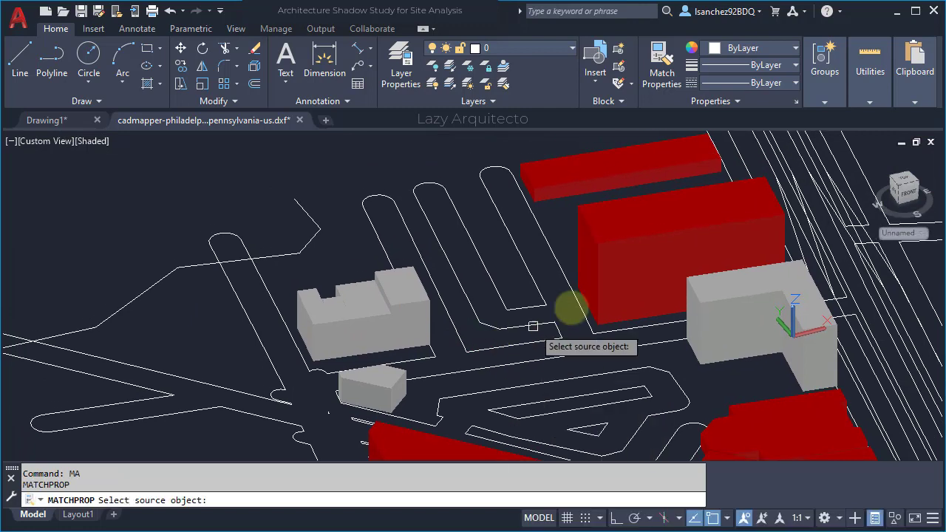
{"action": "left_click", "coordinate": [598, 251]}
{"action": "left_click", "coordinate": [377, 312]}
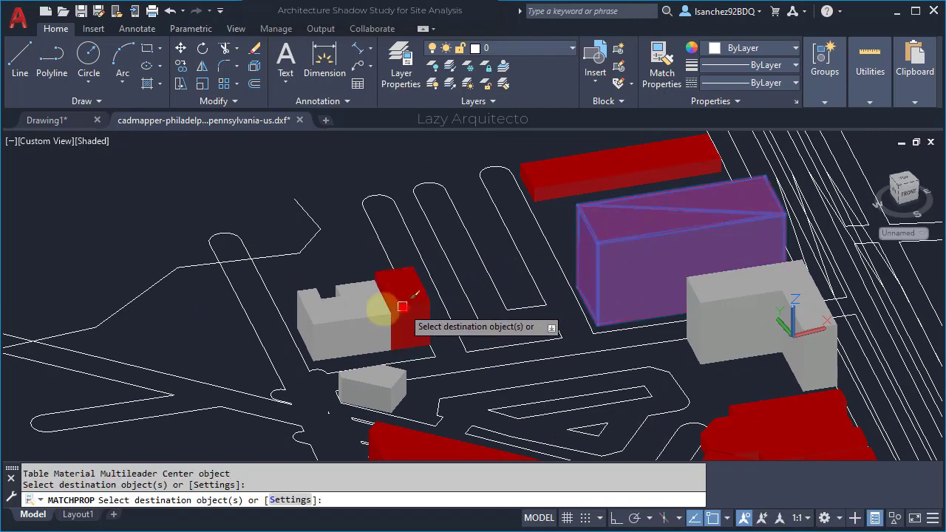
{"action": "left_click", "coordinate": [319, 318]}
{"action": "left_click", "coordinate": [375, 316]}
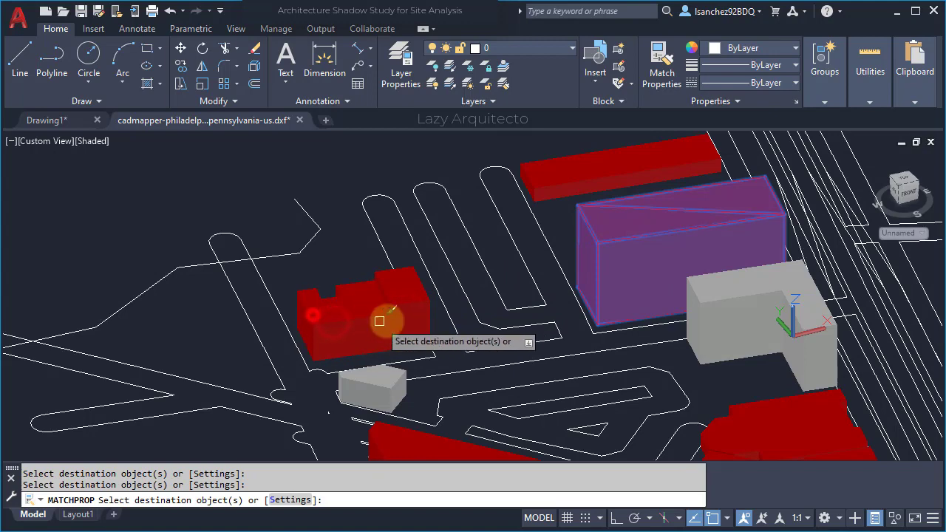
{"action": "left_click", "coordinate": [710, 303]}
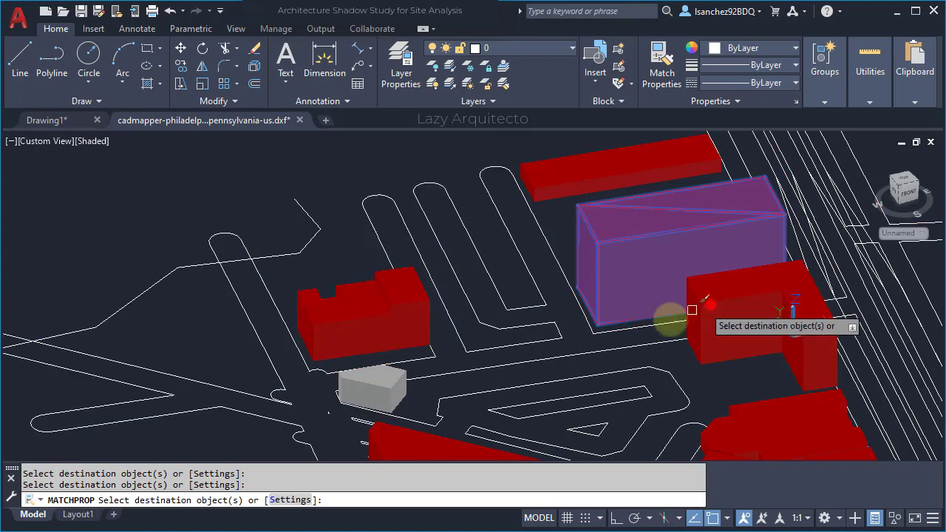
{"action": "left_click", "coordinate": [389, 385]}
{"action": "key", "text": "Return"}
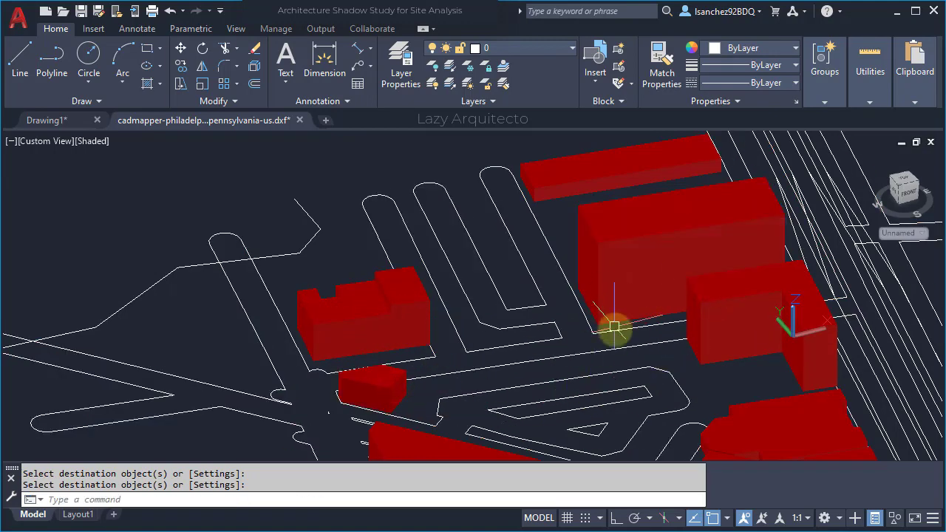
{"action": "scroll", "coordinate": [618, 345], "scroll_direction": "down", "scroll_amount": 2}
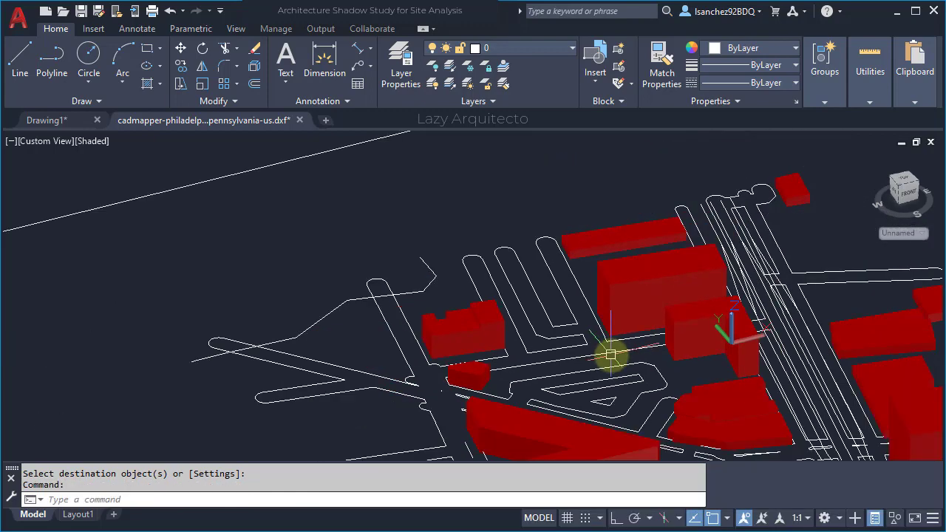
{"action": "scroll", "coordinate": [625, 399], "scroll_direction": "up", "scroll_amount": 2}
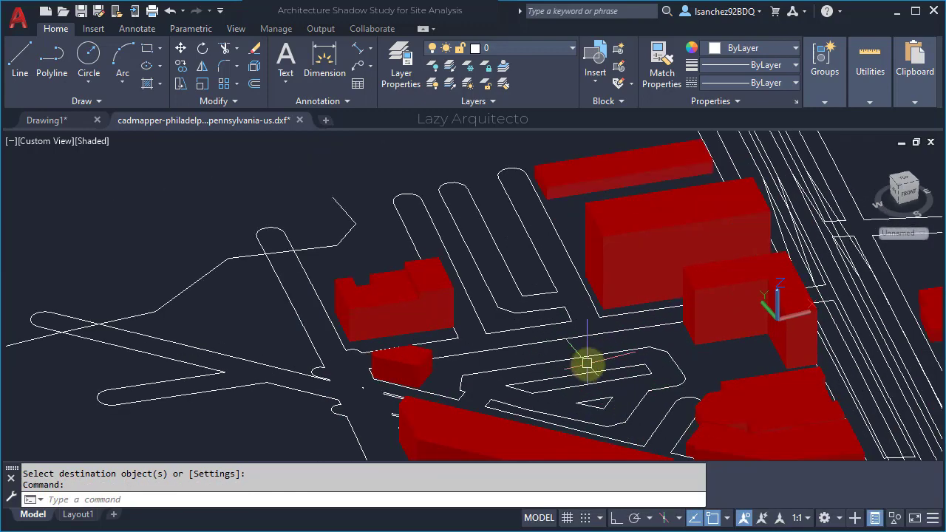
{"action": "middle_click_drag", "start_coordinate": [585, 363], "coordinate": [577, 330], "text": "shift"}
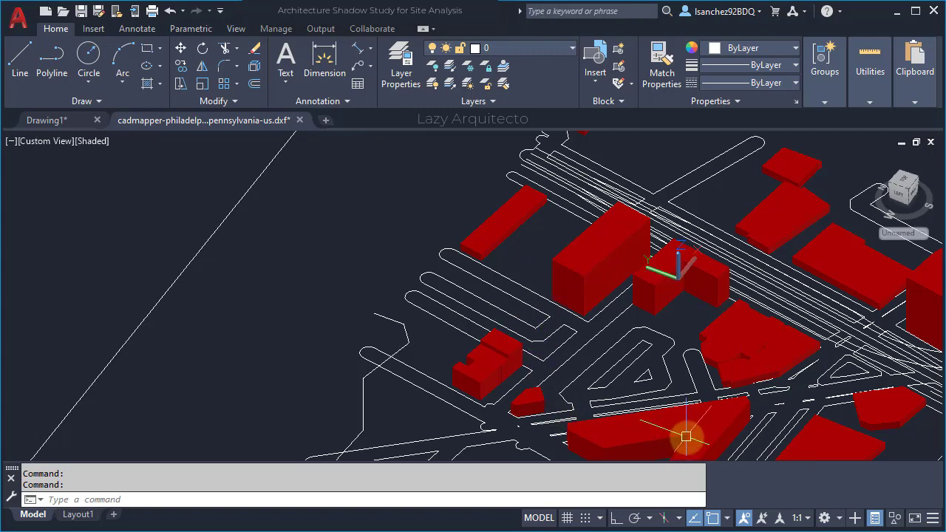
{"action": "scroll", "coordinate": [672, 429], "scroll_direction": "up", "scroll_amount": 3}
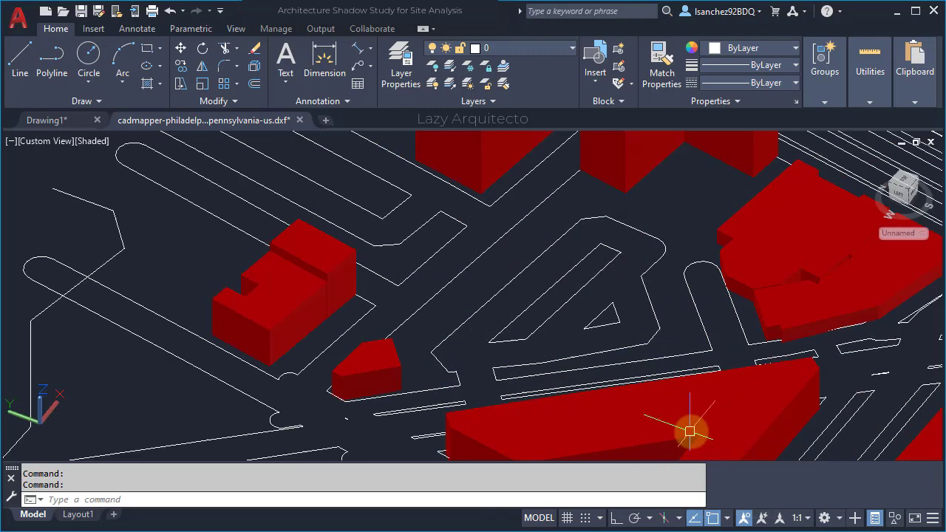
{"action": "middle_click_drag", "start_coordinate": [707, 406], "coordinate": [747, 452], "text": "shift"}
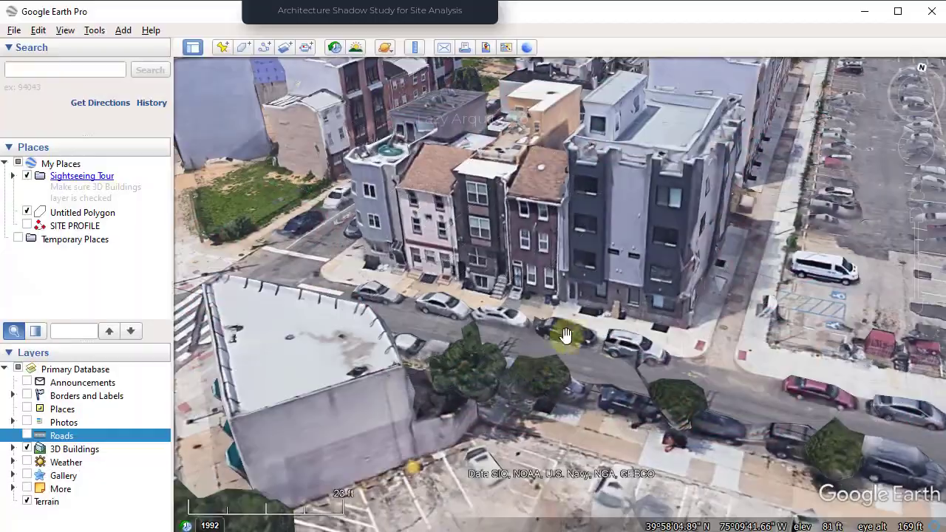
Compute 115 − 67 = 48 ft in Calculator as the apartment block's height
{"action": "scroll", "coordinate": [566, 342], "scroll_direction": "down", "scroll_amount": 3}
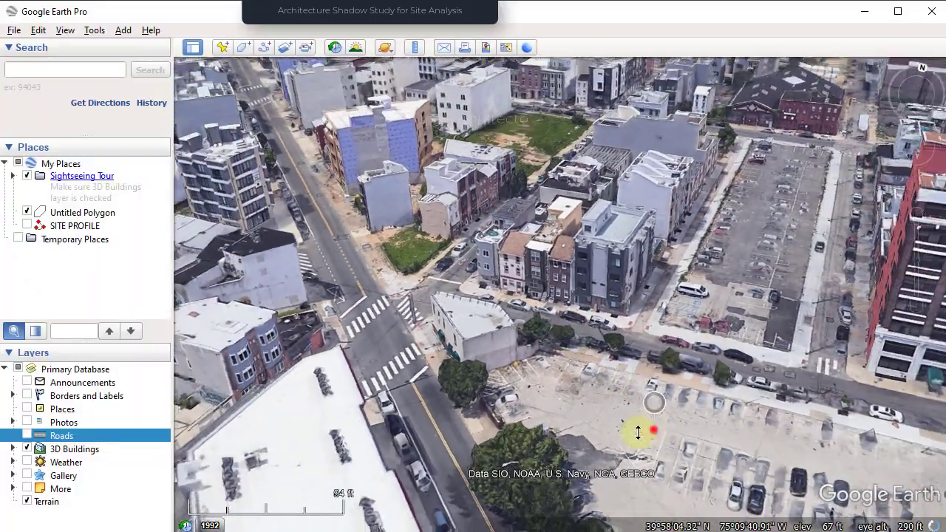
{"action": "middle_click_drag", "start_coordinate": [636, 431], "coordinate": [619, 376]}
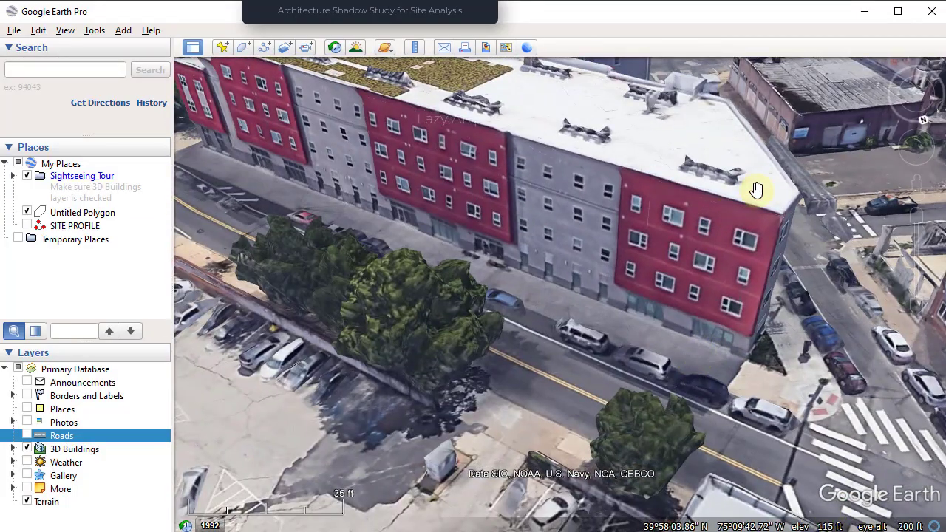
{"action": "key", "text": "alt+Tab"}
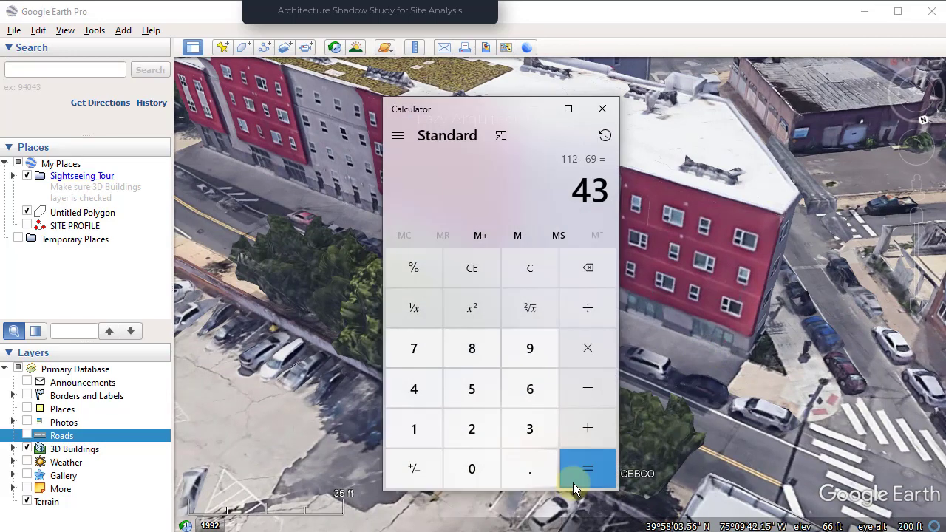
{"action": "left_click", "coordinate": [539, 274]}
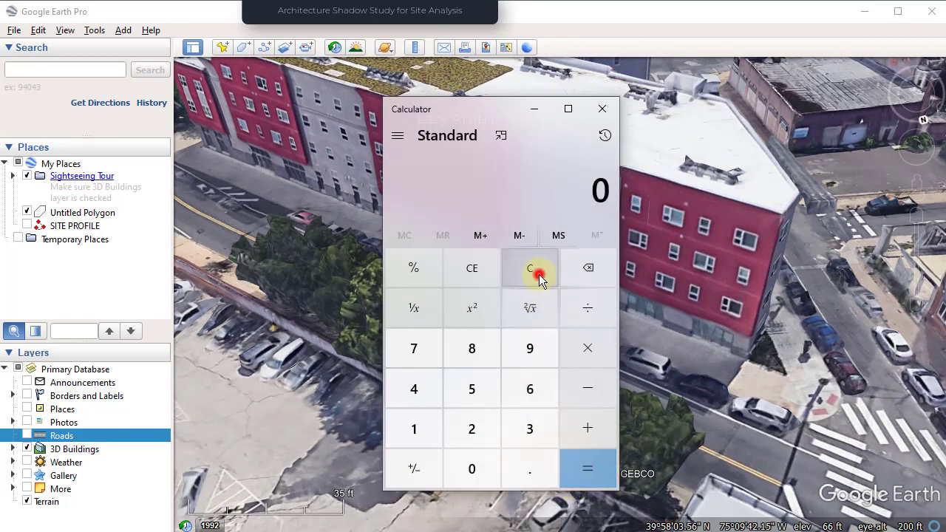
{"action": "type", "text": "115 - 67"}
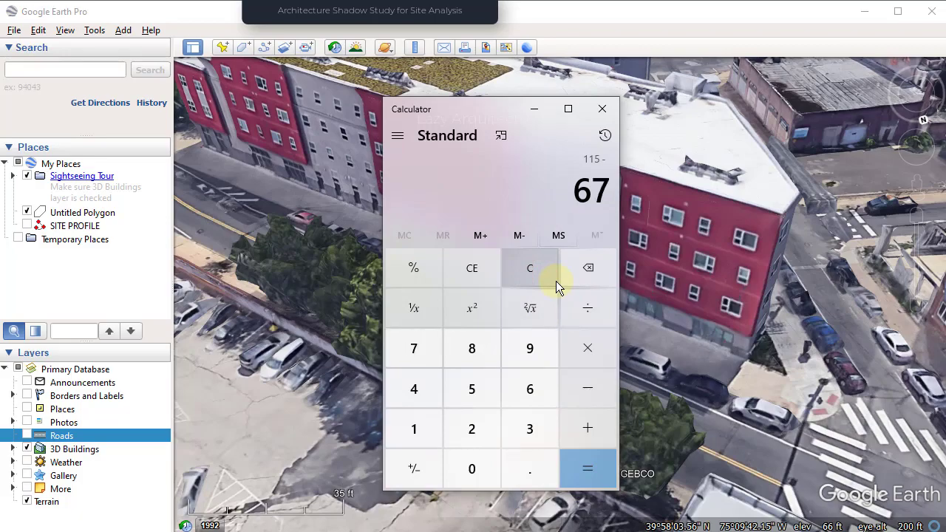
{"action": "key", "text": "Return"}
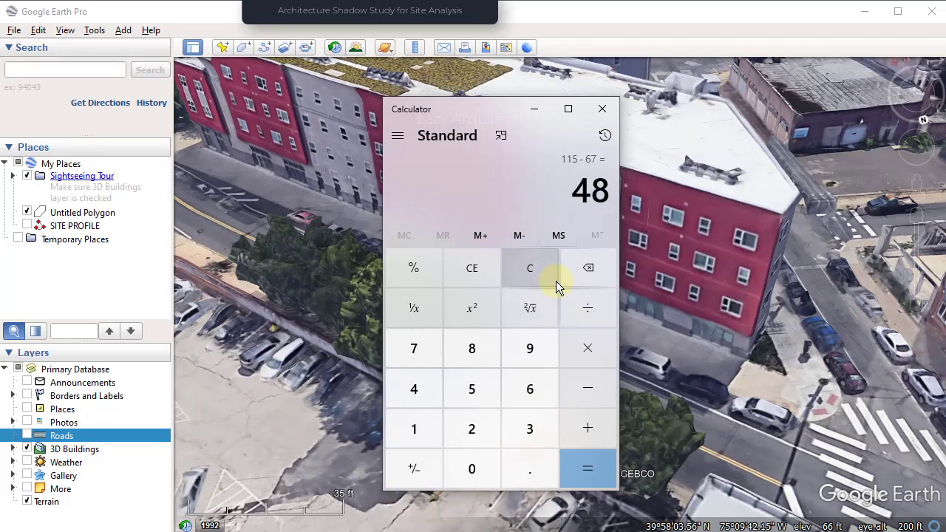
{"action": "left_click", "coordinate": [534, 111]}
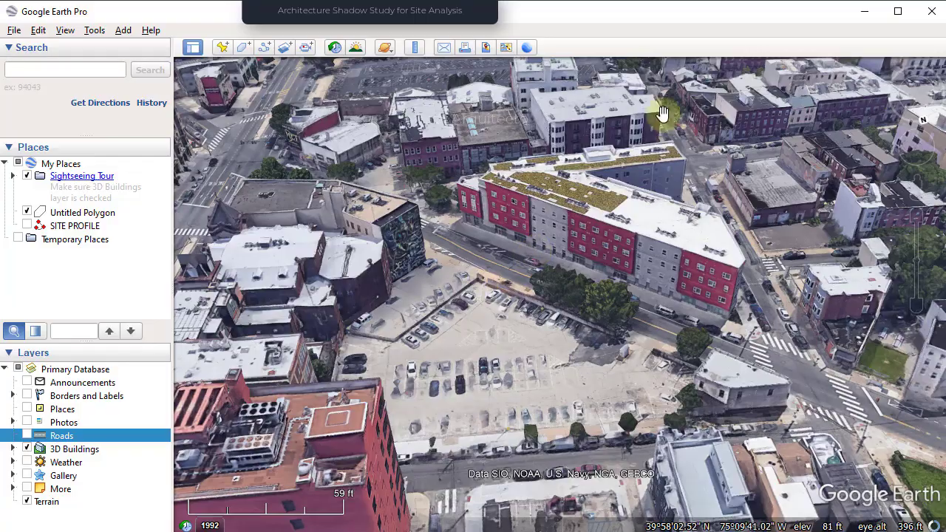
{"action": "left_click", "coordinate": [862, 13]}
{"action": "key", "text": "ctrl+z"}
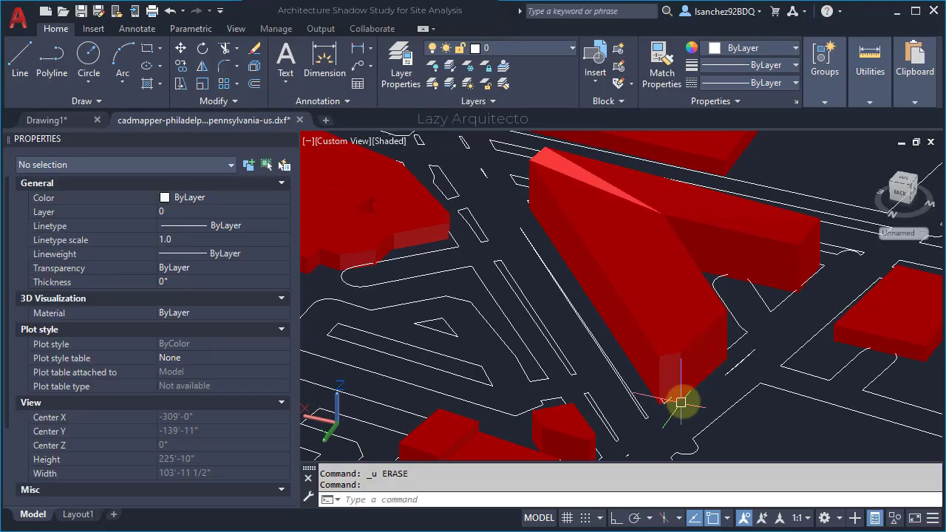
{"action": "left_click", "coordinate": [869, 102]}
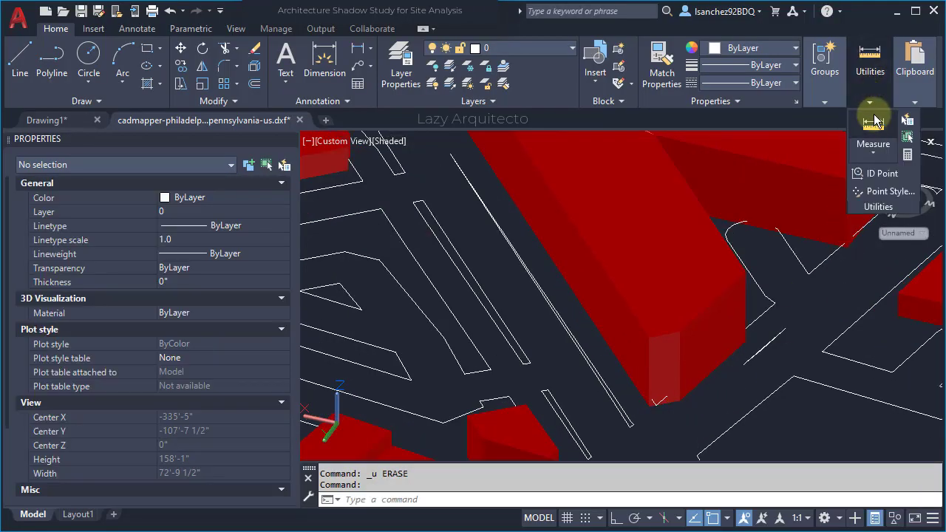
{"action": "left_click", "coordinate": [875, 127]}
{"action": "left_click", "coordinate": [872, 153]}
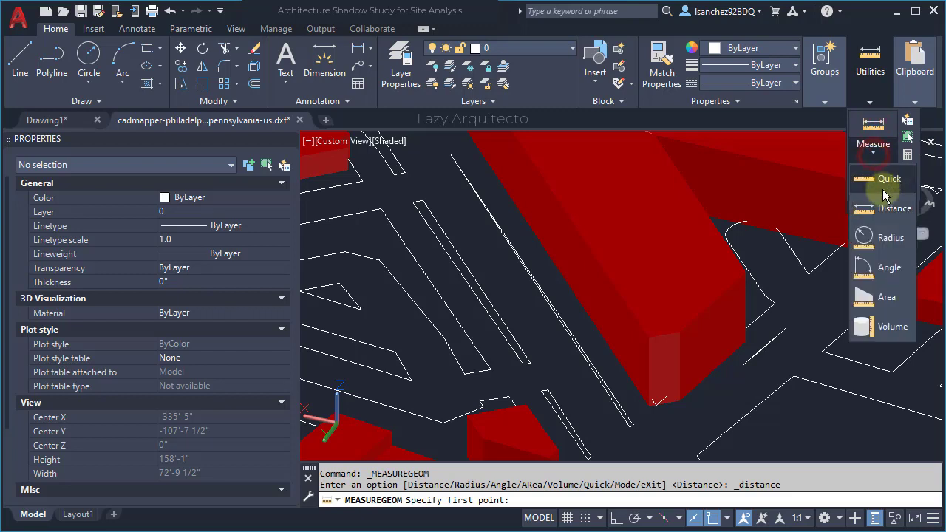
{"action": "left_click", "coordinate": [649, 408]}
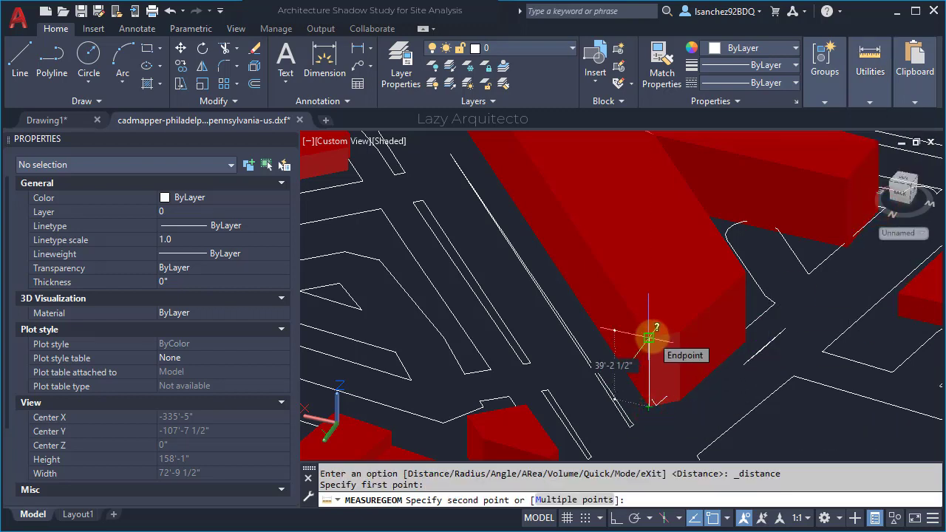
{"action": "key", "text": "Escape"}
{"action": "scroll", "coordinate": [655, 426], "scroll_direction": "up", "scroll_amount": 2}
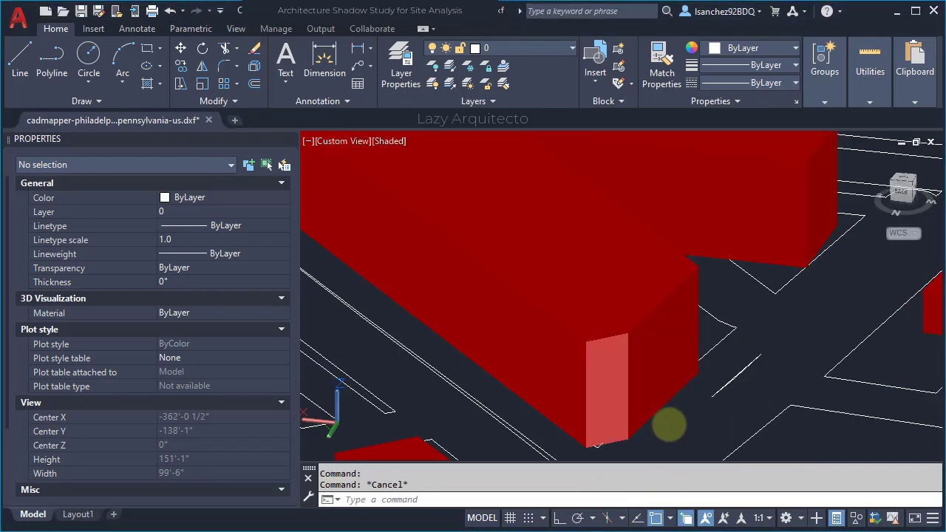
Try extruding the red corner building and its sloped roof, then cancel EXTRUDE
{"action": "left_click", "coordinate": [603, 331]}
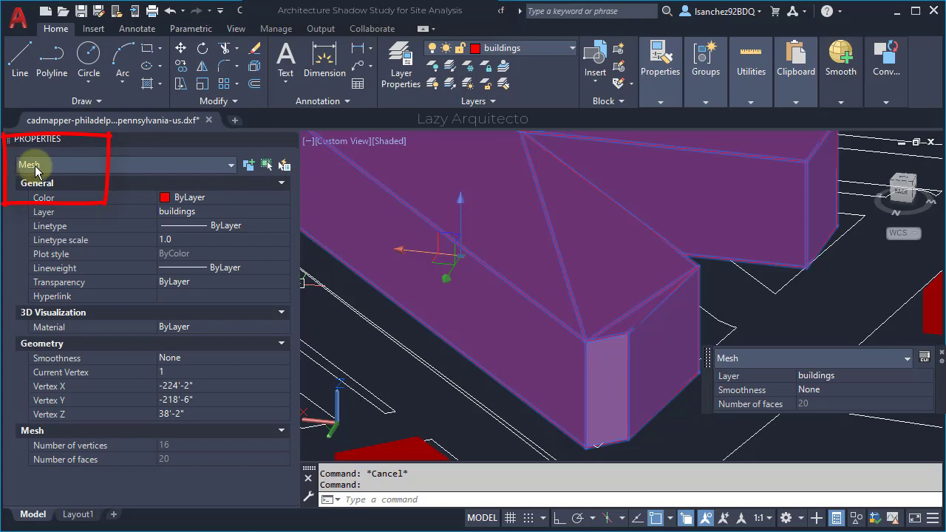
{"action": "type", "text": "EX"}
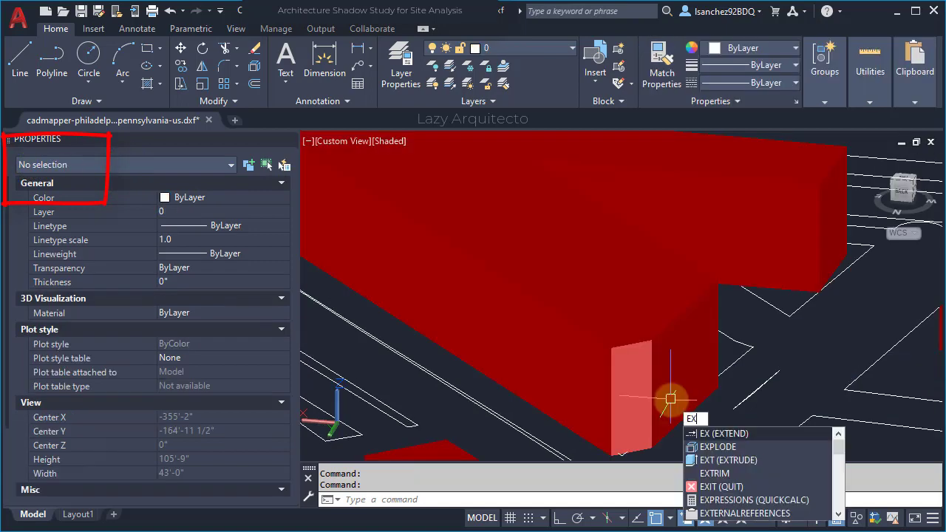
{"action": "type", "text": "trud"}
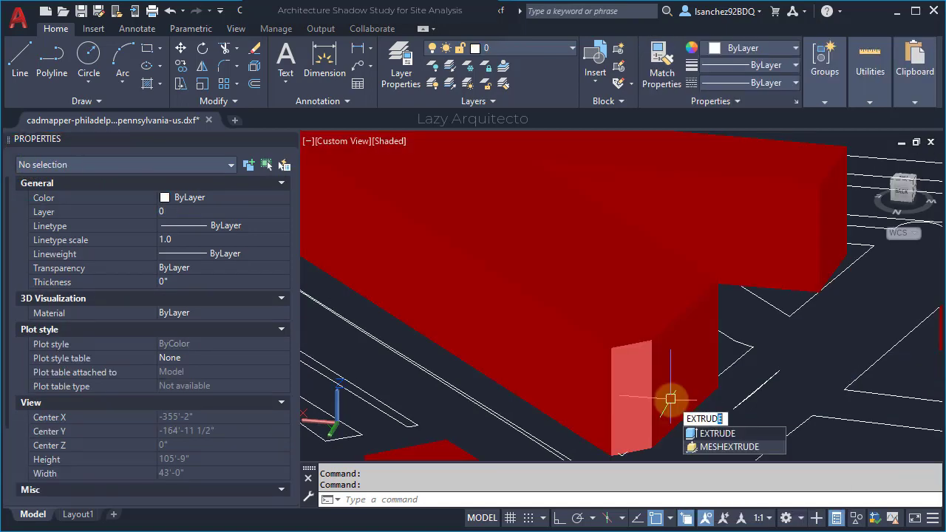
{"action": "key", "text": "Return"}
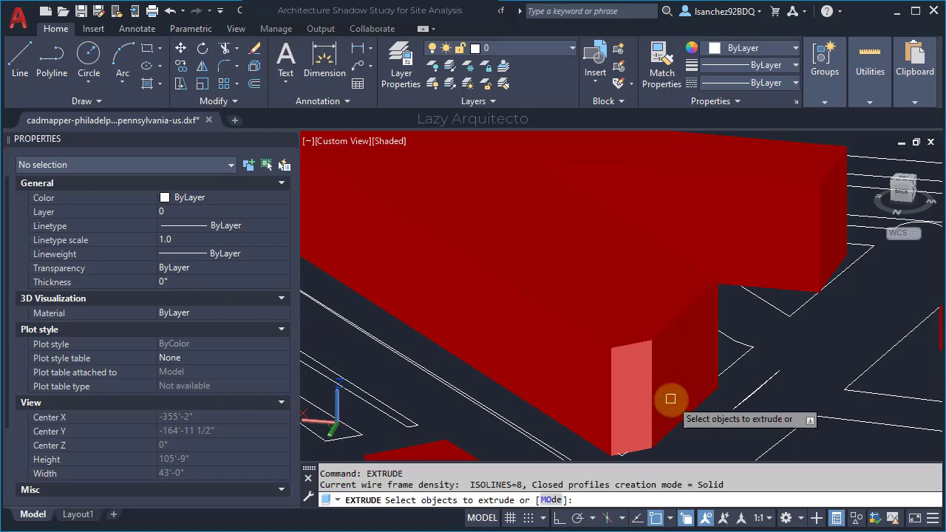
{"action": "left_click", "coordinate": [588, 287]}
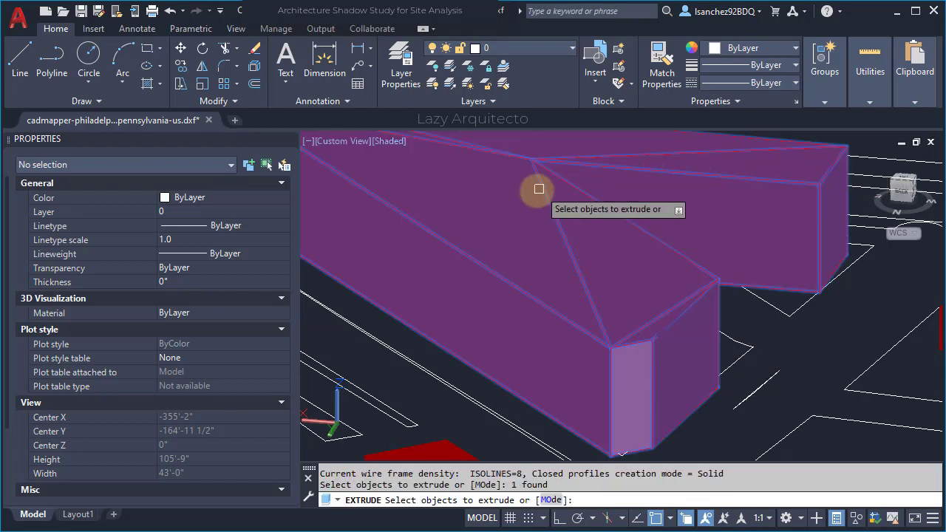
{"action": "left_click", "coordinate": [595, 230]}
{"action": "left_click", "coordinate": [503, 203]}
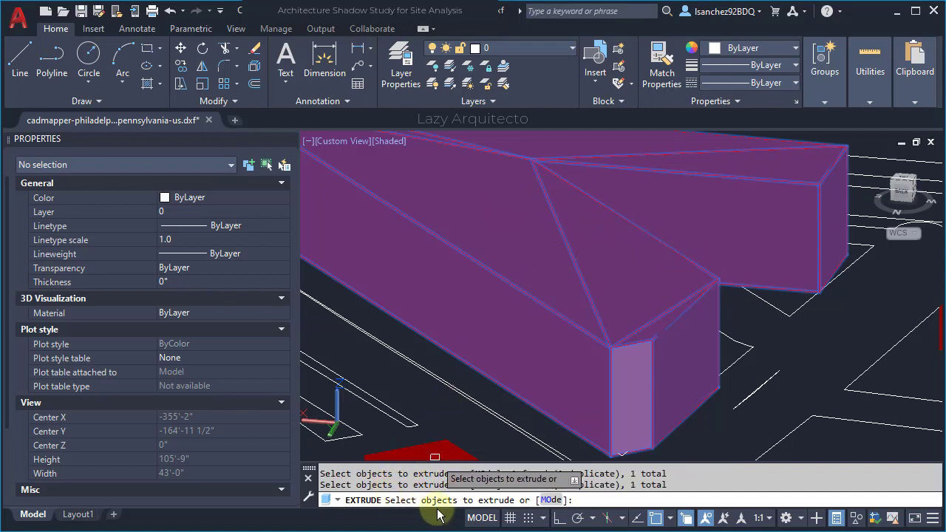
{"action": "left_click", "coordinate": [635, 272]}
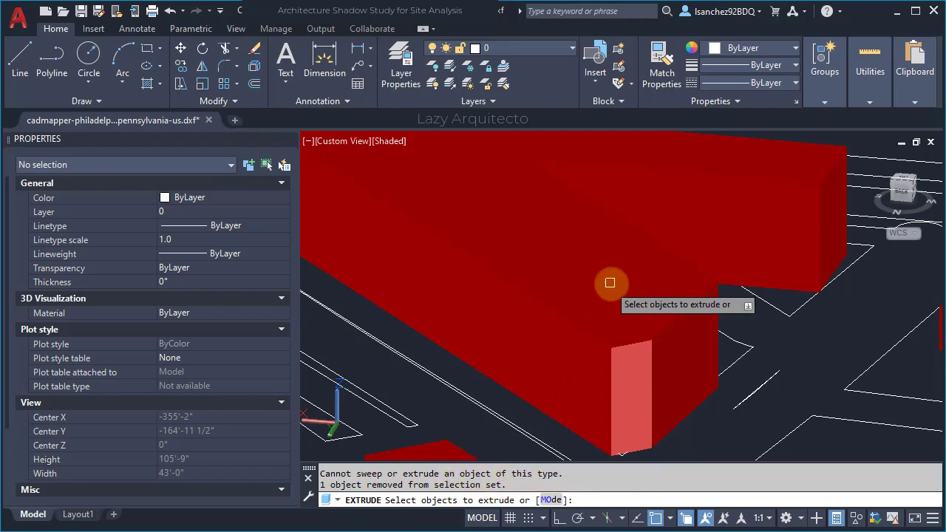
{"action": "key", "text": "Return"}
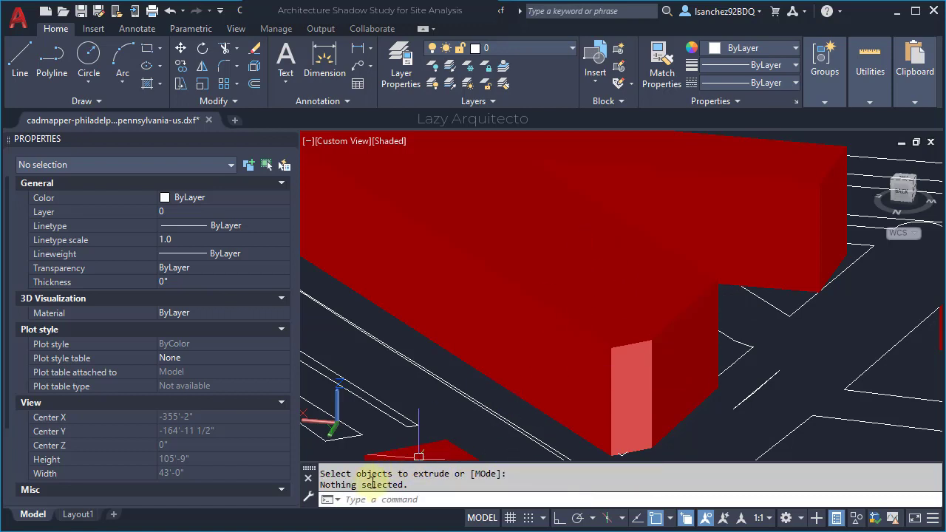
{"action": "left_click", "coordinate": [582, 324]}
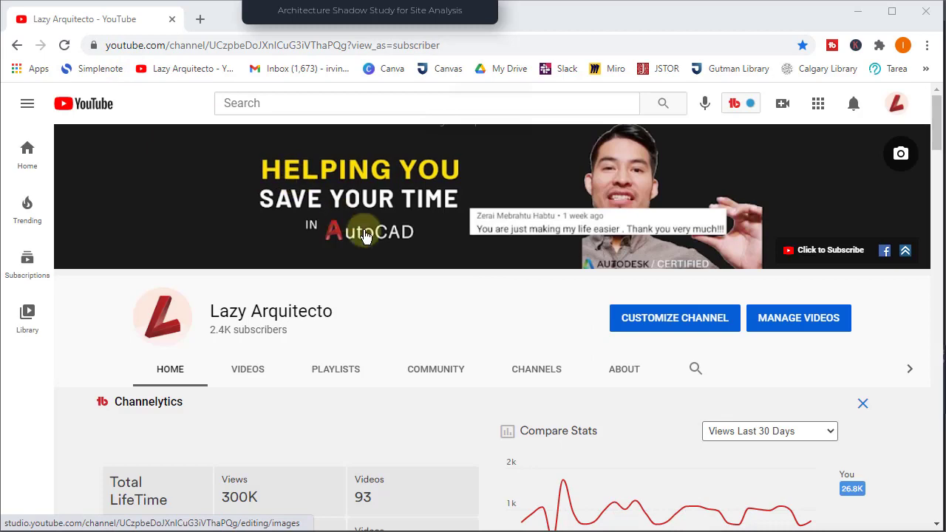
Open the newest upload, '3 Autocad settings for best performance', and scroll through its comments
{"action": "left_click", "coordinate": [248, 371]}
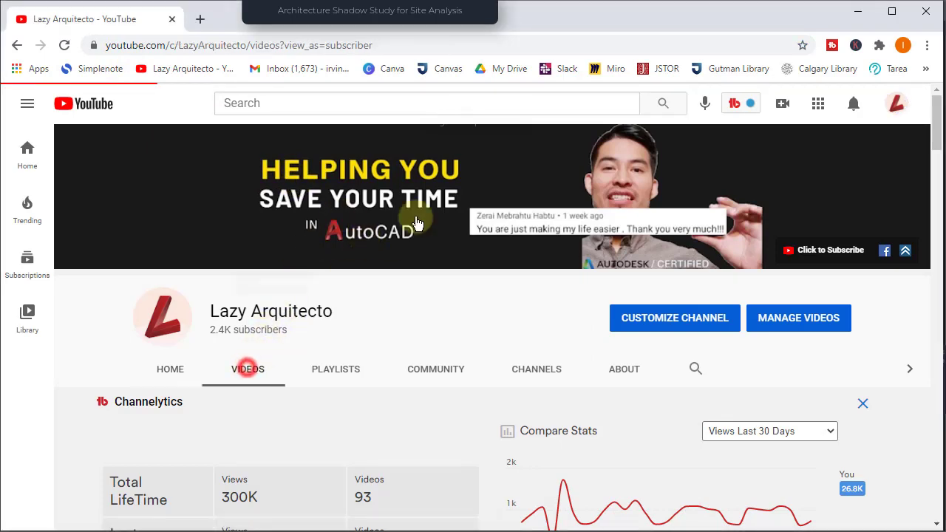
{"action": "scroll", "coordinate": [340, 251], "scroll_direction": "down", "scroll_amount": 2}
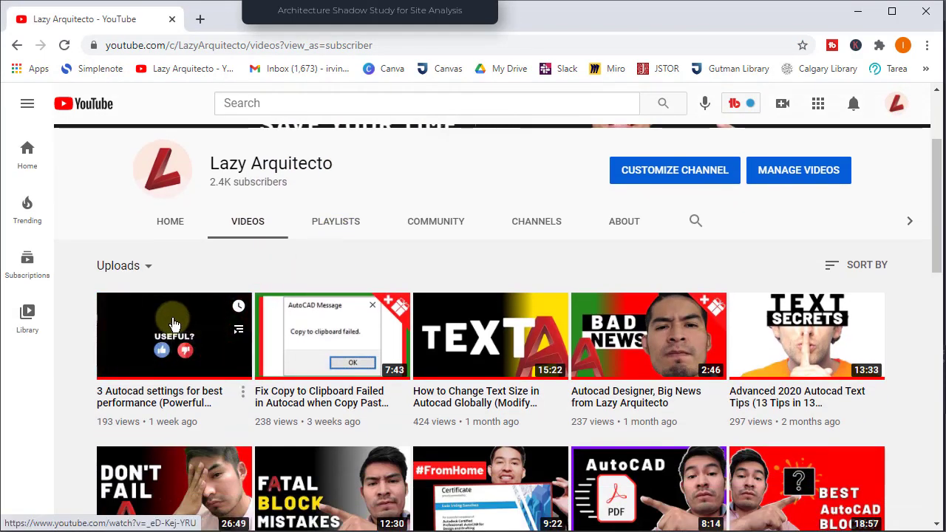
{"action": "left_click", "coordinate": [207, 328]}
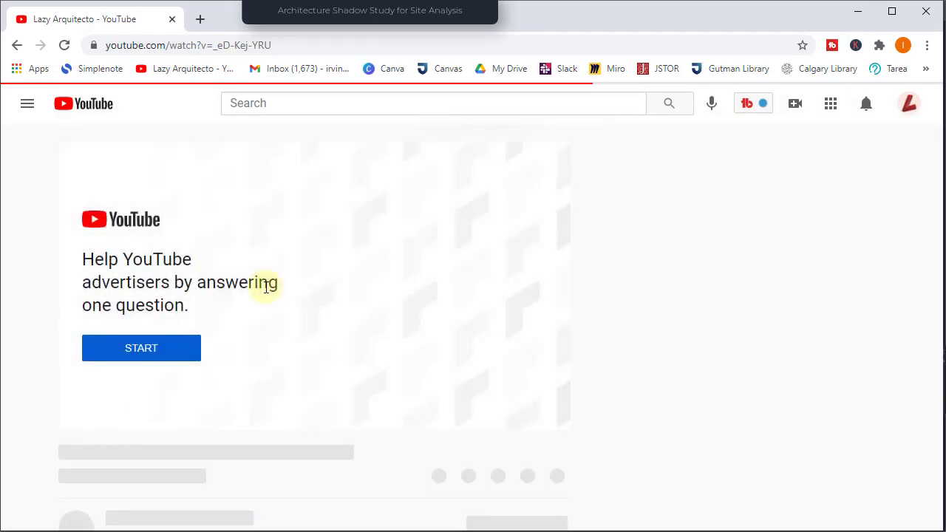
{"action": "scroll", "coordinate": [236, 331], "scroll_direction": "down", "scroll_amount": 2}
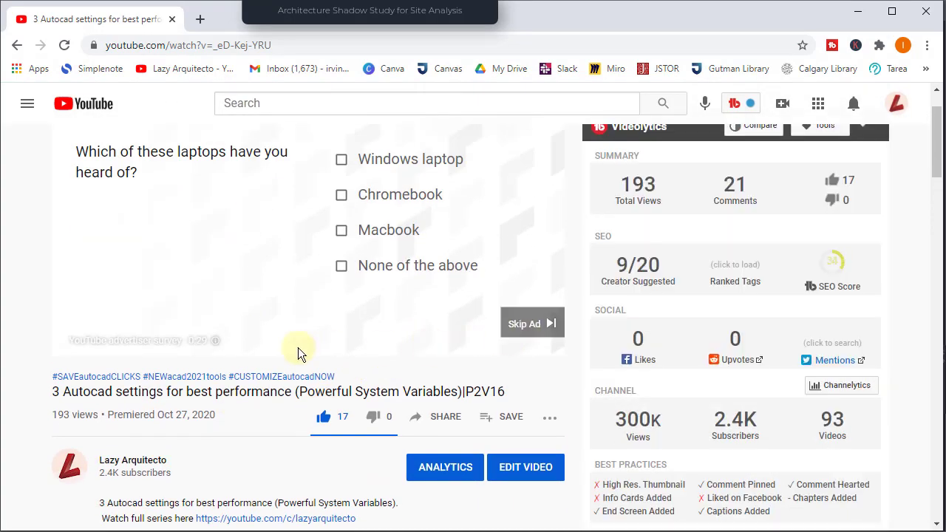
{"action": "scroll", "coordinate": [303, 351], "scroll_direction": "down", "scroll_amount": 5}
{"action": "scroll", "coordinate": [306, 375], "scroll_direction": "down", "scroll_amount": 2}
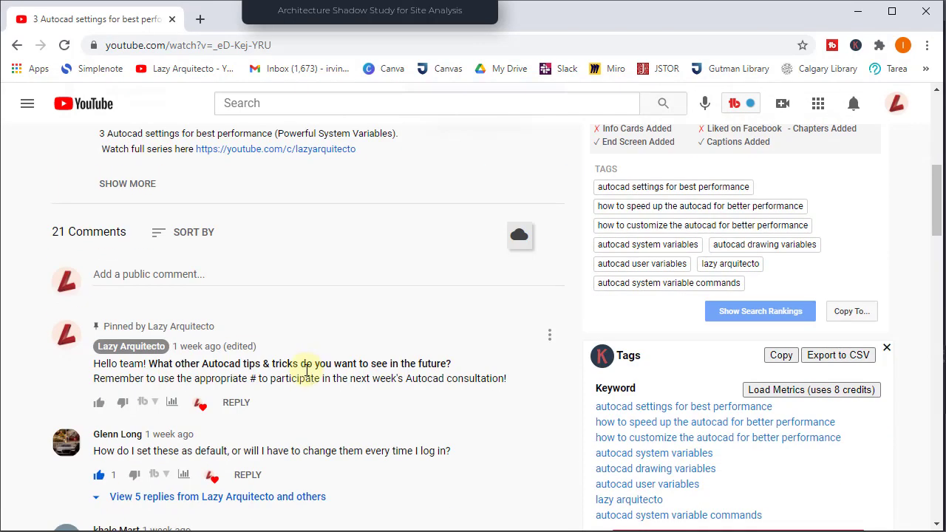
{"action": "scroll", "coordinate": [281, 377], "scroll_direction": "up", "scroll_amount": 2}
{"action": "scroll", "coordinate": [268, 382], "scroll_direction": "up", "scroll_amount": 1}
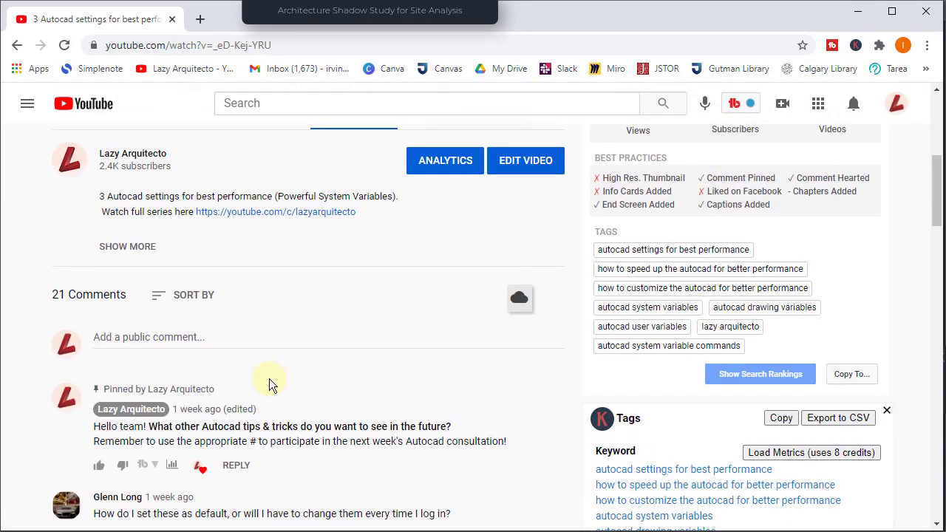
{"action": "scroll", "coordinate": [274, 392], "scroll_direction": "down", "scroll_amount": 1}
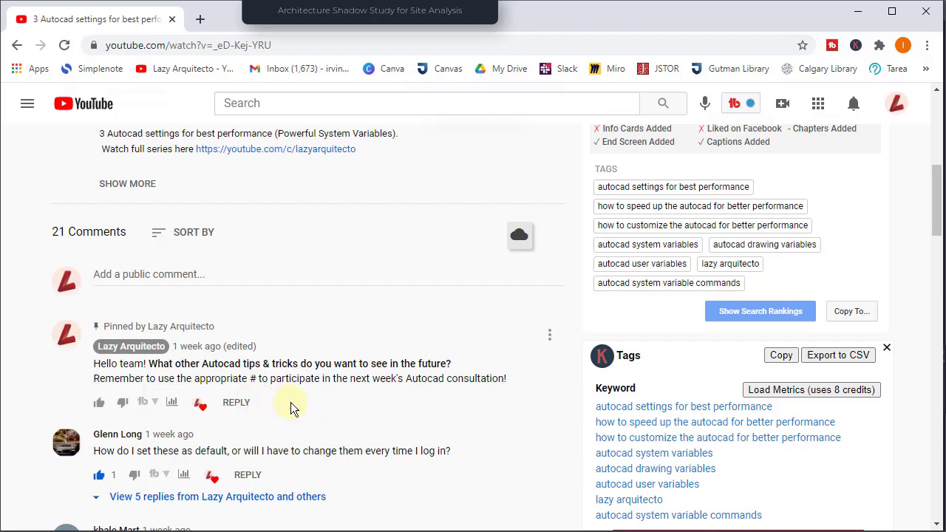
{"action": "scroll", "coordinate": [293, 411], "scroll_direction": "down", "scroll_amount": 7}
{"action": "scroll", "coordinate": [297, 414], "scroll_direction": "up", "scroll_amount": 9}
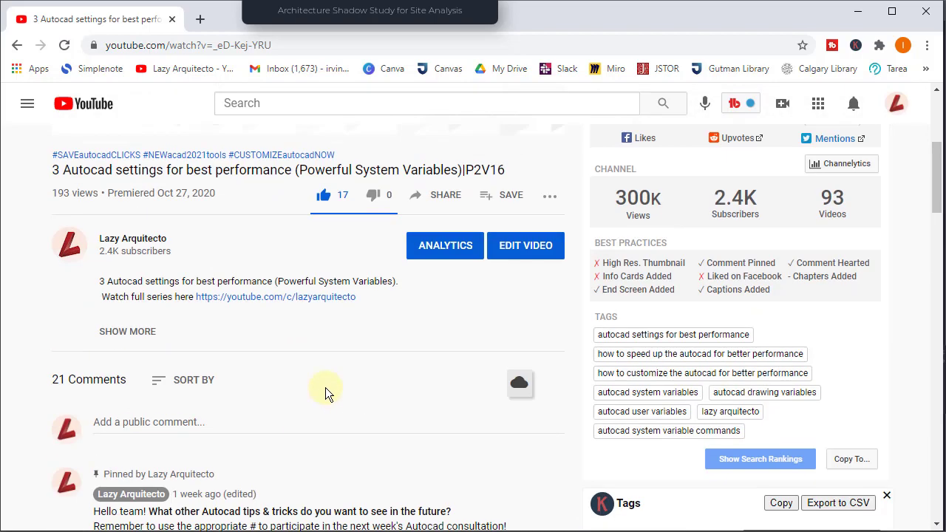
{"action": "scroll", "coordinate": [343, 390], "scroll_direction": "up", "scroll_amount": 2}
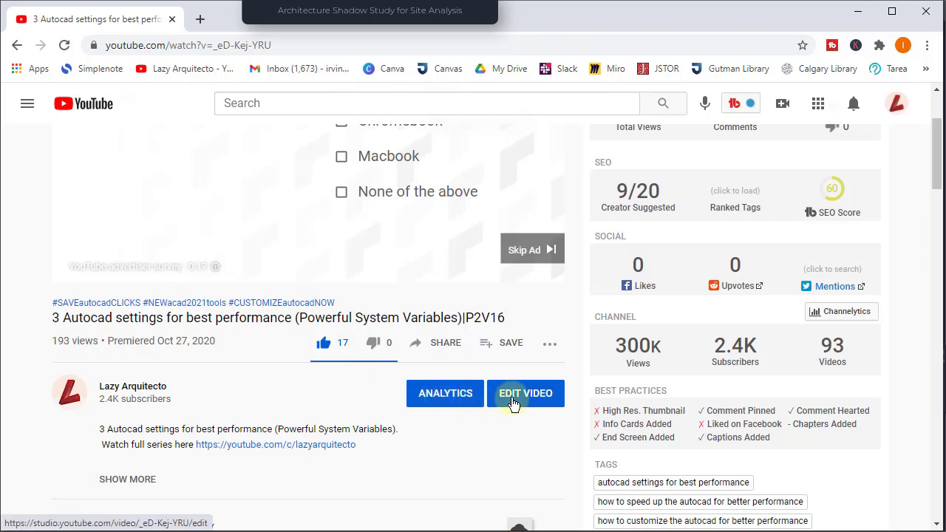
Copy the video's share link and close the share dialog
{"action": "left_click", "coordinate": [451, 347]}
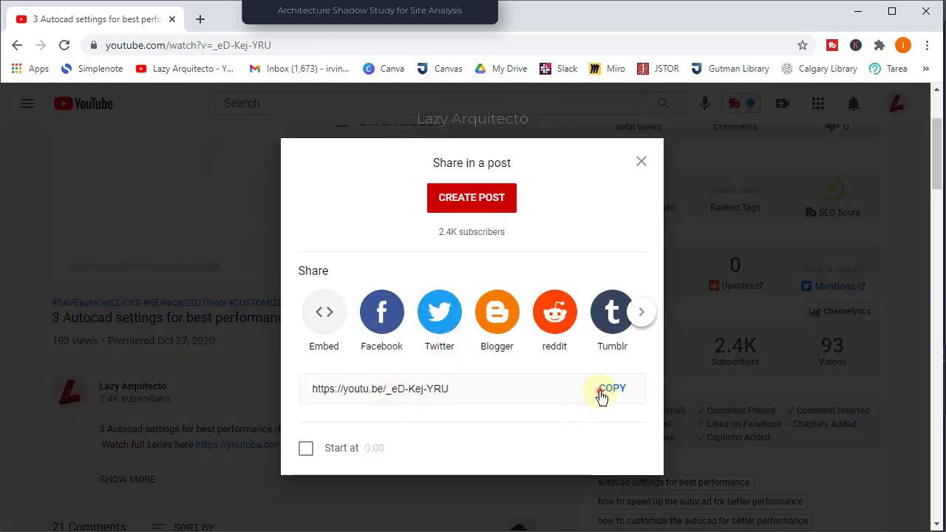
{"action": "left_click", "coordinate": [600, 394]}
{"action": "left_click", "coordinate": [641, 161]}
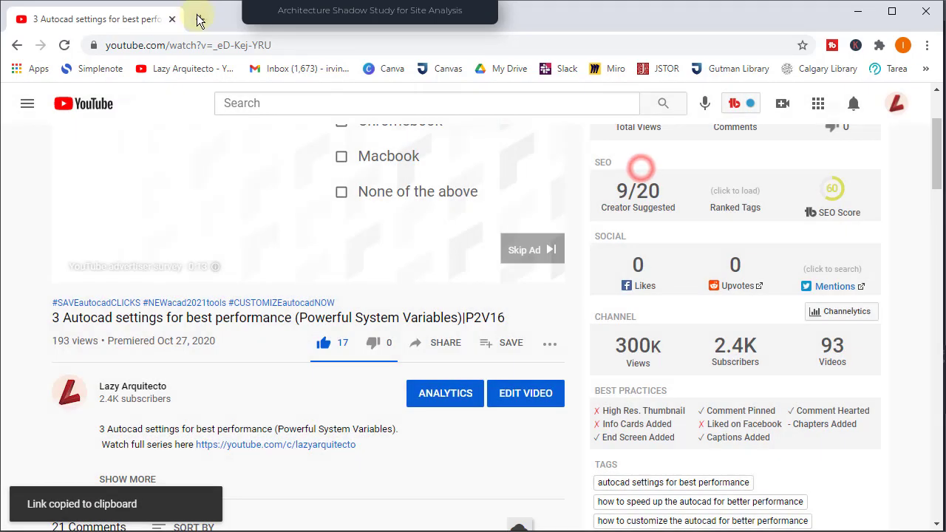
{"action": "left_click", "coordinate": [200, 18]}
Load CommentPicker's YouTube page and paste the copied video URL
{"action": "type", "text": "commentpicker.com/youtube.php"}
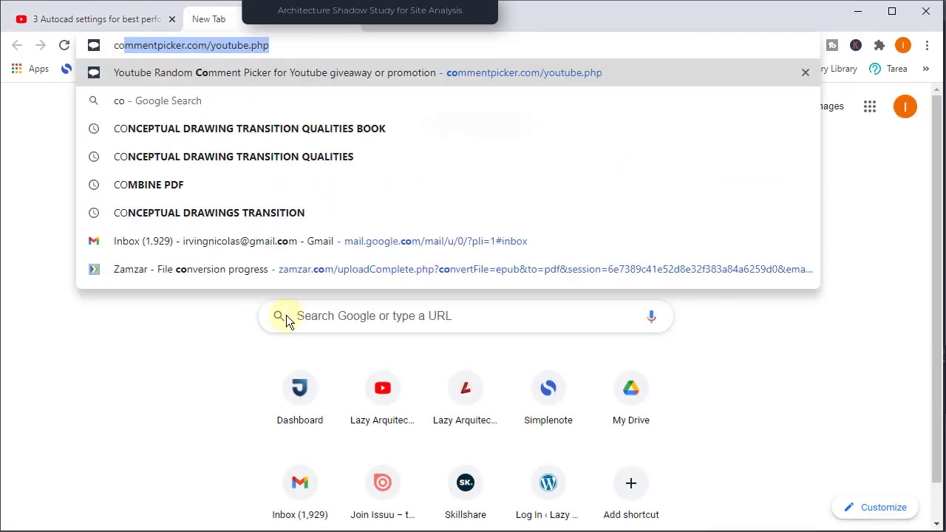
{"action": "key", "text": "Return"}
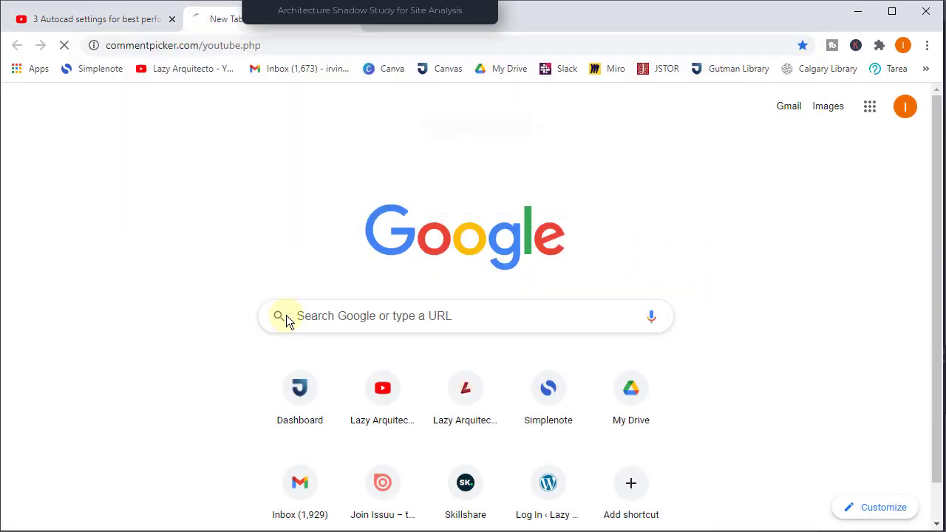
{"action": "scroll", "coordinate": [665, 288], "scroll_direction": "down", "scroll_amount": 5}
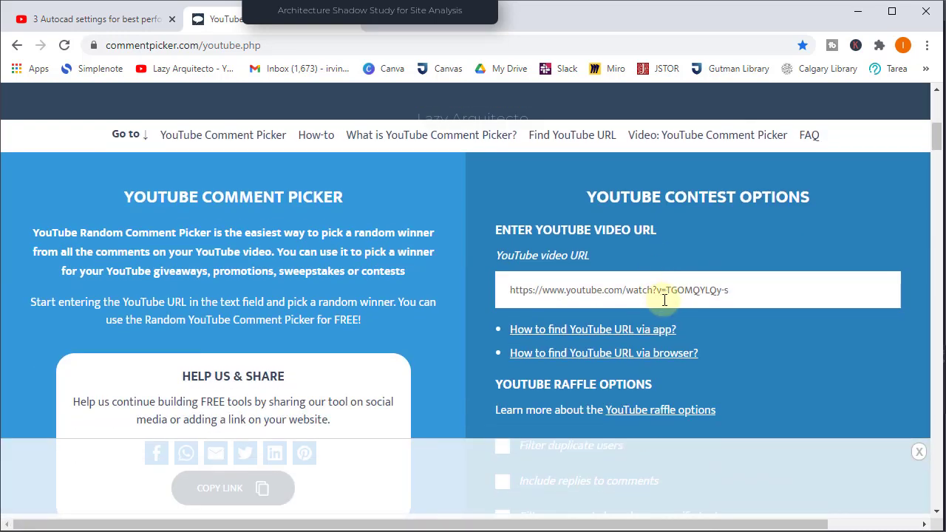
{"action": "right_click", "coordinate": [669, 303]}
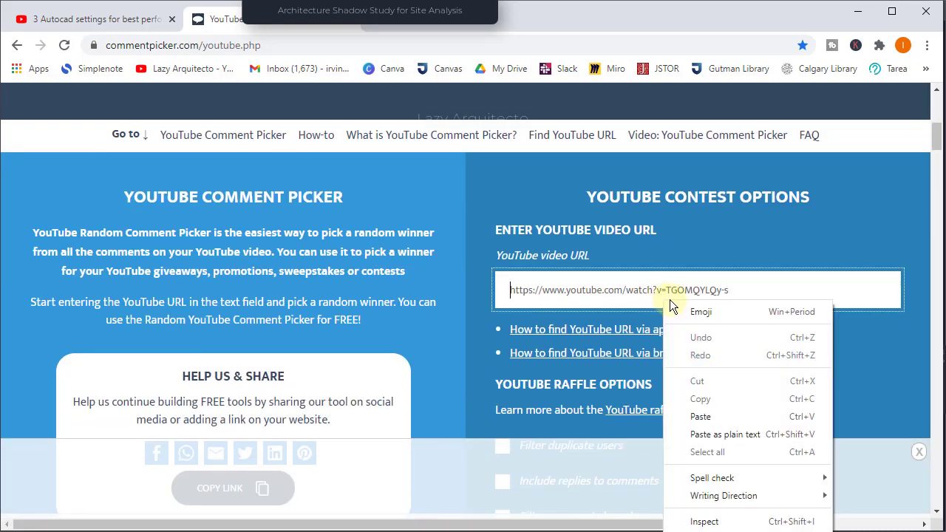
{"action": "left_click", "coordinate": [707, 418]}
{"action": "scroll", "coordinate": [628, 262], "scroll_direction": "down", "scroll_amount": 1}
{"action": "scroll", "coordinate": [627, 257], "scroll_direction": "down", "scroll_amount": 1}
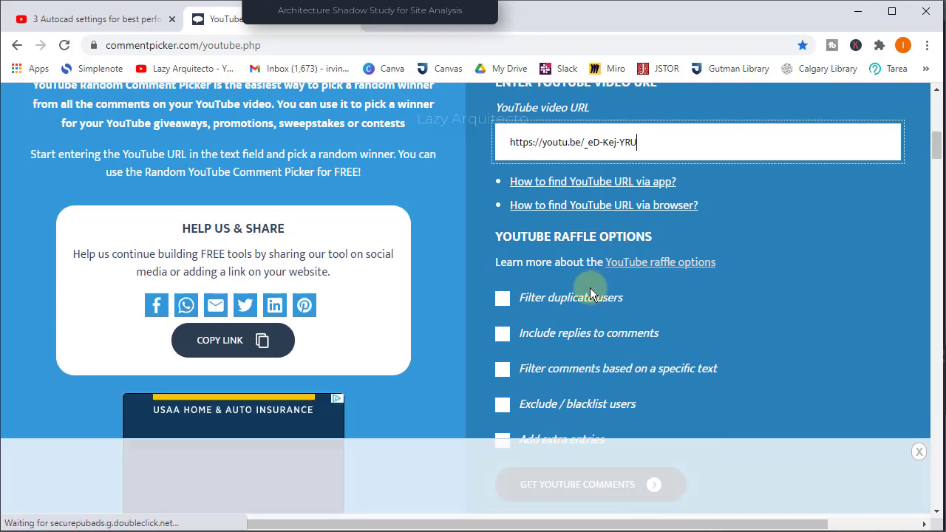
Filter comments by #autocadtips, fetch them, and draw a random winner
{"action": "left_click", "coordinate": [503, 367]}
{"action": "scroll", "coordinate": [526, 332], "scroll_direction": "down", "scroll_amount": 1}
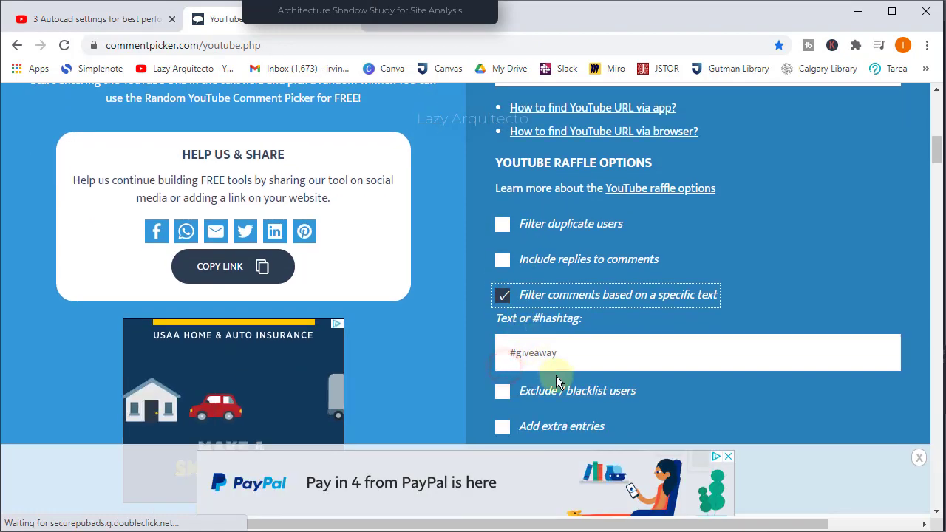
{"action": "left_click", "coordinate": [559, 358]}
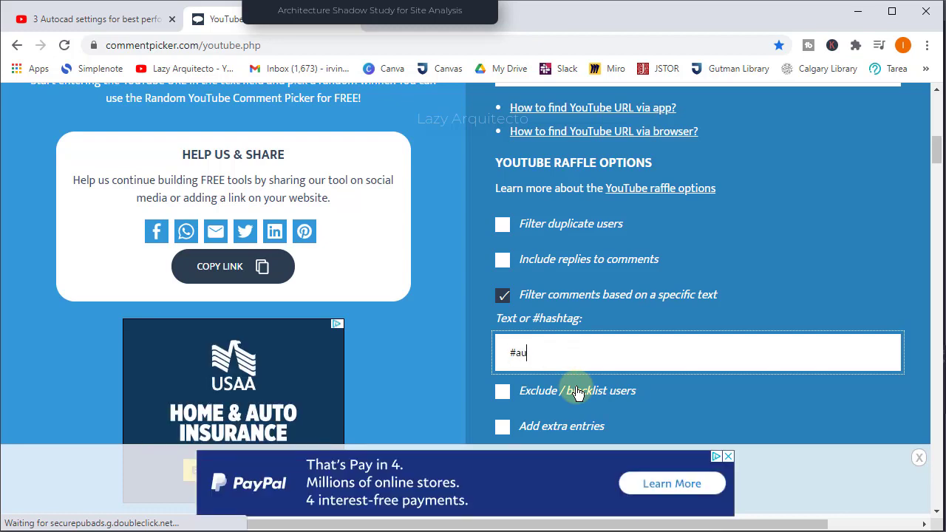
{"action": "type", "text": "ips"}
{"action": "scroll", "coordinate": [562, 281], "scroll_direction": "down", "scroll_amount": 3}
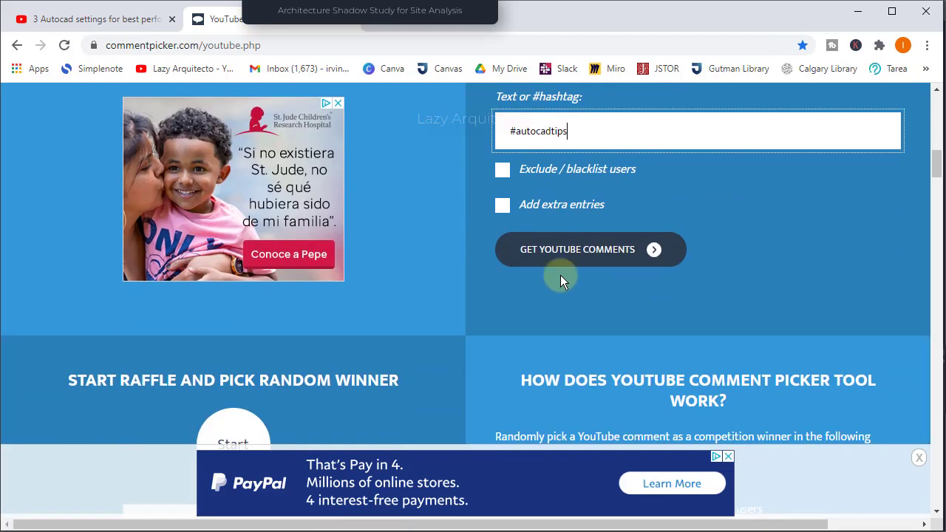
{"action": "scroll", "coordinate": [561, 306], "scroll_direction": "up", "scroll_amount": 1}
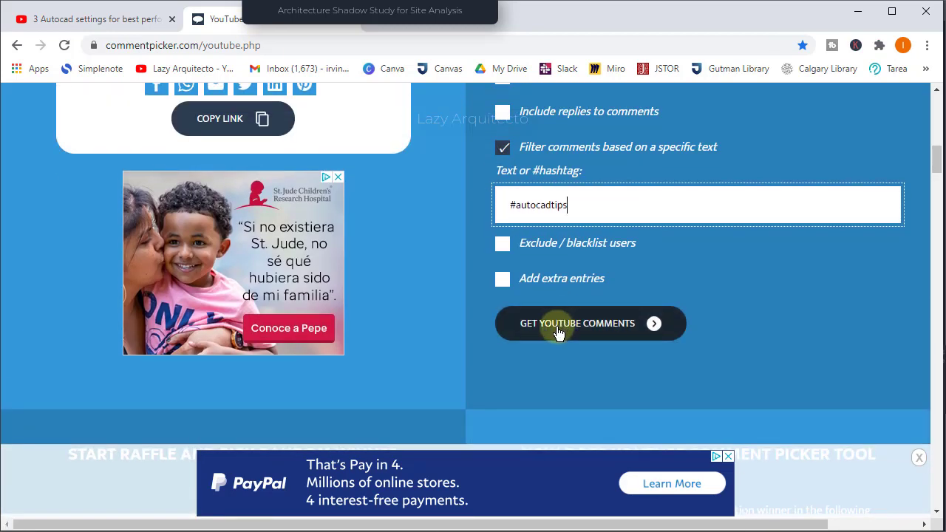
{"action": "left_click", "coordinate": [558, 331]}
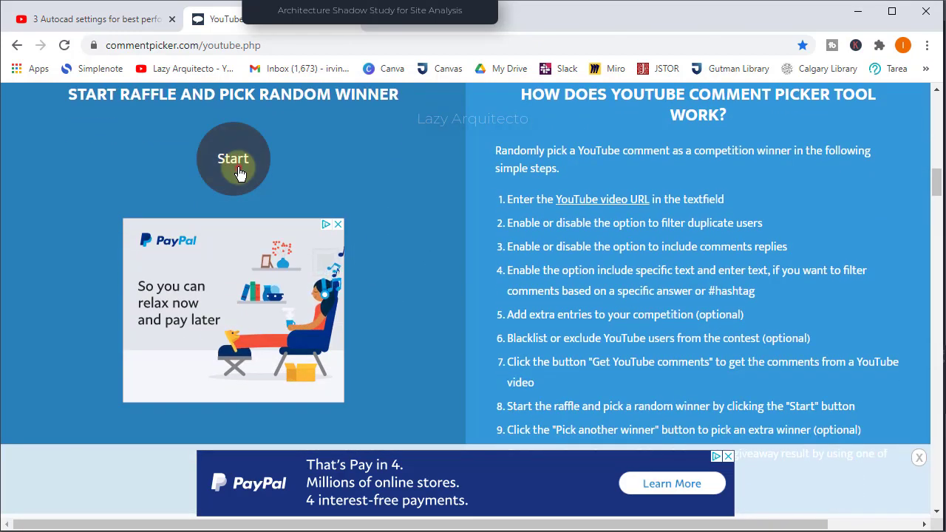
{"action": "left_click", "coordinate": [238, 170]}
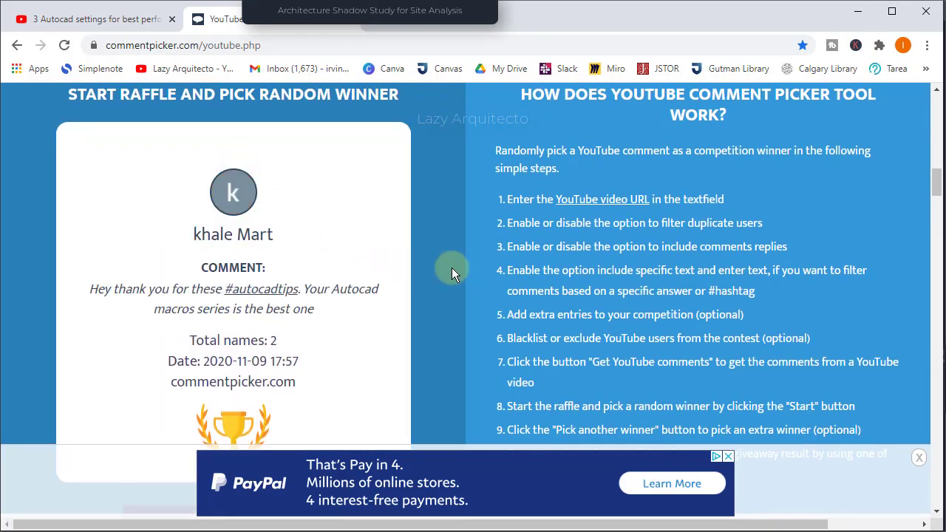